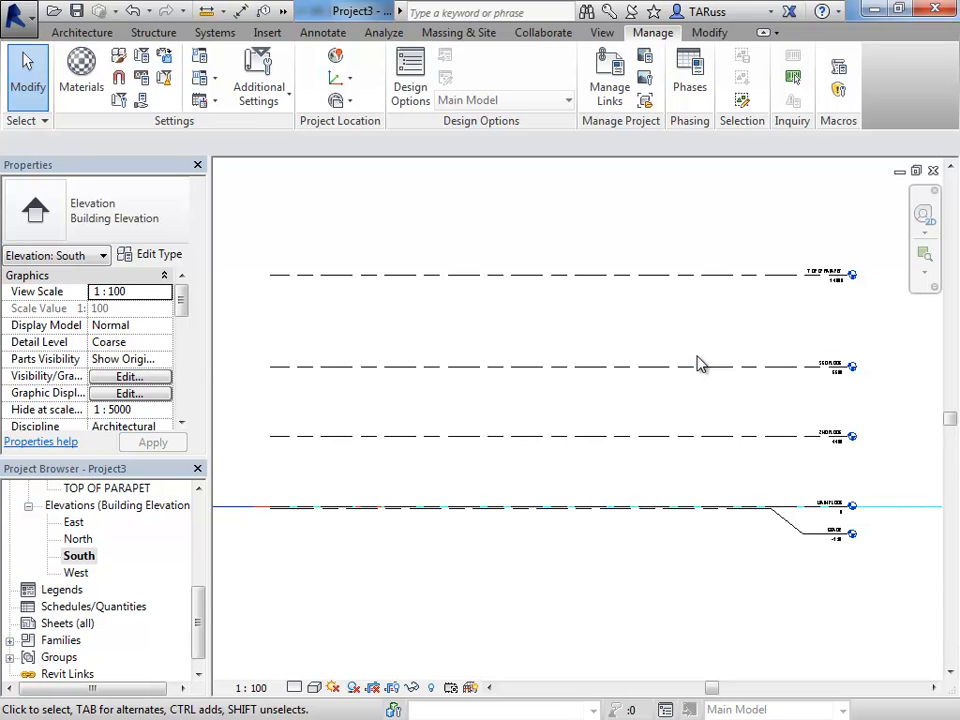
scroll(853, 403, "up", 4)
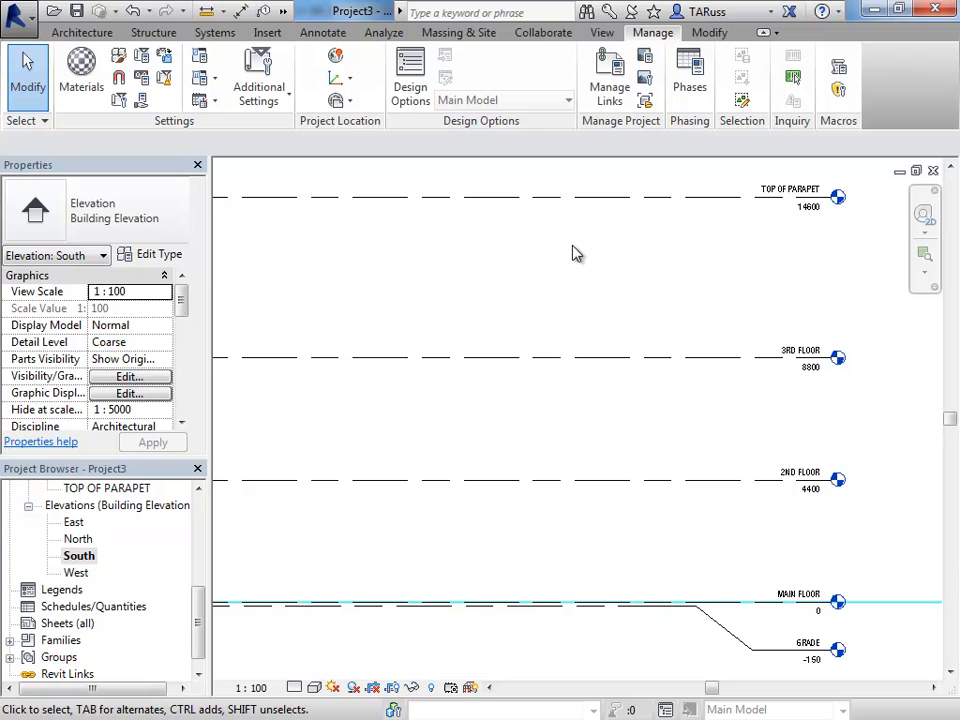
scroll(763, 302, "down", 2)
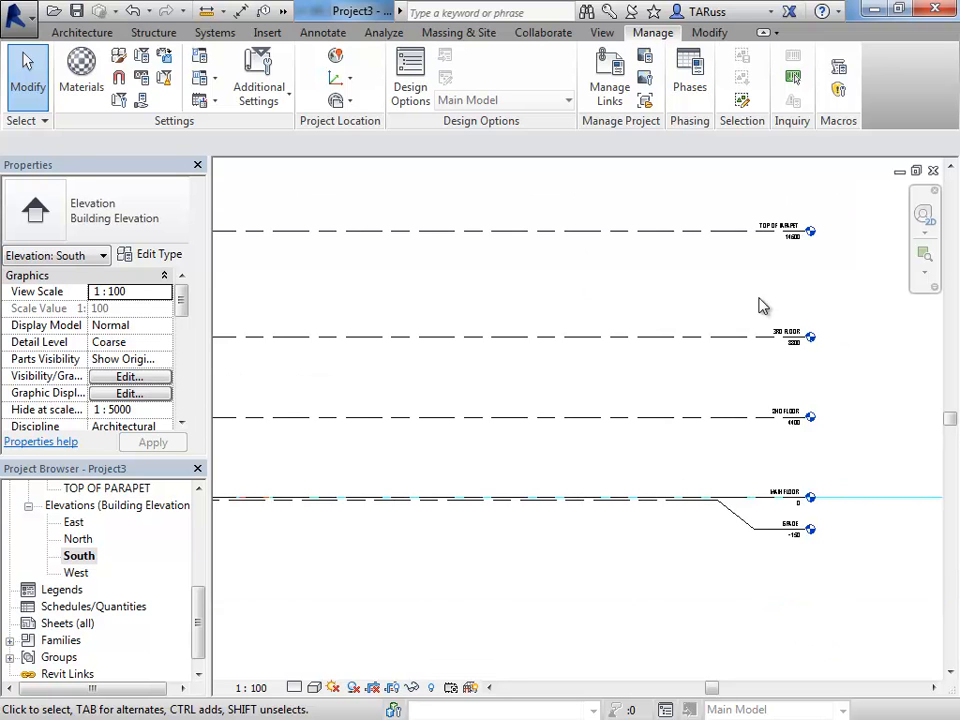
middle_click_drag(589, 317, 690, 405)
scroll(643, 339, "down", 2)
scroll(617, 347, "up", 3)
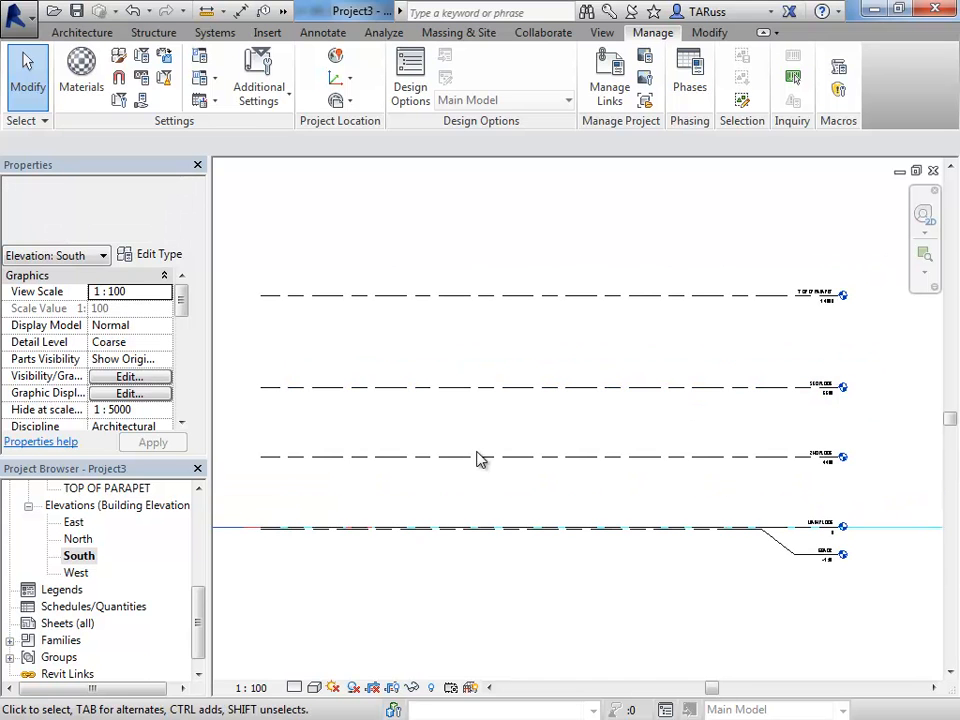
- Start a new sheet and browse the Canada library's Titleblocks folder for a title block to load
left_click(599, 36)
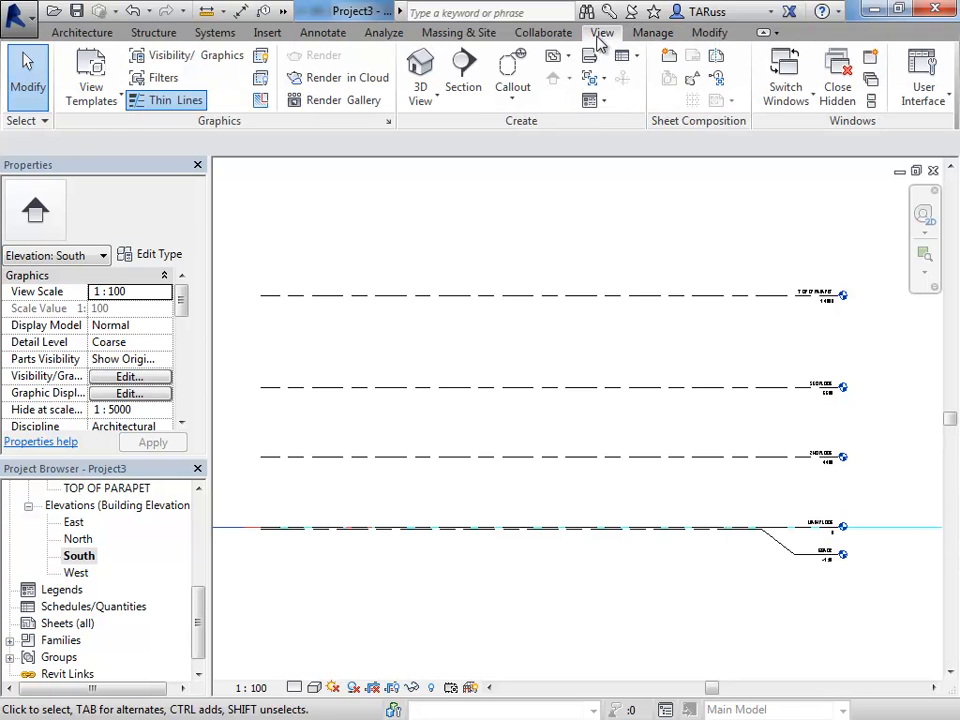
left_click(669, 60)
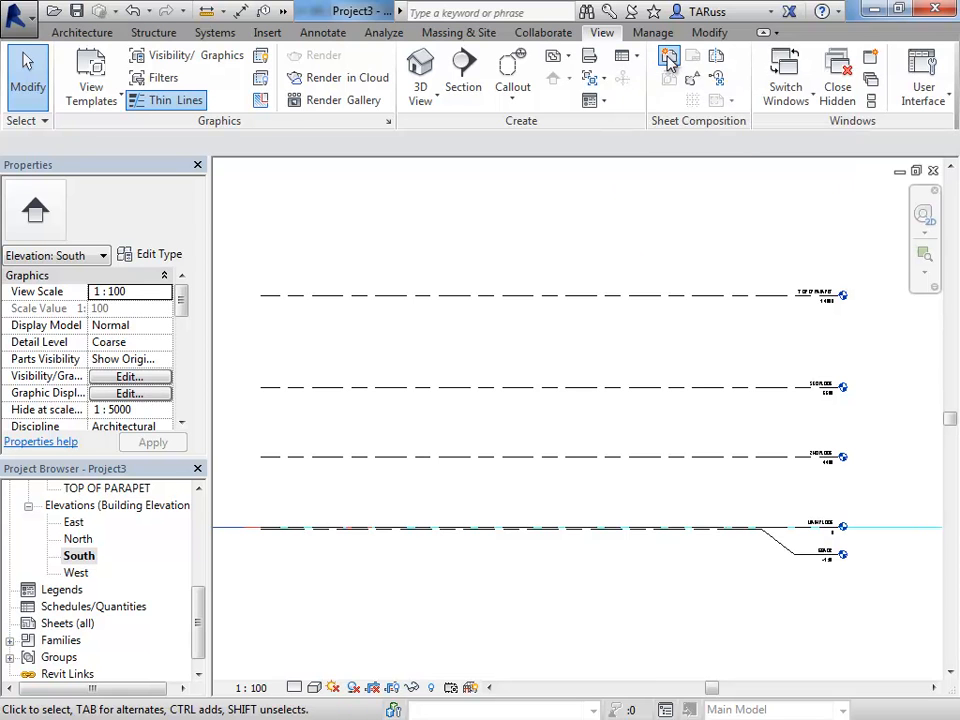
left_click_drag(435, 96, 478, 135)
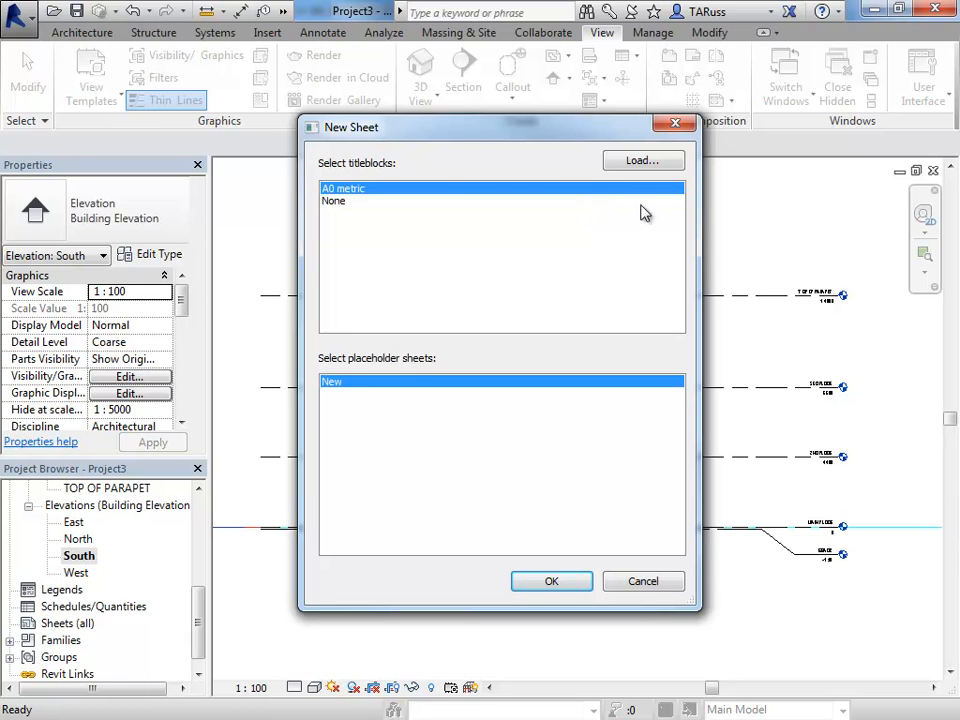
left_click(641, 161)
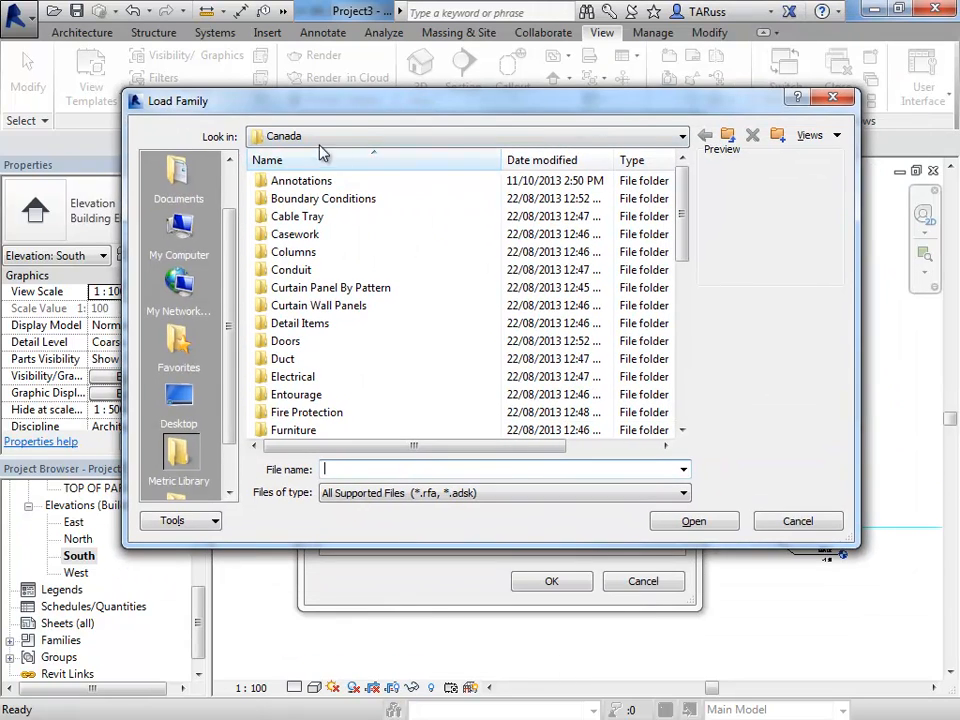
left_click_drag(553, 545, 553, 684)
left_click_drag(688, 256, 681, 420)
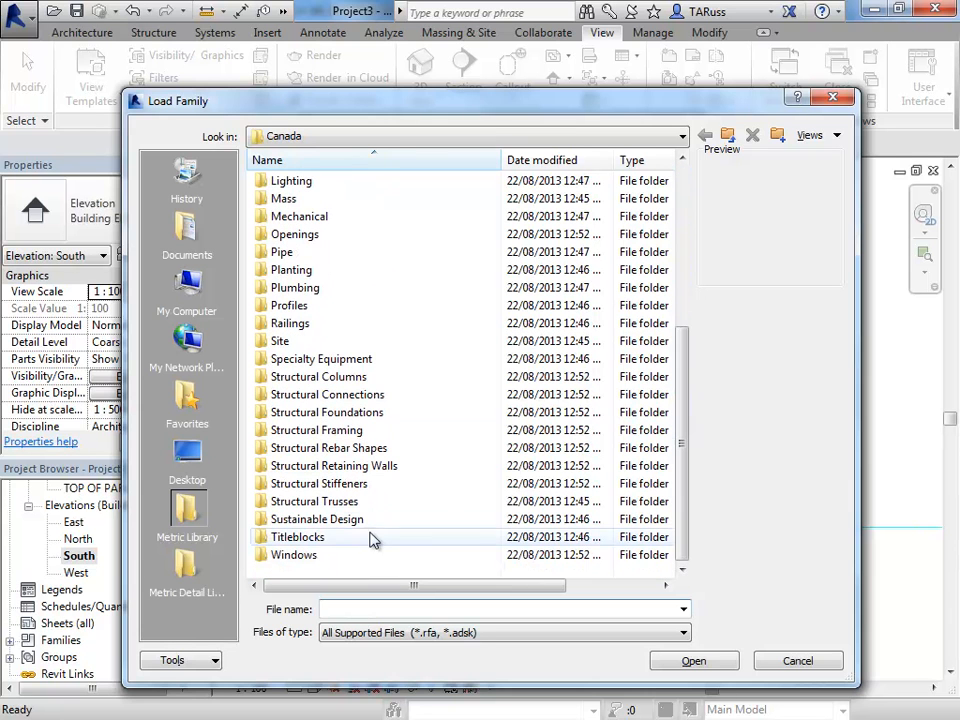
double_click(312, 542)
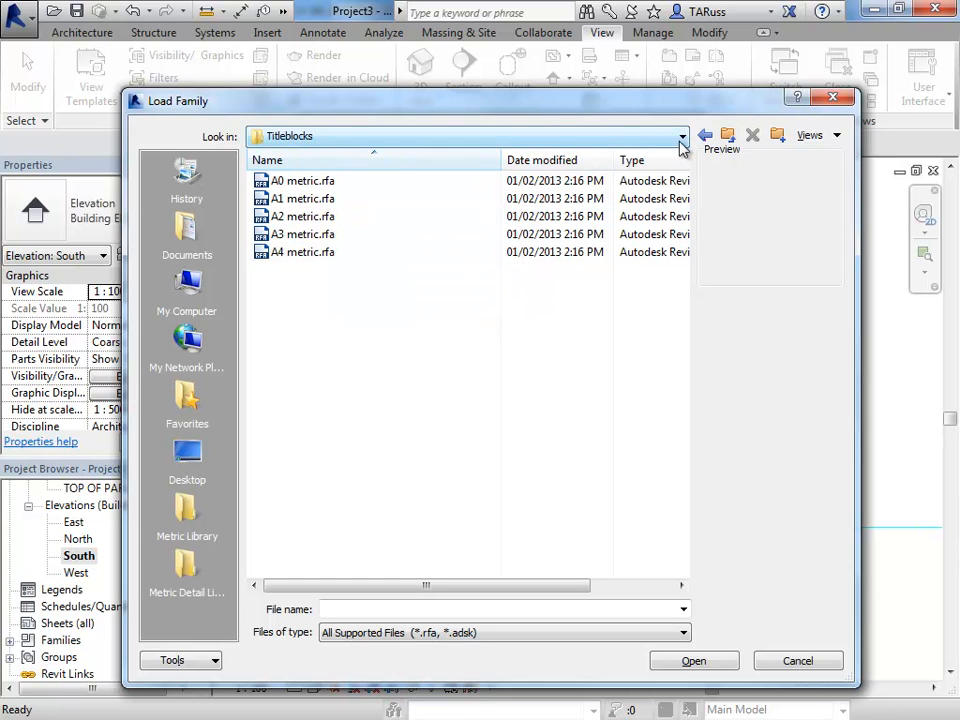
- Load the B 11 x 17 Horizontal title block from the US Imperial library's Titleblocks folder
left_click(729, 140)
left_click(730, 141)
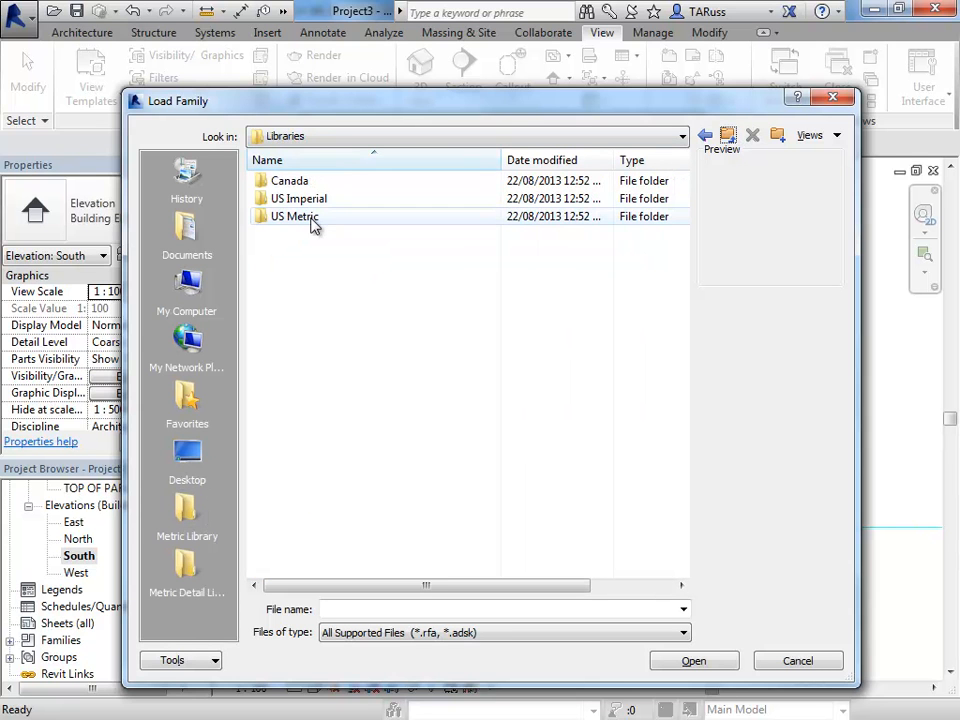
double_click(280, 199)
scroll(311, 514, "down", 5)
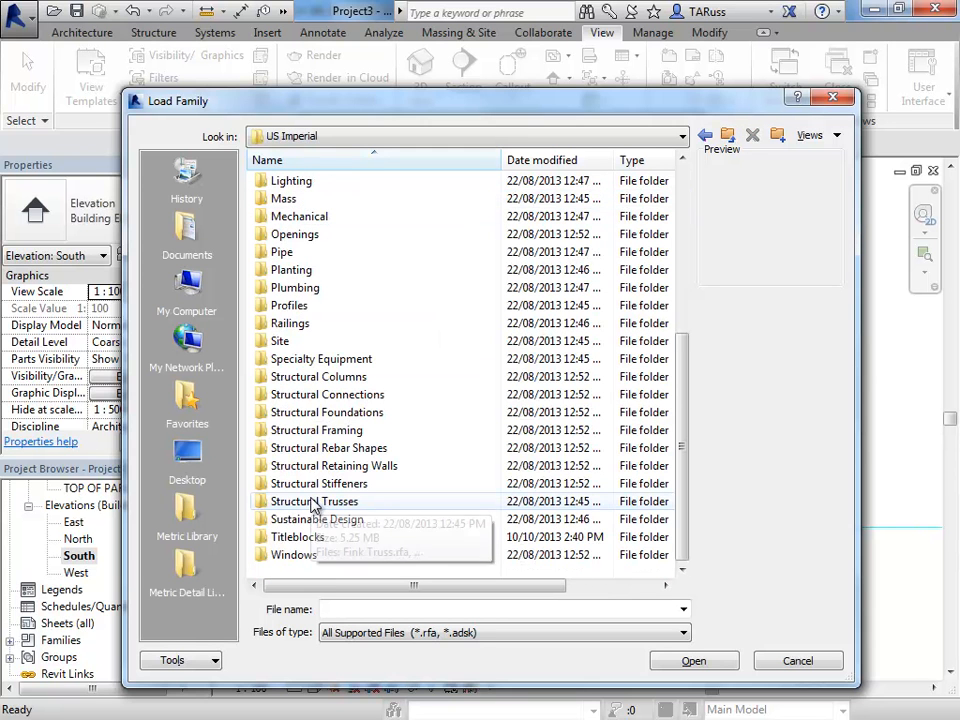
double_click(295, 540)
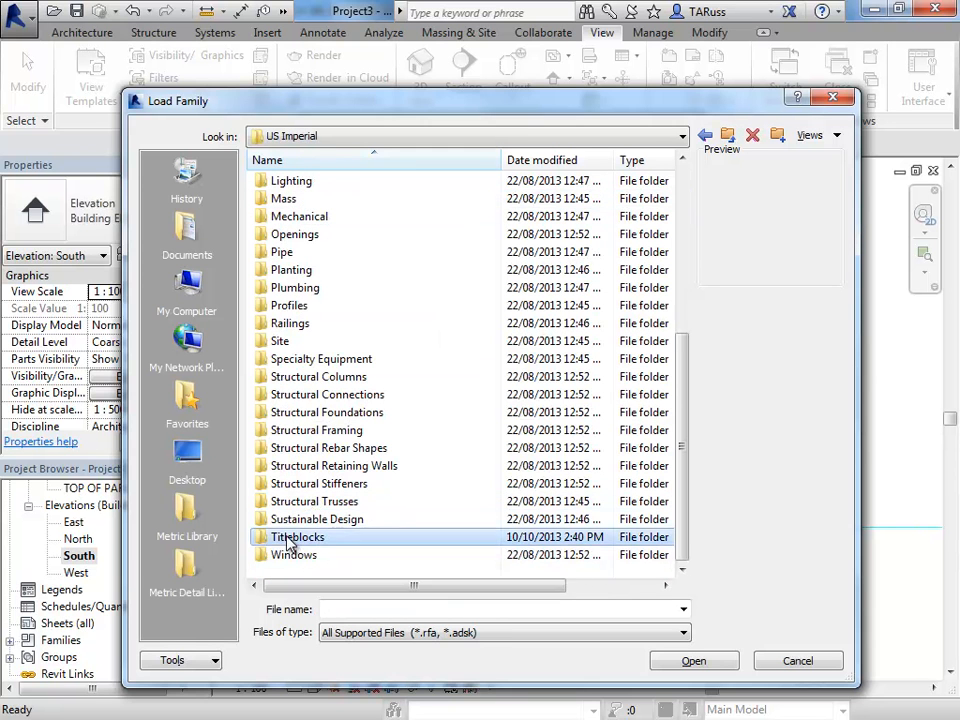
left_click(308, 200)
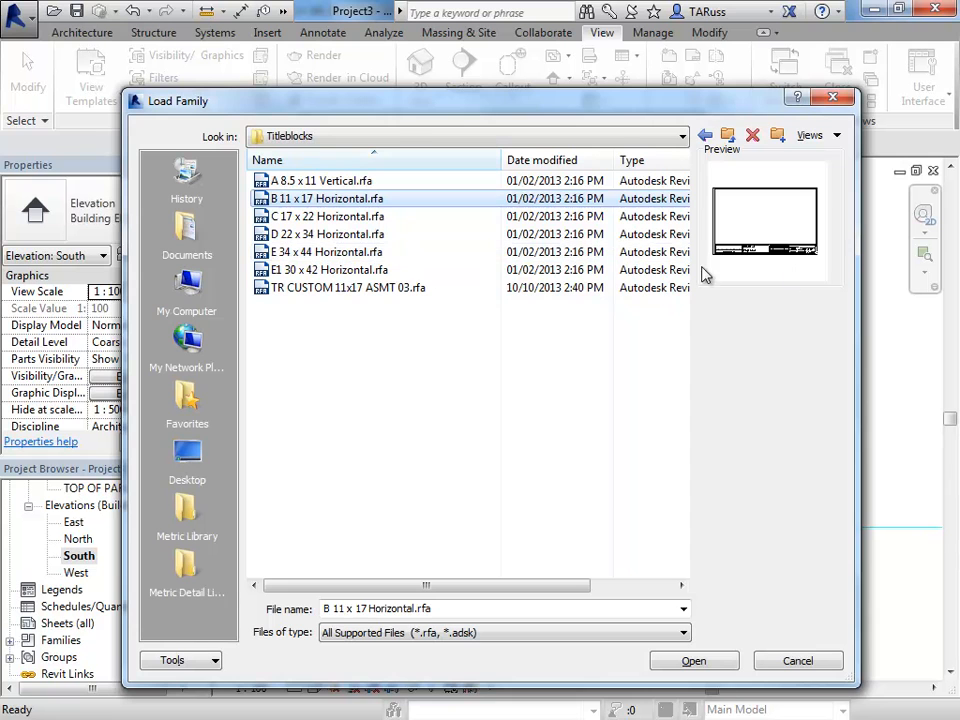
left_click(670, 662)
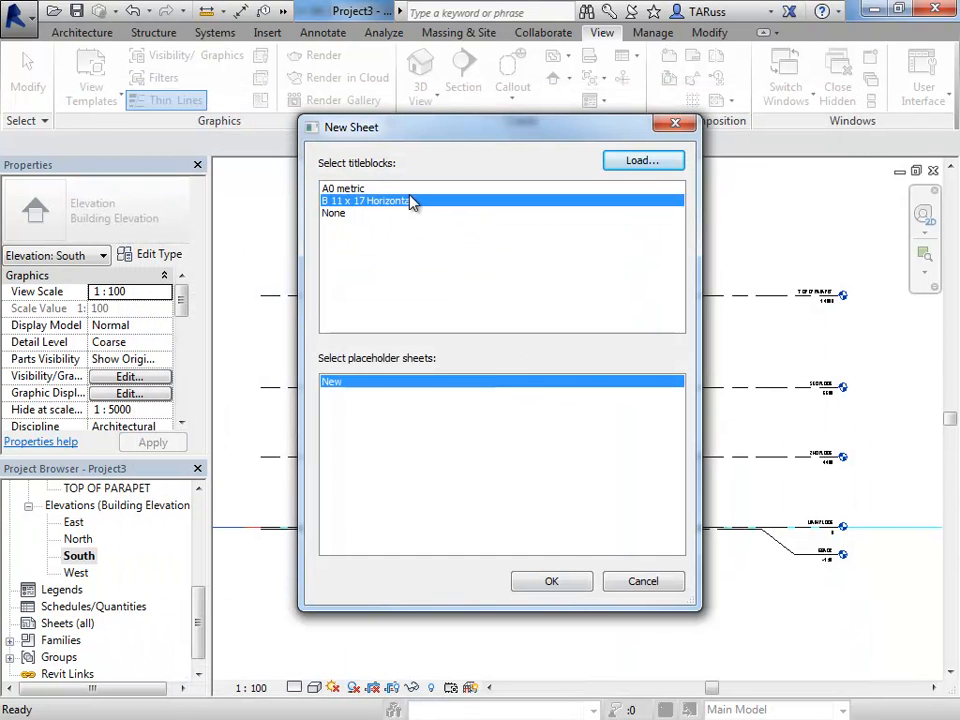
- Create the new sheet with the B 11 x 17 Horizontal title block
left_click(550, 582)
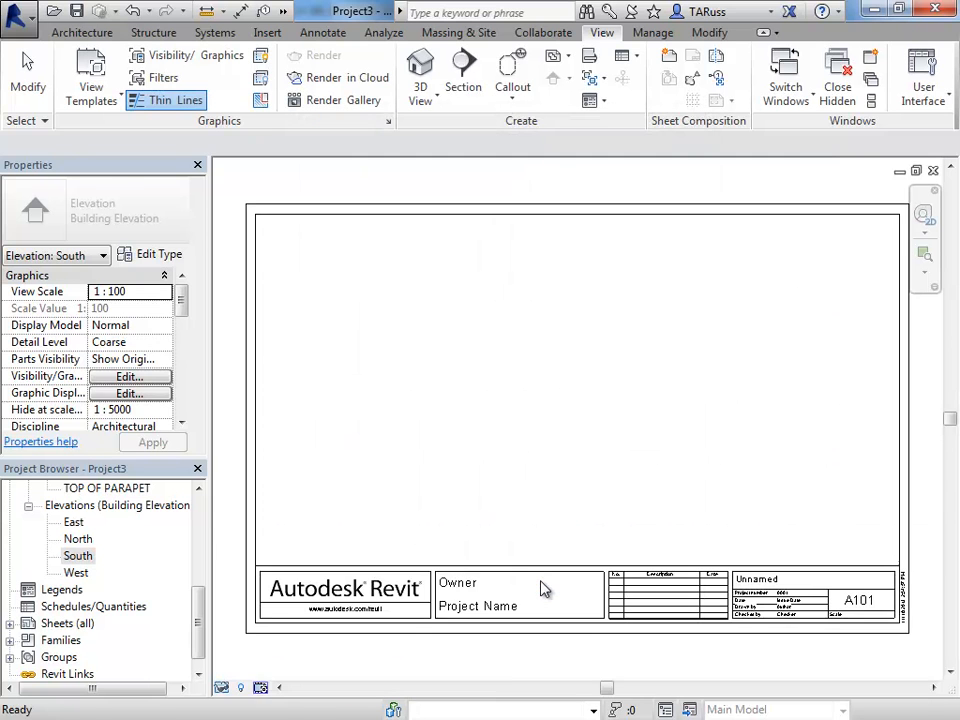
scroll(548, 387, "down", 1)
middle_click_drag(583, 397, 589, 422)
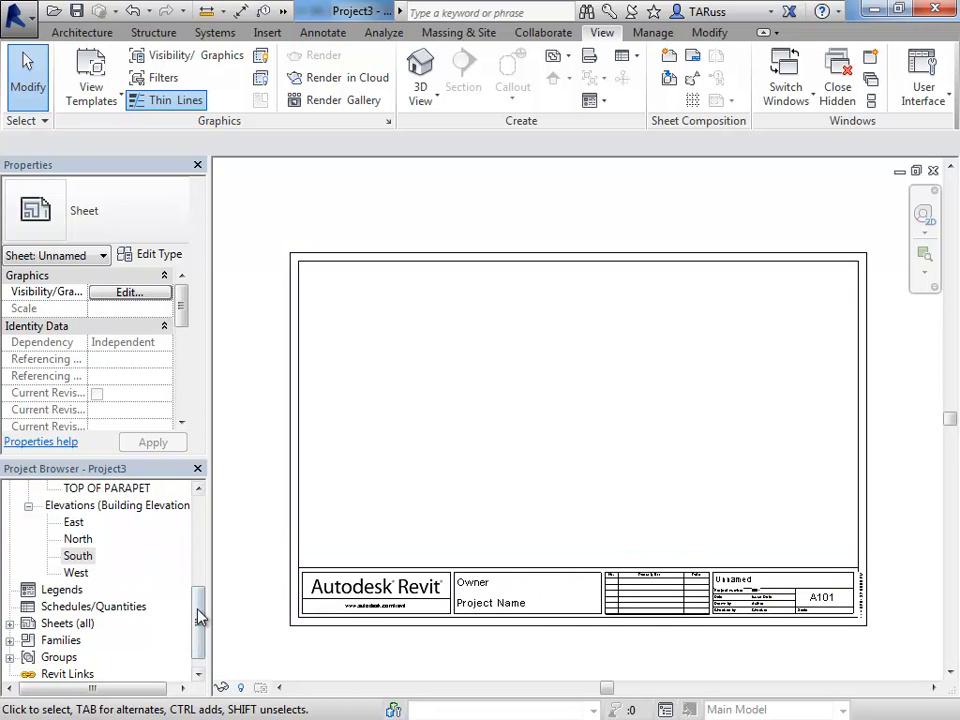
- Place the South elevation on the sheet and shift its viewport so the level lines and heads sit inside the title block border
left_click(80, 557)
scroll(200, 614, "down", 1)
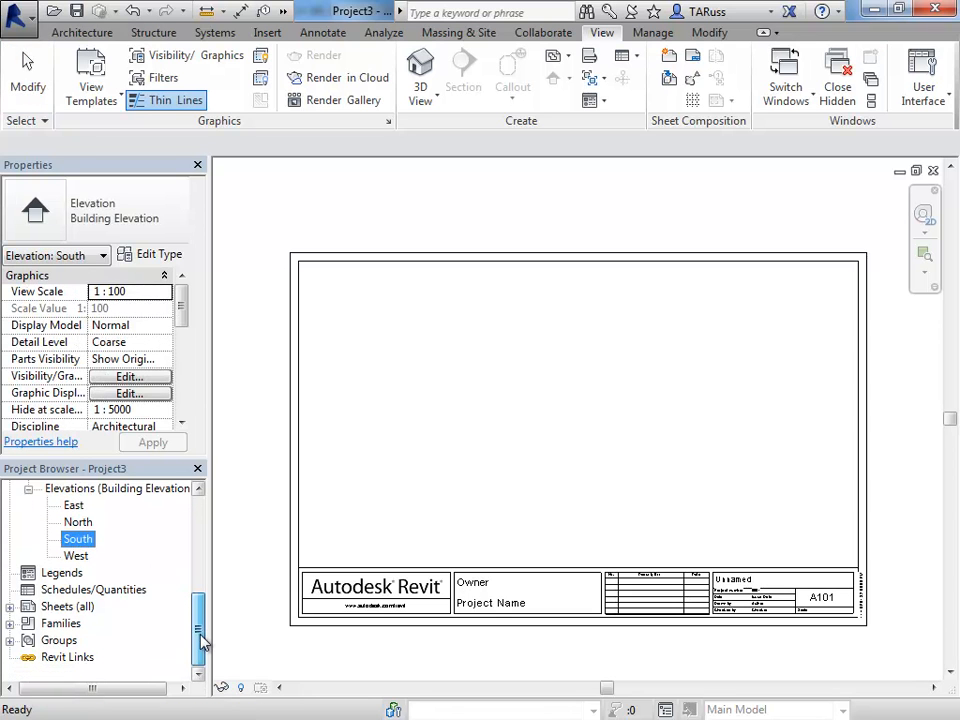
left_click_drag(608, 447, 626, 436)
left_click(667, 407)
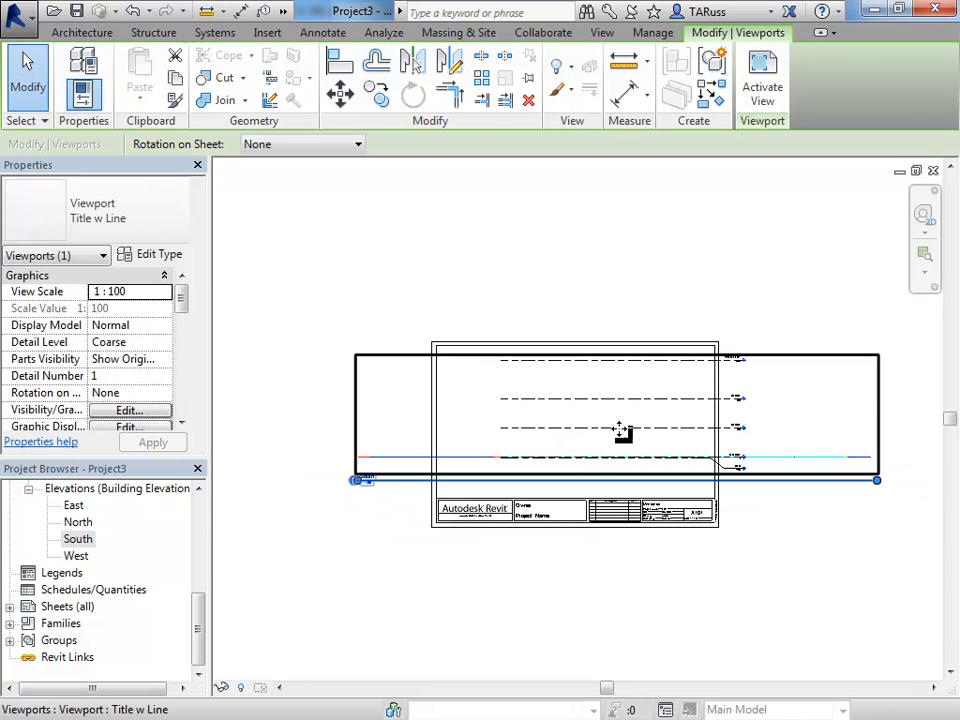
left_click_drag(865, 397, 842, 419)
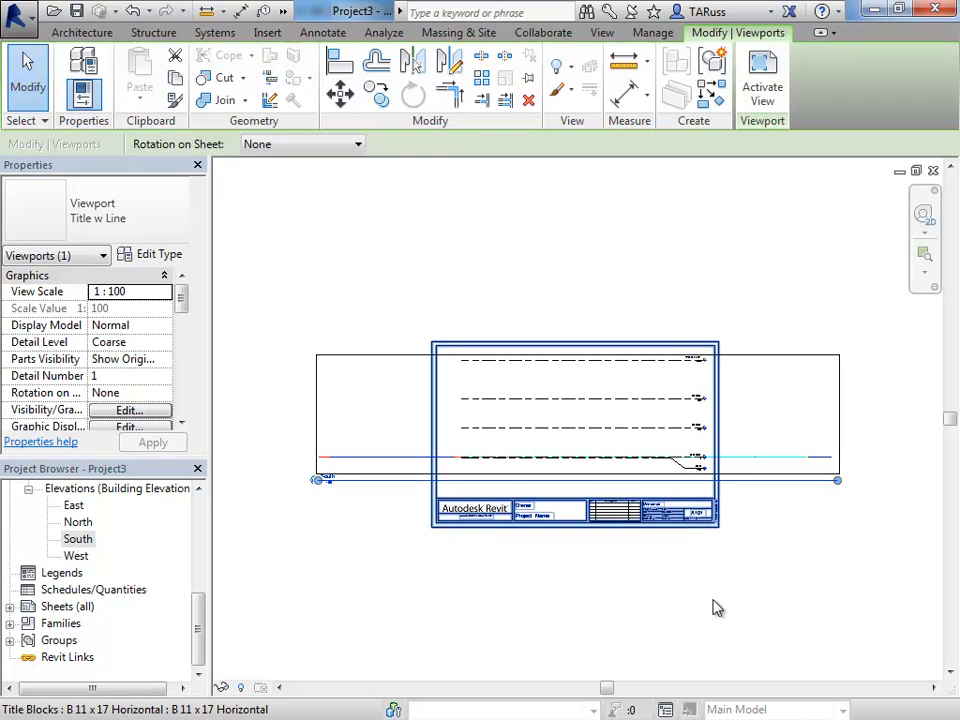
left_click(768, 585)
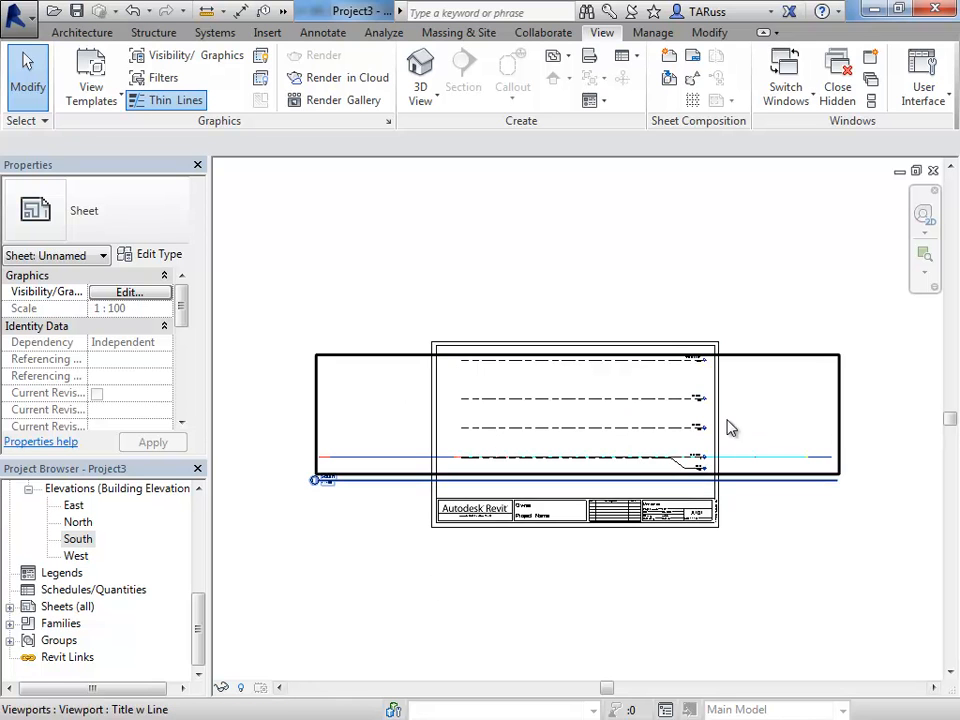
- Open the South elevation view and set its view scale to 1:200
scroll(332, 504, "up", 6)
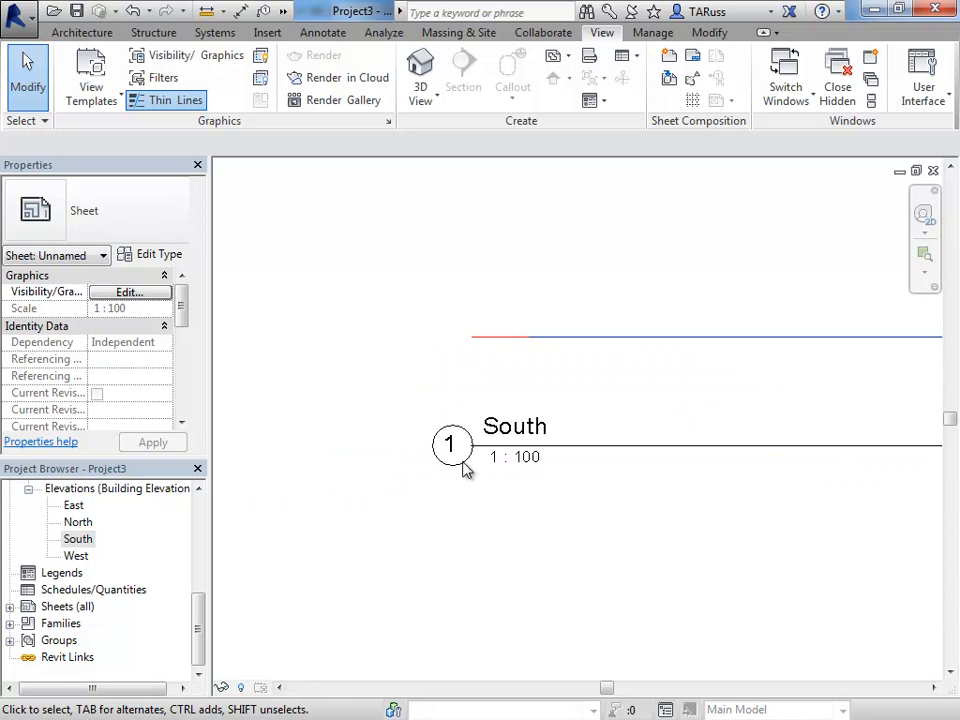
scroll(424, 476, "down", 5)
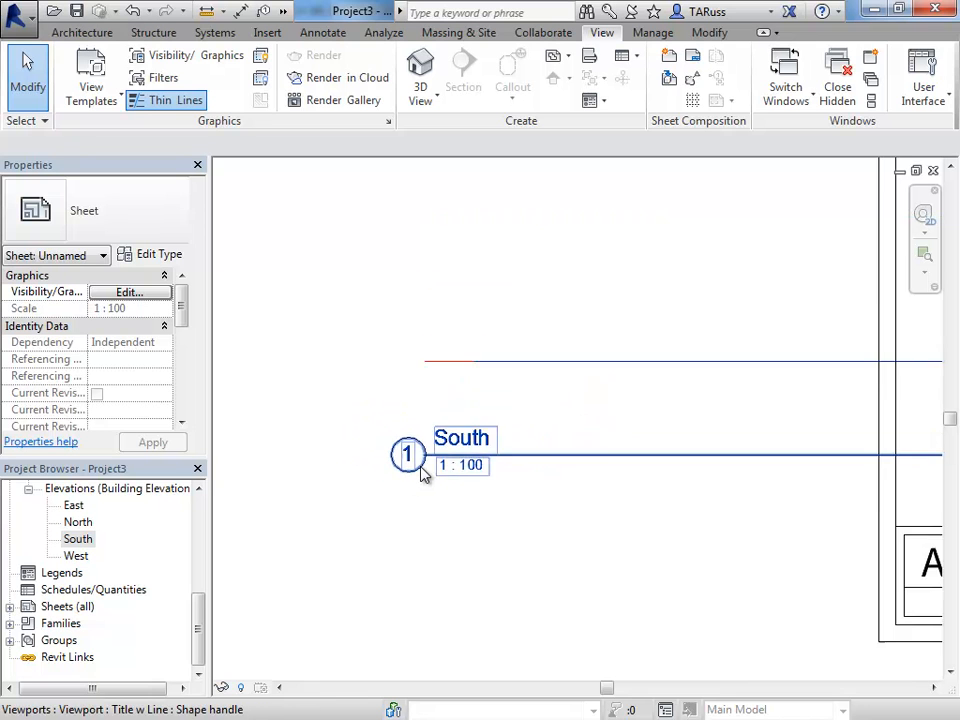
scroll(658, 450, "up", 3)
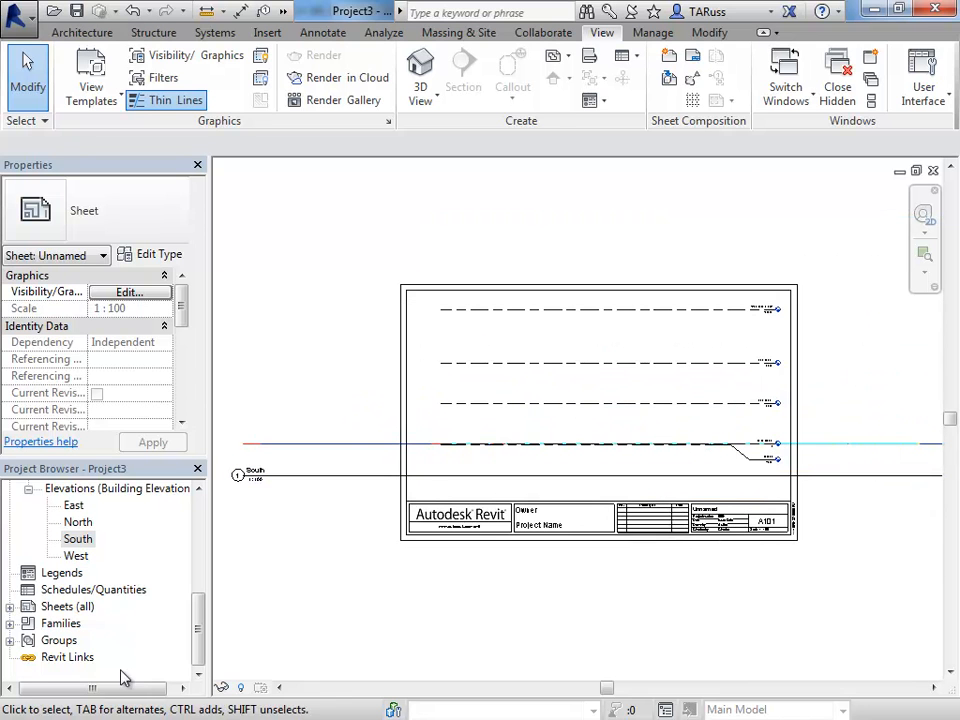
double_click(77, 541)
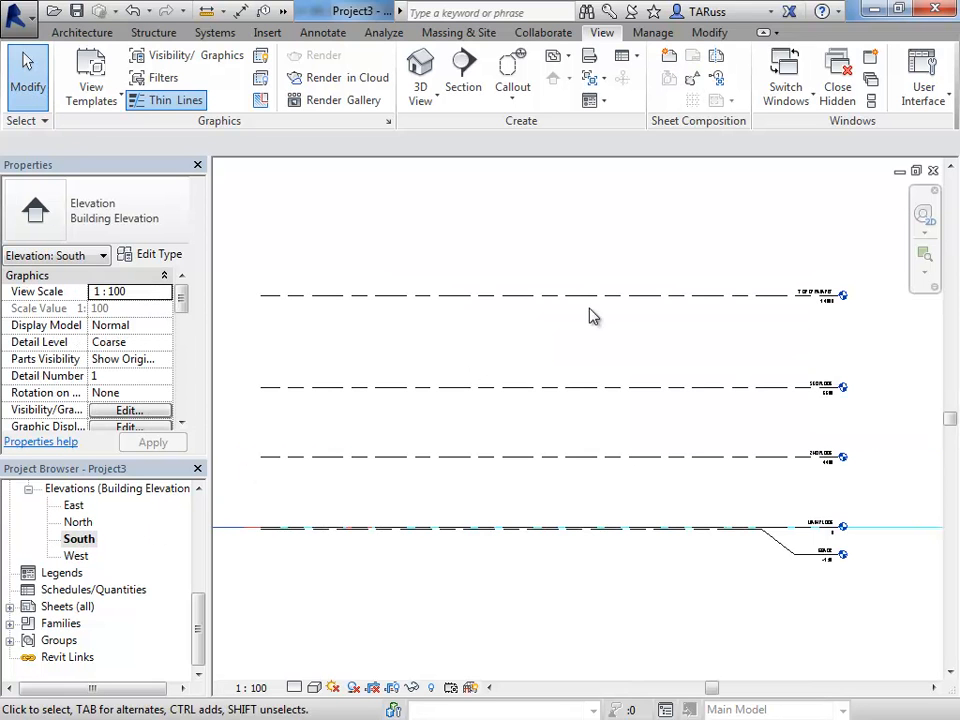
middle_click_drag(590, 316, 608, 321)
scroll(469, 364, "down", 2)
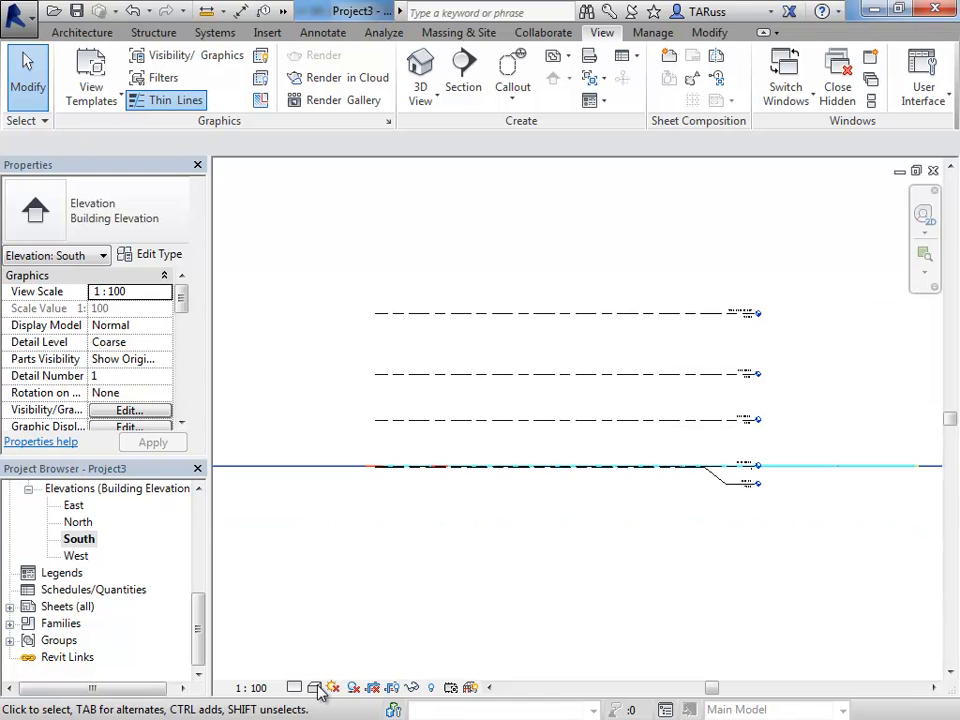
left_click(257, 688)
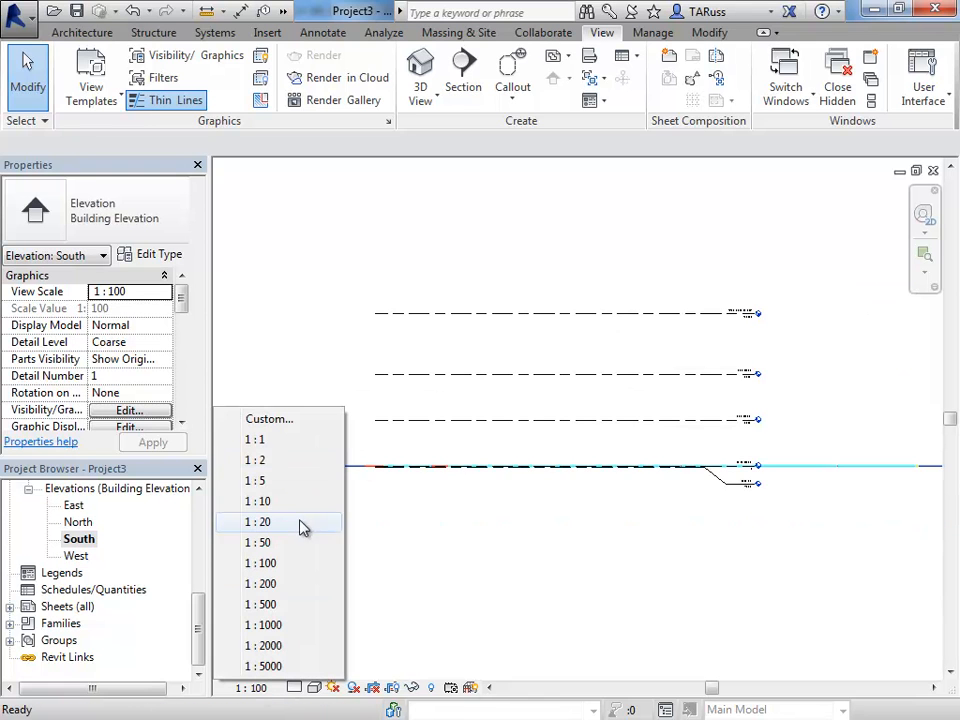
left_click(274, 585)
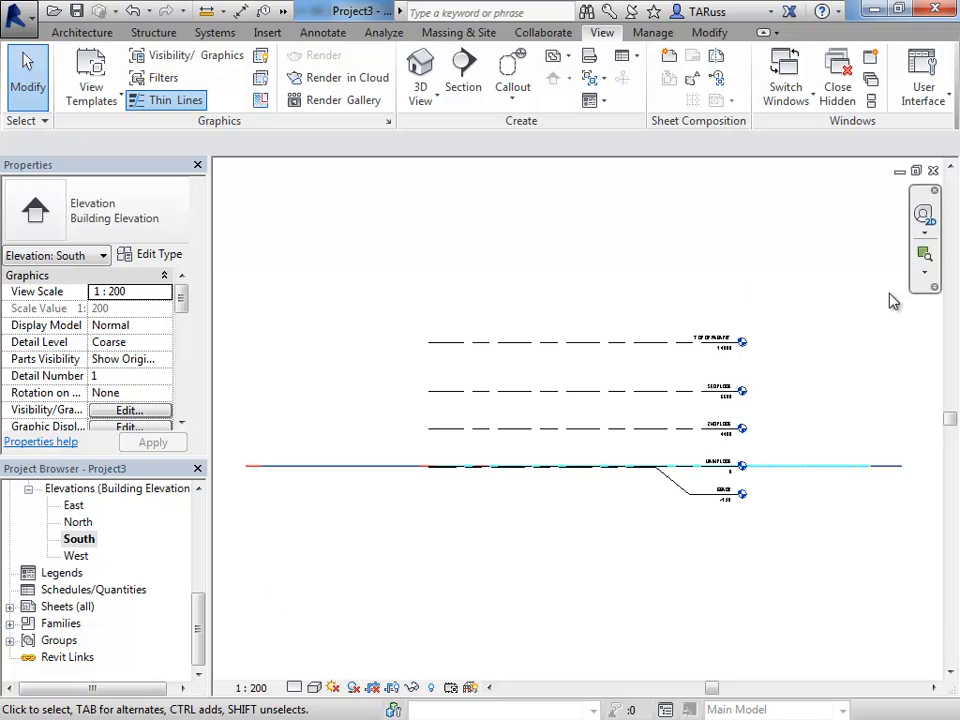
middle_click_drag(626, 474, 737, 484)
scroll(693, 510, "up", 3)
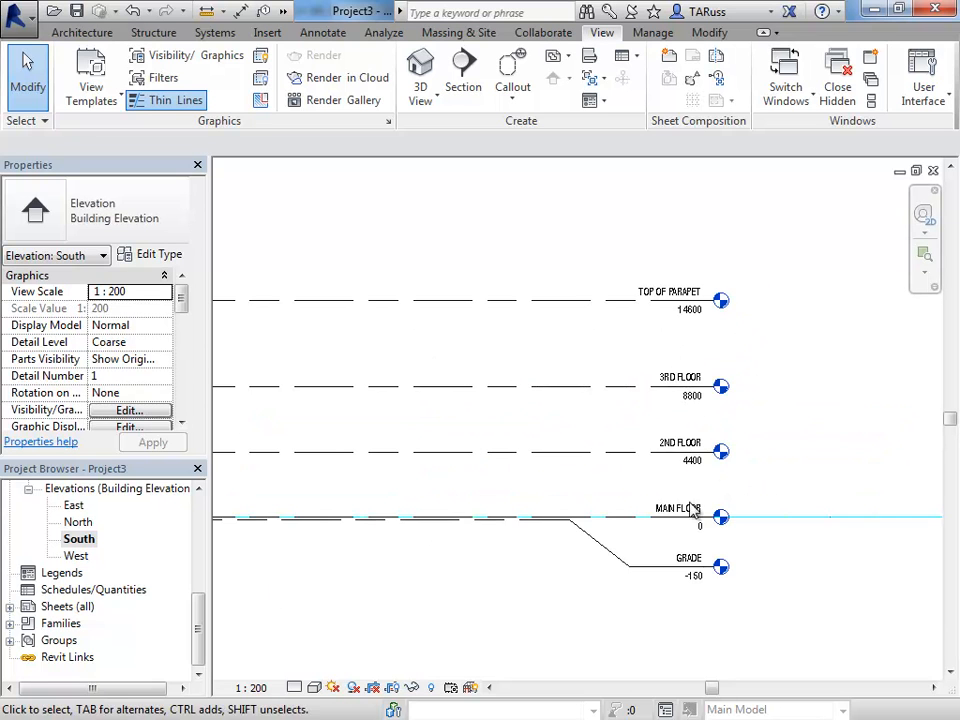
scroll(693, 510, "up", 1)
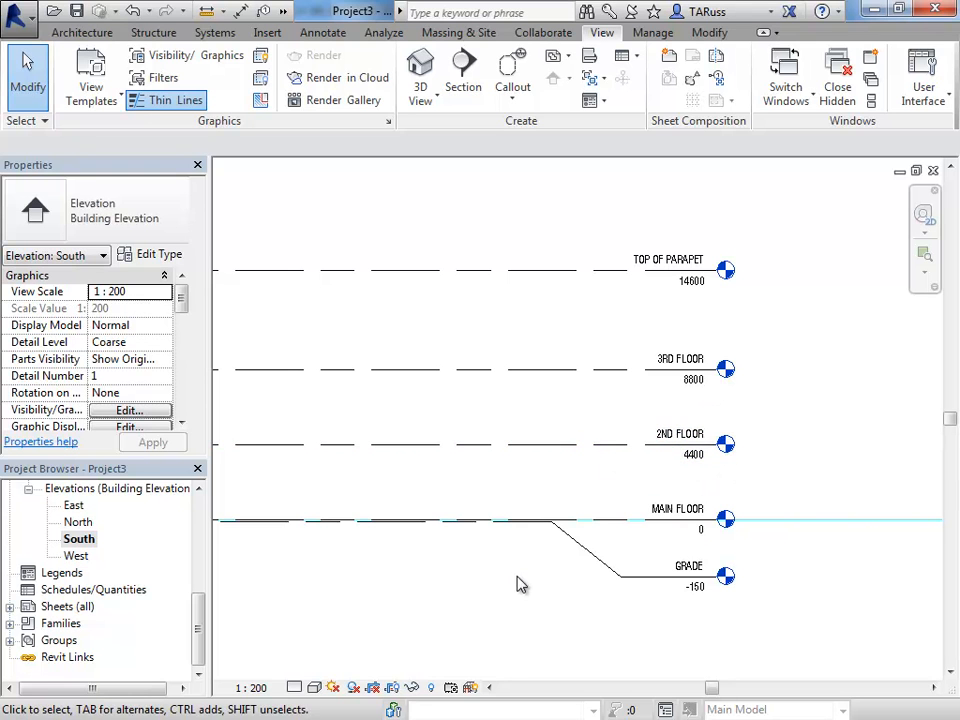
left_click(242, 524)
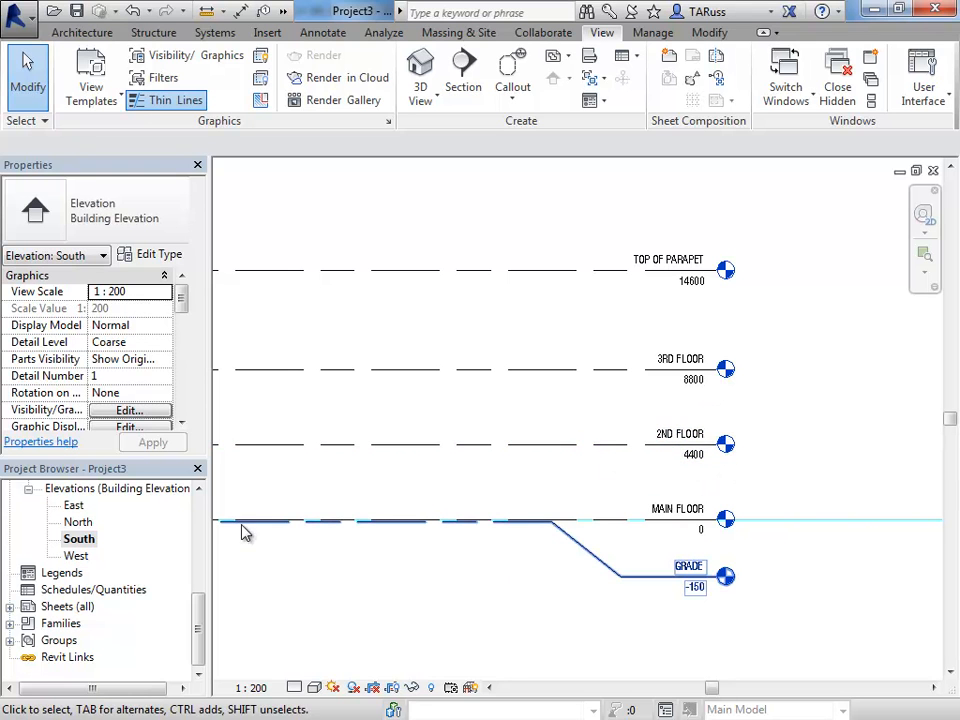
- Reopen sheet A101 and move the South viewport fully inside the upper part of the title block border
left_click(10, 607)
double_click(86, 624)
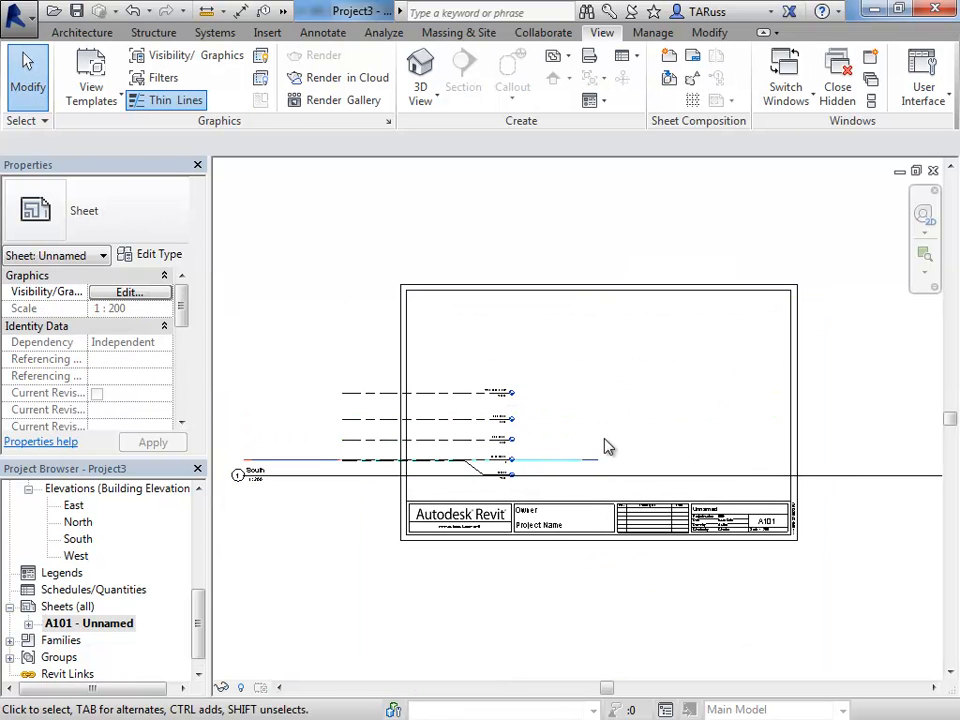
left_click(491, 450)
left_click_drag(491, 446, 651, 384)
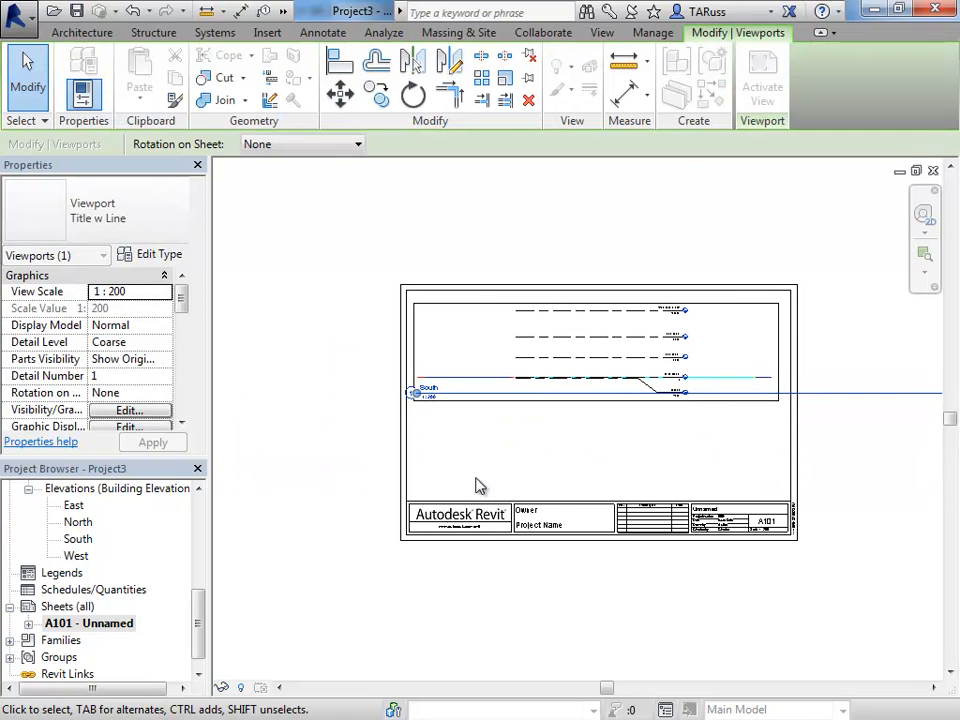
left_click(633, 603)
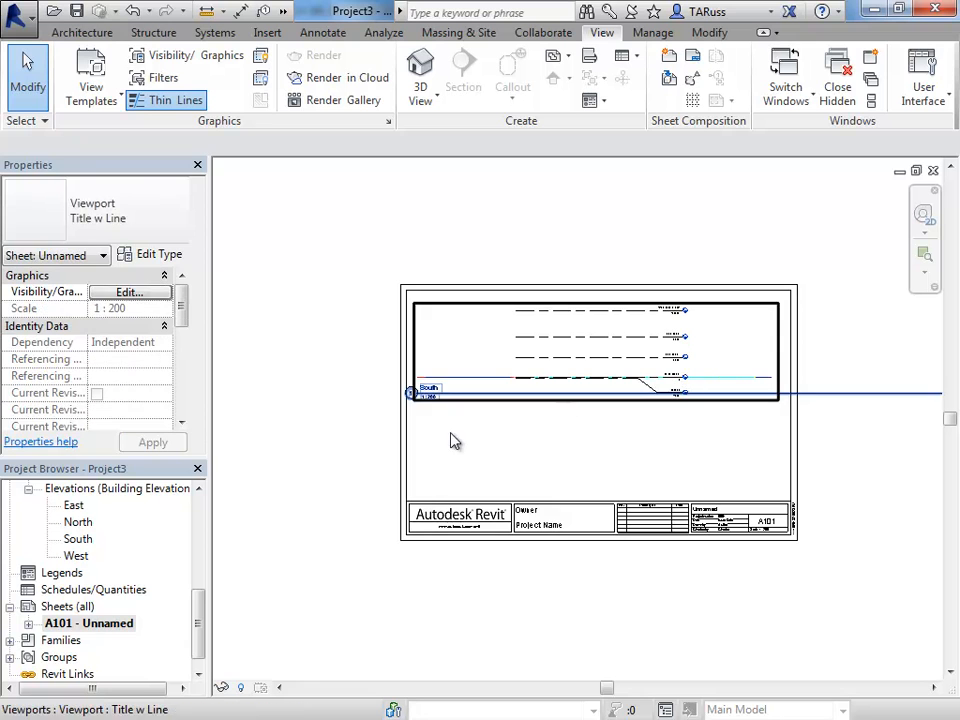
middle_click_drag(550, 449, 514, 478)
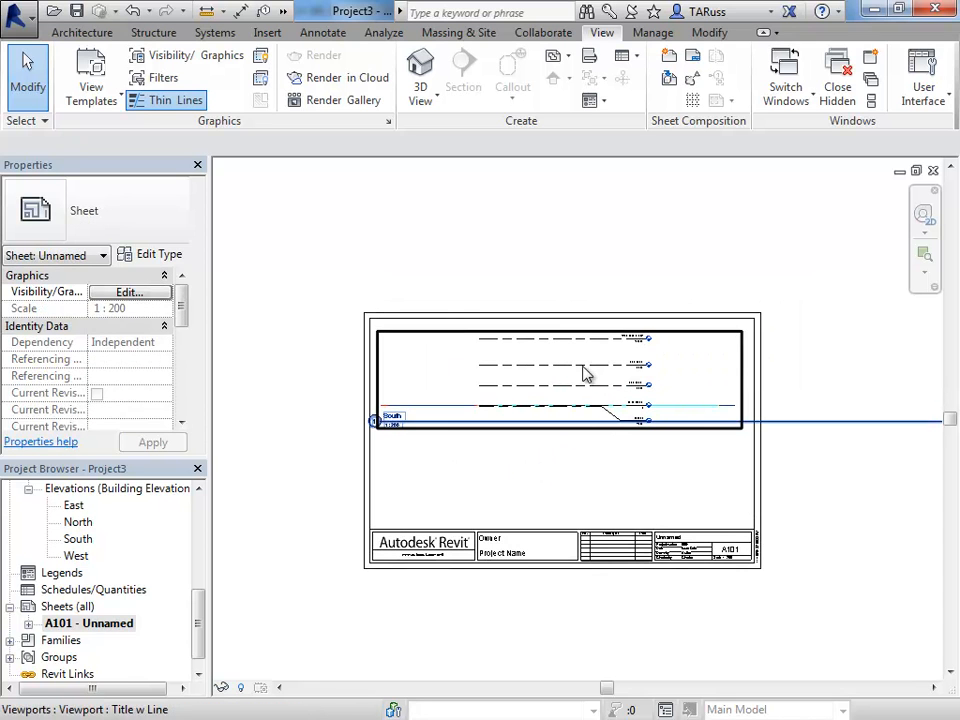
scroll(558, 400, "up", 1)
scroll(446, 401, "up", 1)
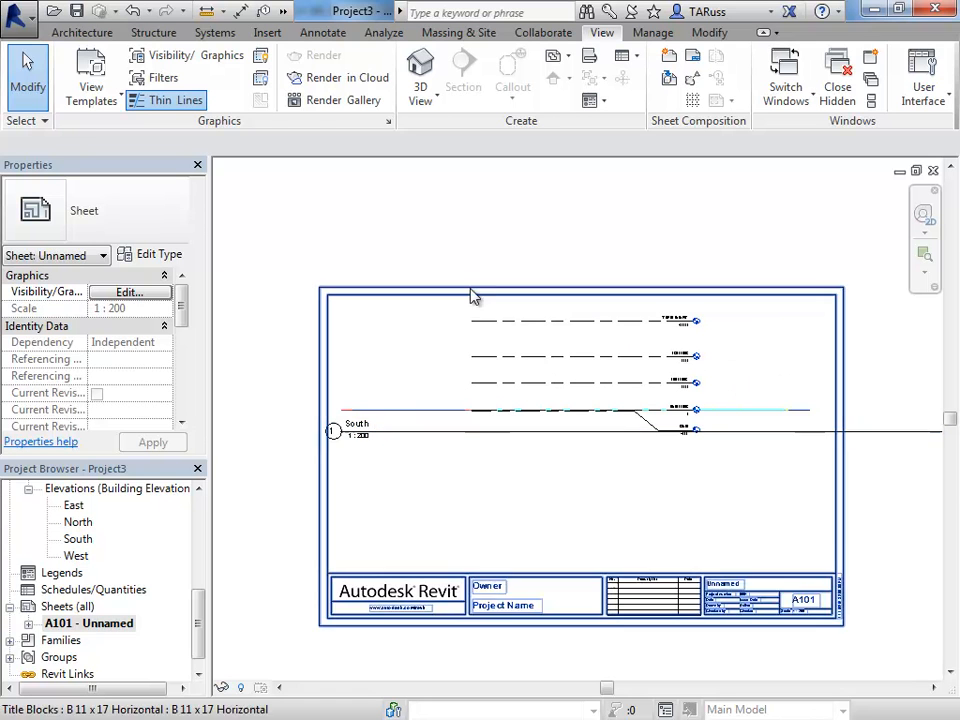
- Move the South viewport slightly higher on the sheet, closer to the title block's upper border
left_click(555, 318)
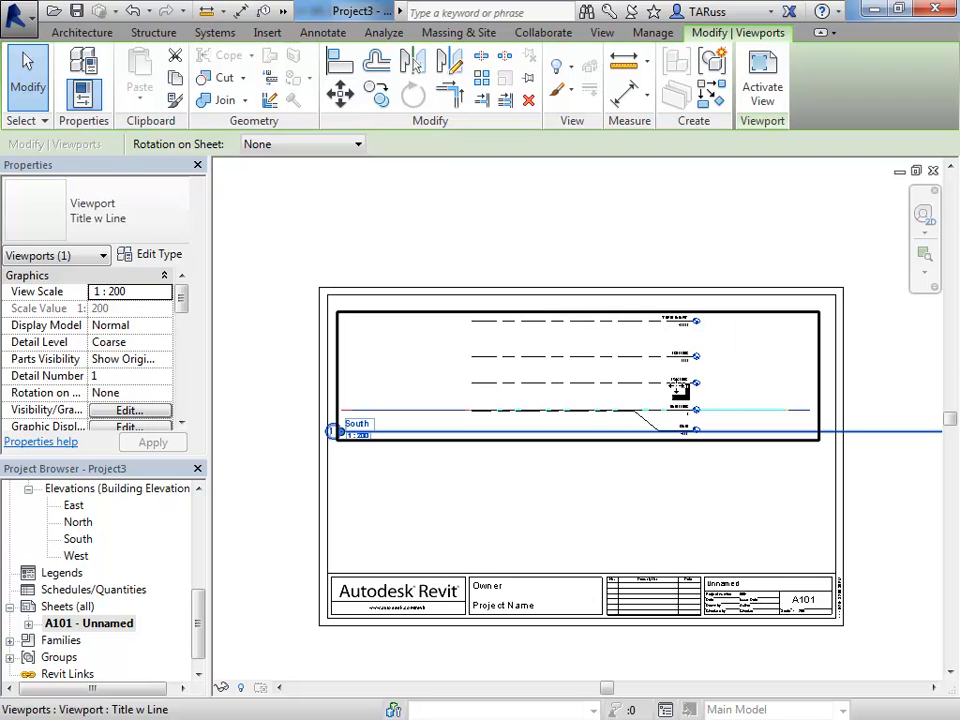
mouse_move(585, 318)
left_mouse_down()
mouse_move(673, 328)
mouse_move(583, 339)
mouse_move(615, 325)
mouse_move(582, 306)
left_mouse_up()
left_click(265, 431)
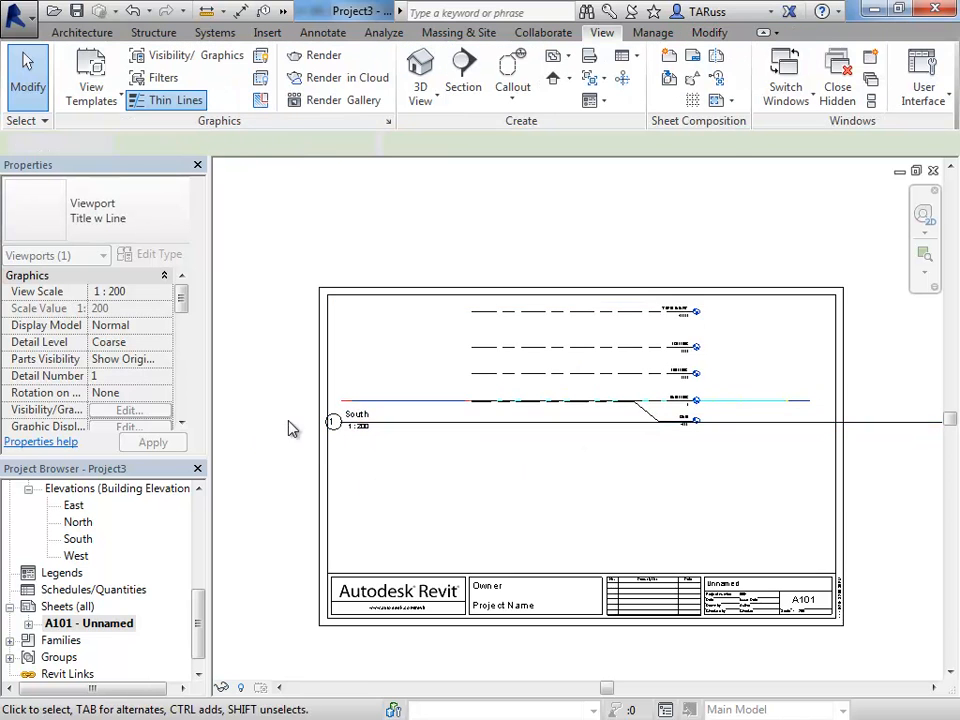
- Move the South view title down so it sits clear below the elevation viewport
scroll(308, 436, "up", 1)
scroll(311, 444, "up", 2)
left_click_drag(488, 403, 501, 493)
scroll(330, 435, "down", 4)
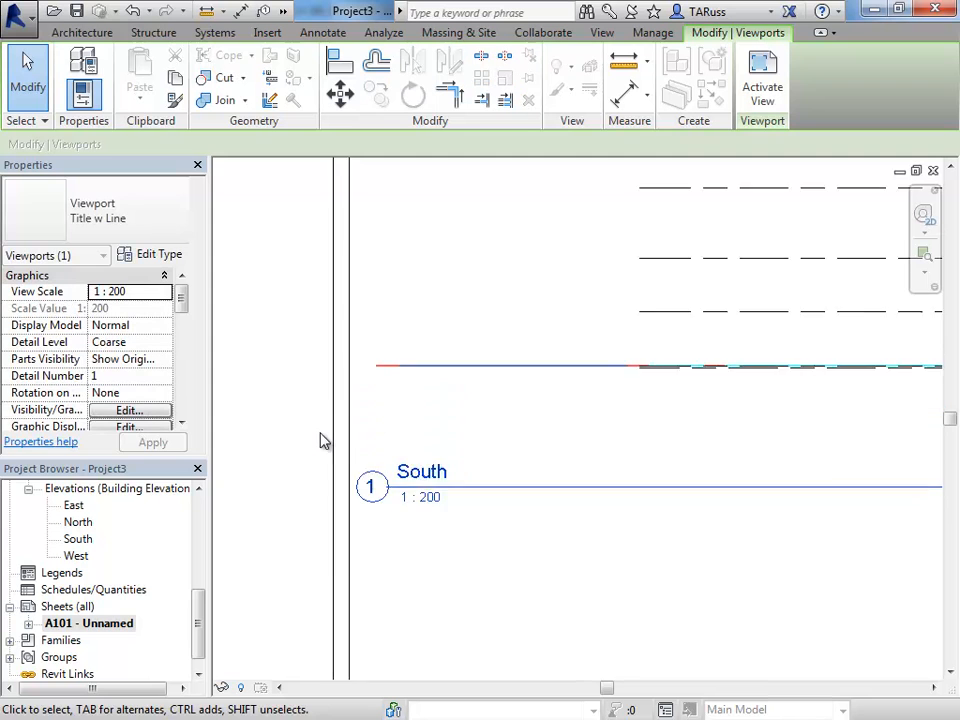
middle_click_drag(642, 477, 574, 480)
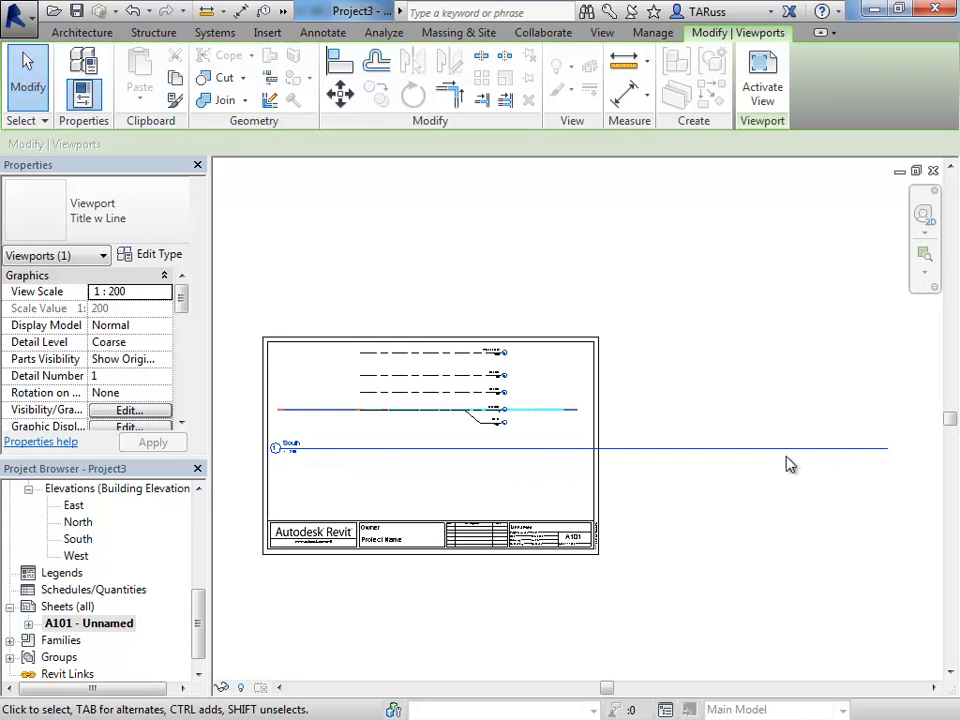
left_click(676, 484)
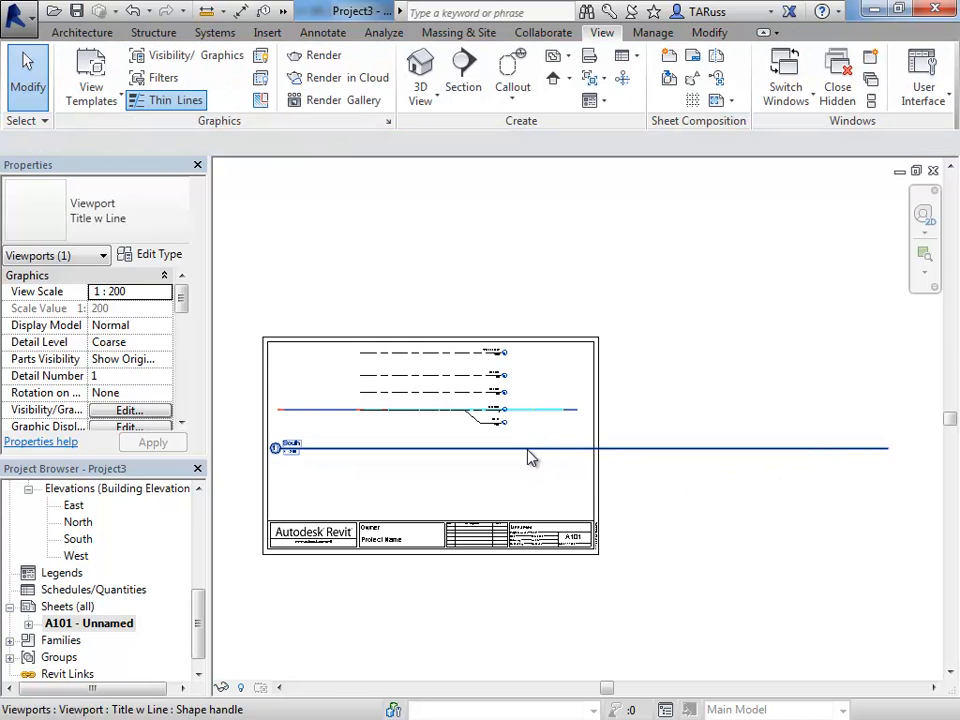
- Shorten the South view title's line so it ends just past the title text, within the title block border
left_click(467, 381)
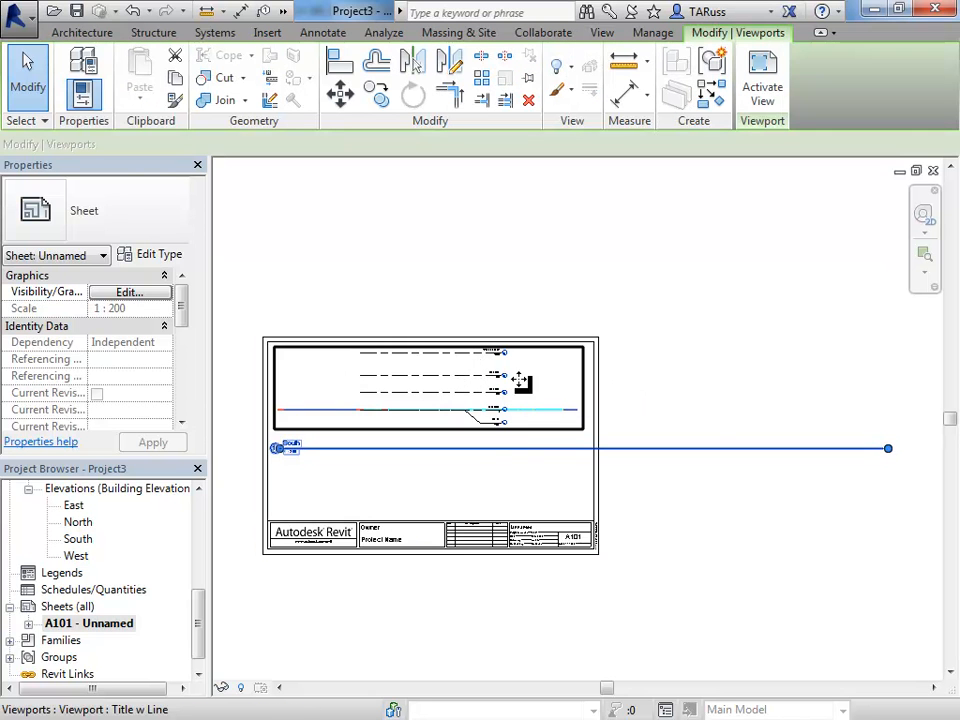
left_click_drag(888, 448, 307, 452)
left_click(781, 515)
scroll(311, 450, "up", 4)
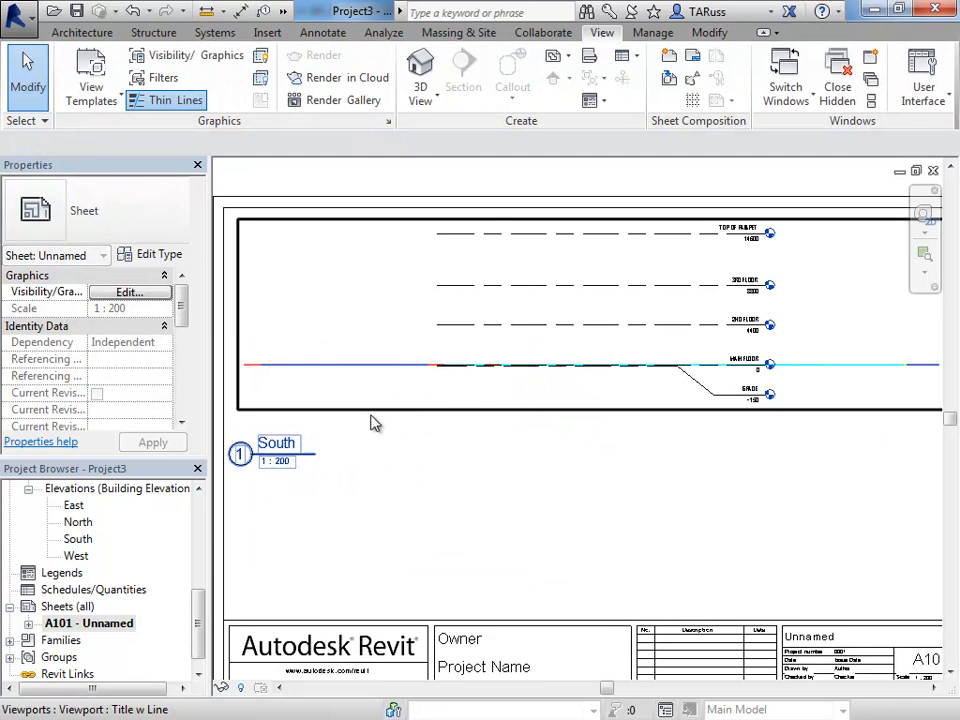
middle_click_drag(439, 424, 464, 434)
scroll(568, 409, "down", 3)
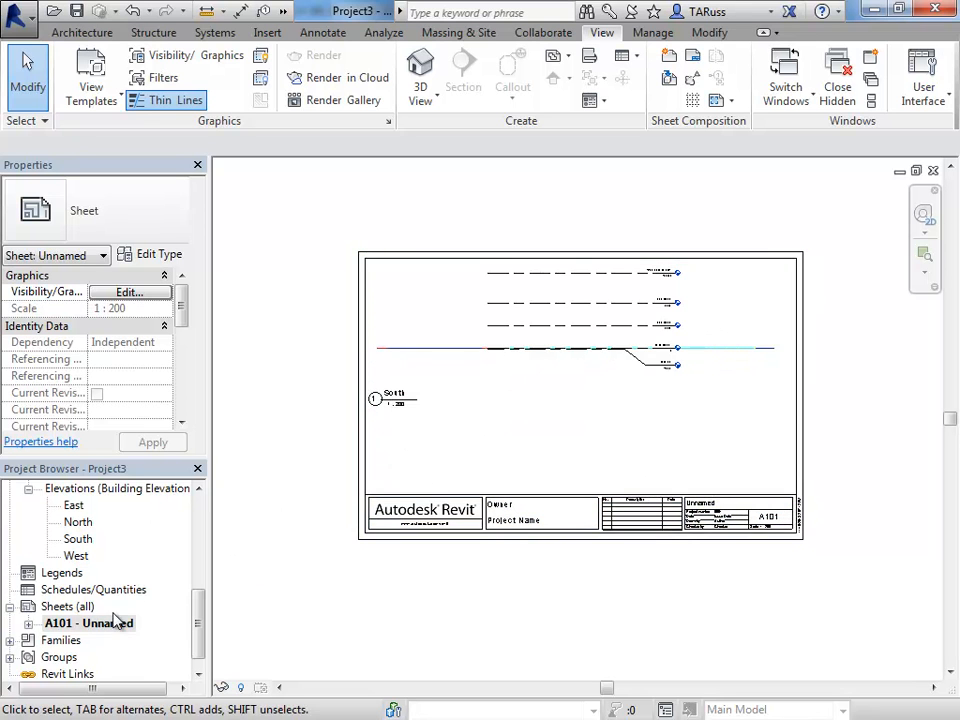
- View the South elevation in its own view and return to sheet A101
double_click(84, 541)
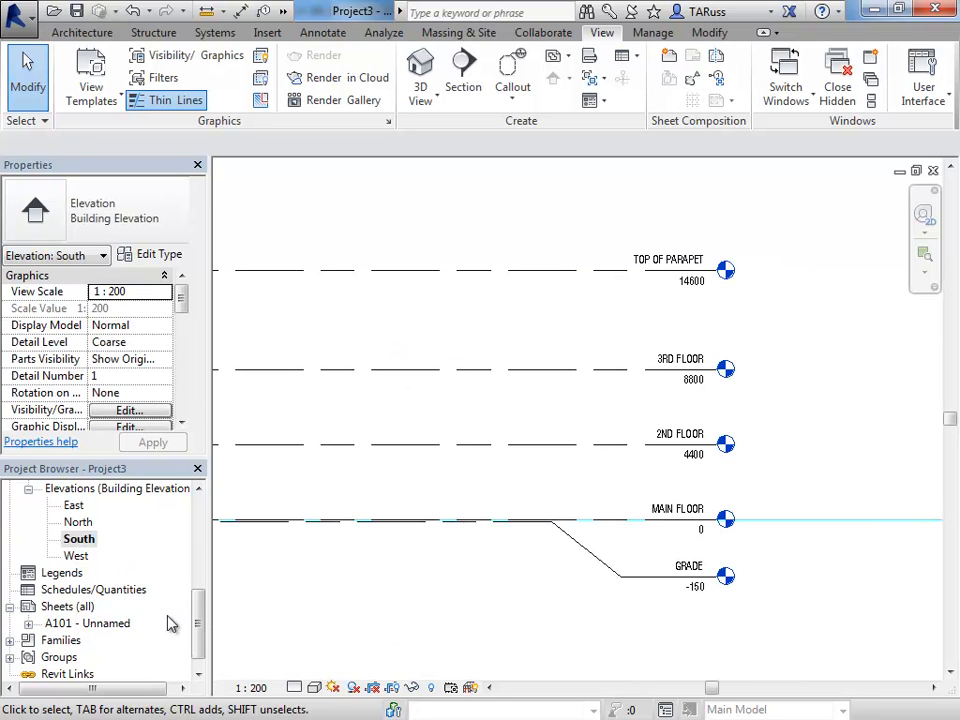
double_click(86, 623)
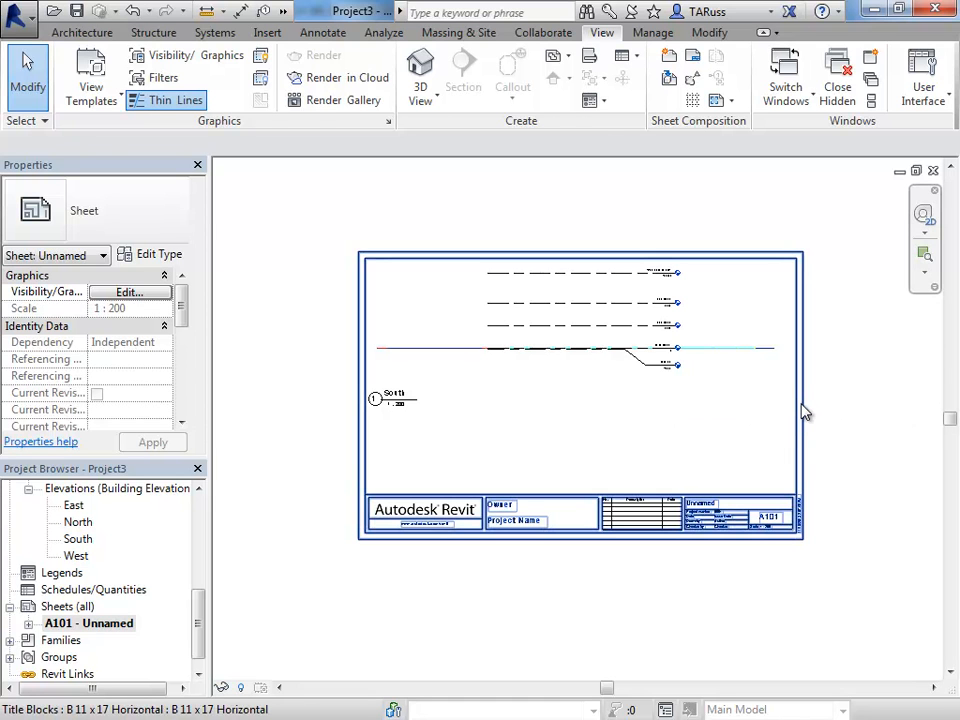
- Check which title block types are available for the title block on sheet A101
left_click(799, 412)
left_click(890, 389)
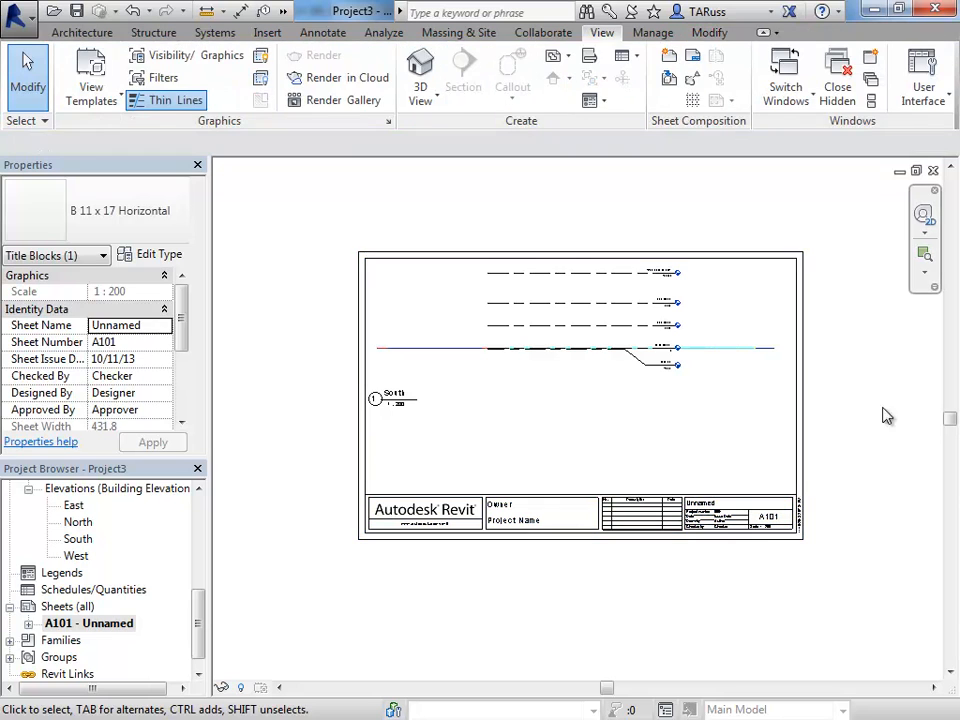
left_click(808, 418)
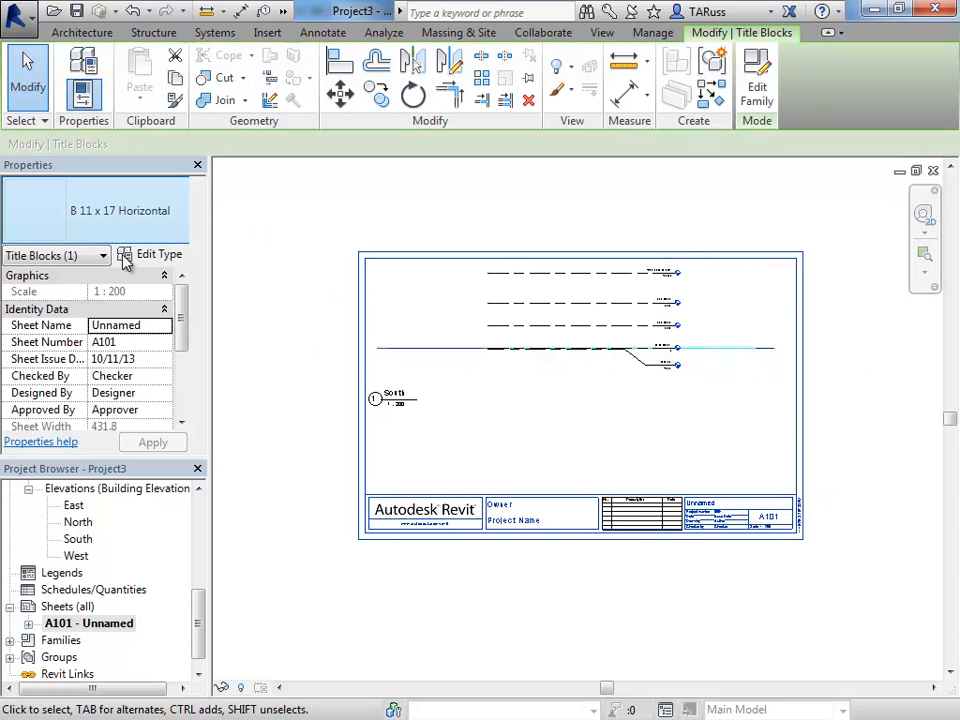
left_click(110, 218)
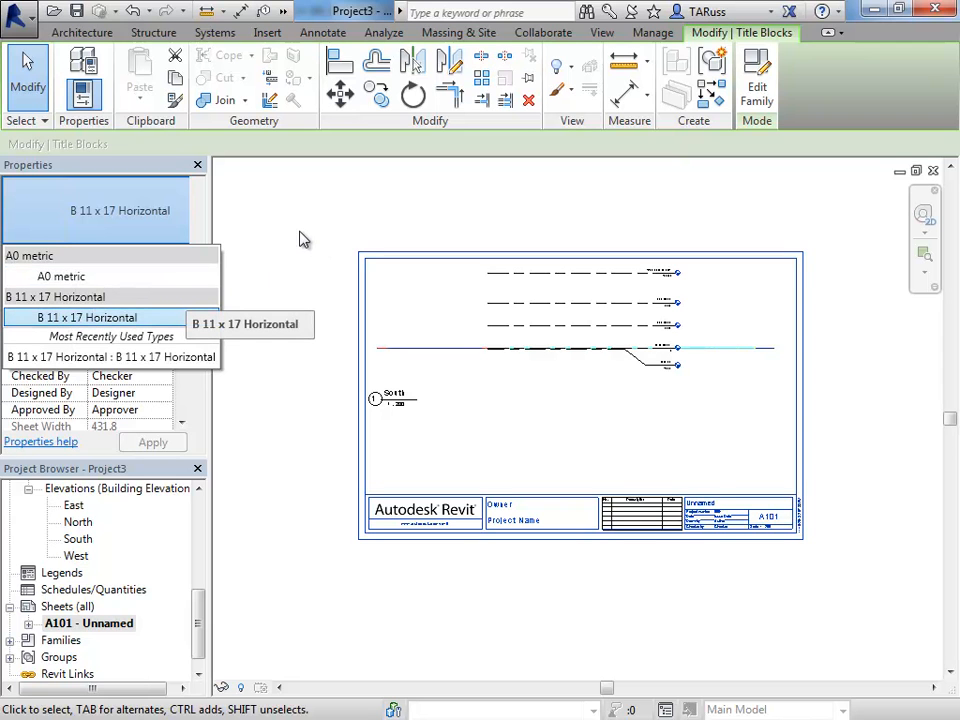
left_click(326, 229)
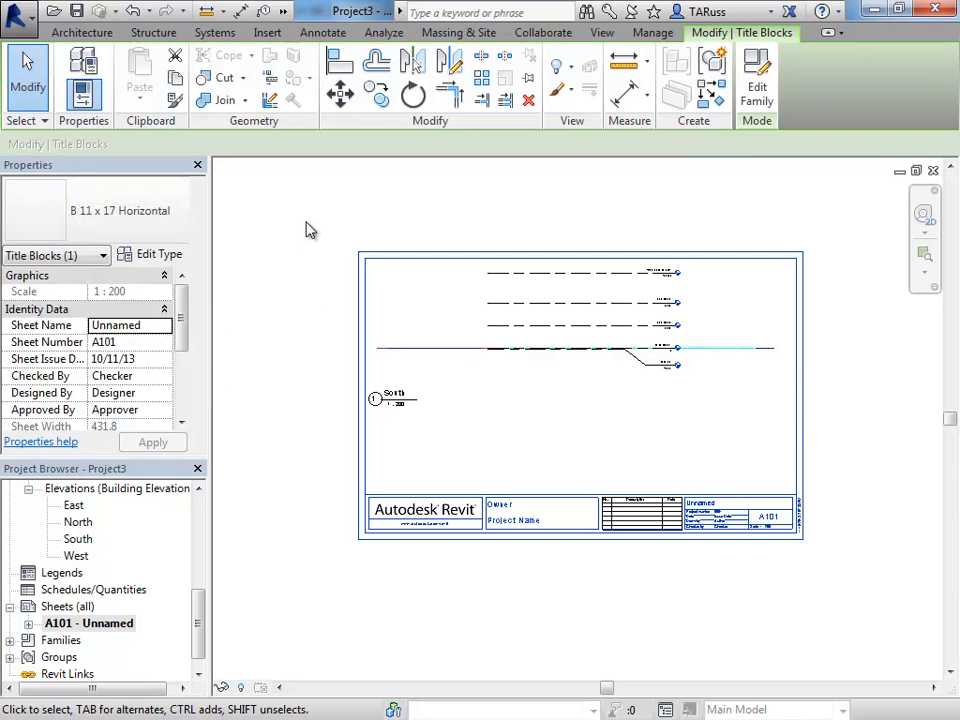
left_click(317, 236)
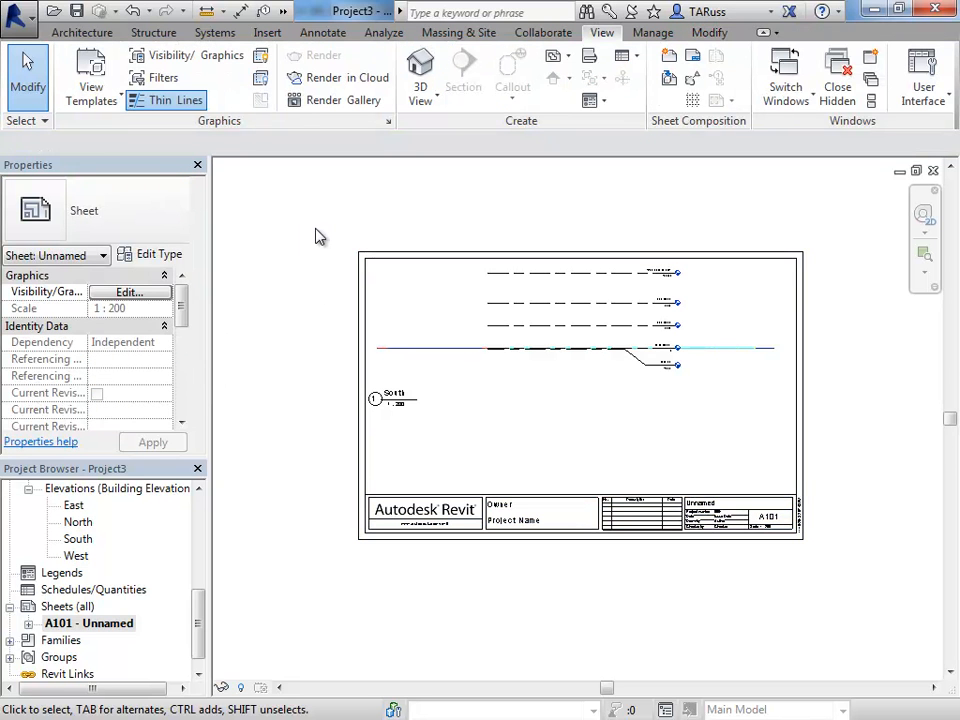
- Start a new title block family and browse to the Titleblocks folder inside the English_I family templates
left_click(24, 22)
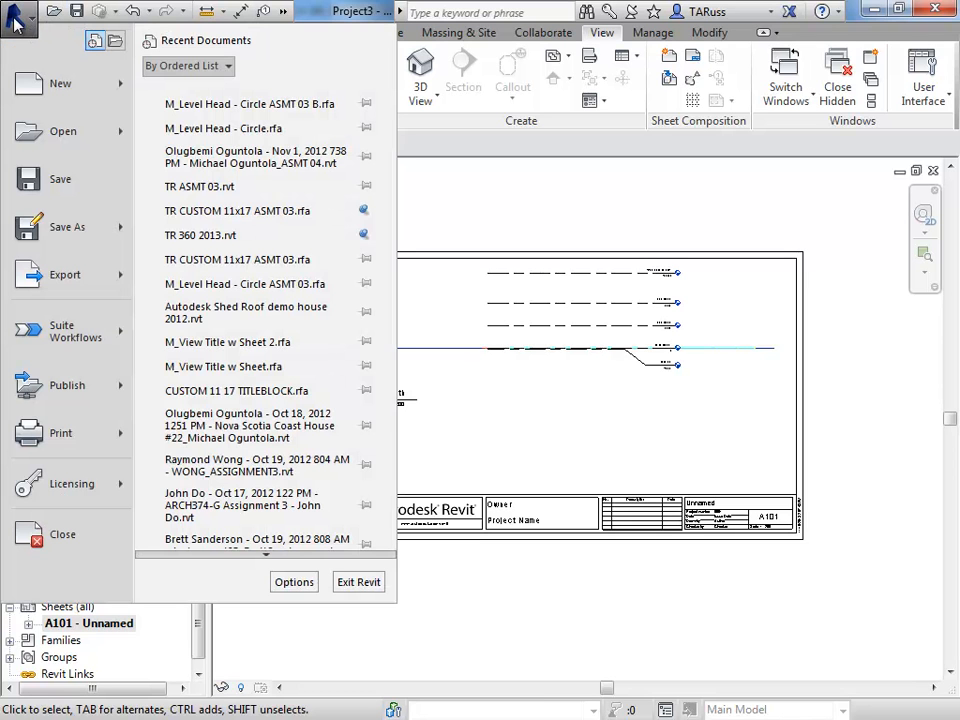
mouse_move(35, 92)
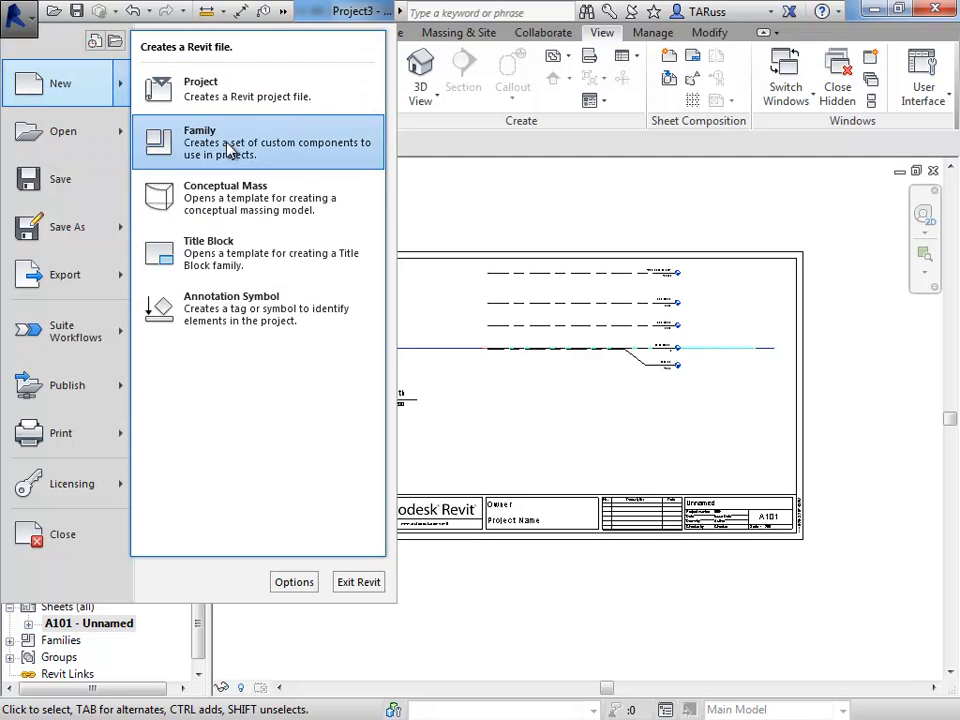
left_click(237, 262)
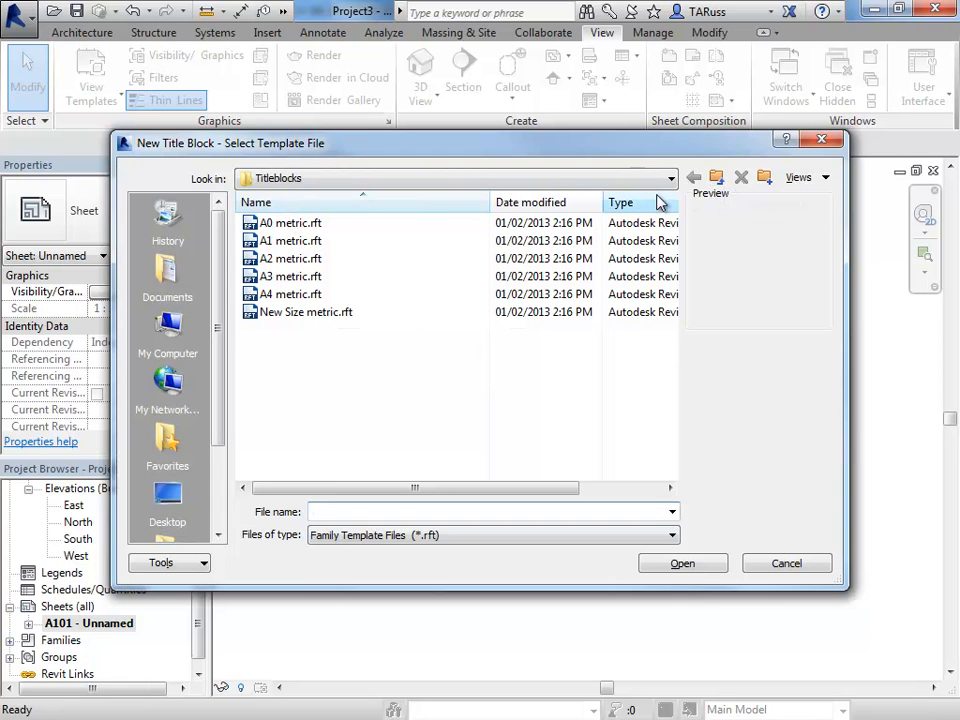
left_click(719, 182)
left_click(719, 182)
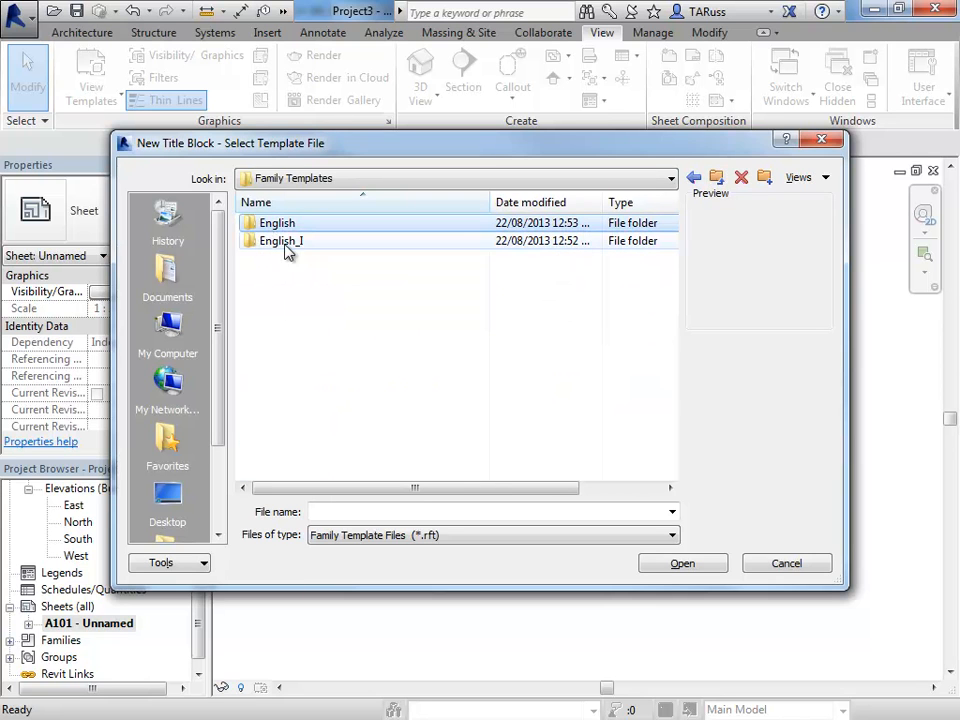
left_click(288, 245)
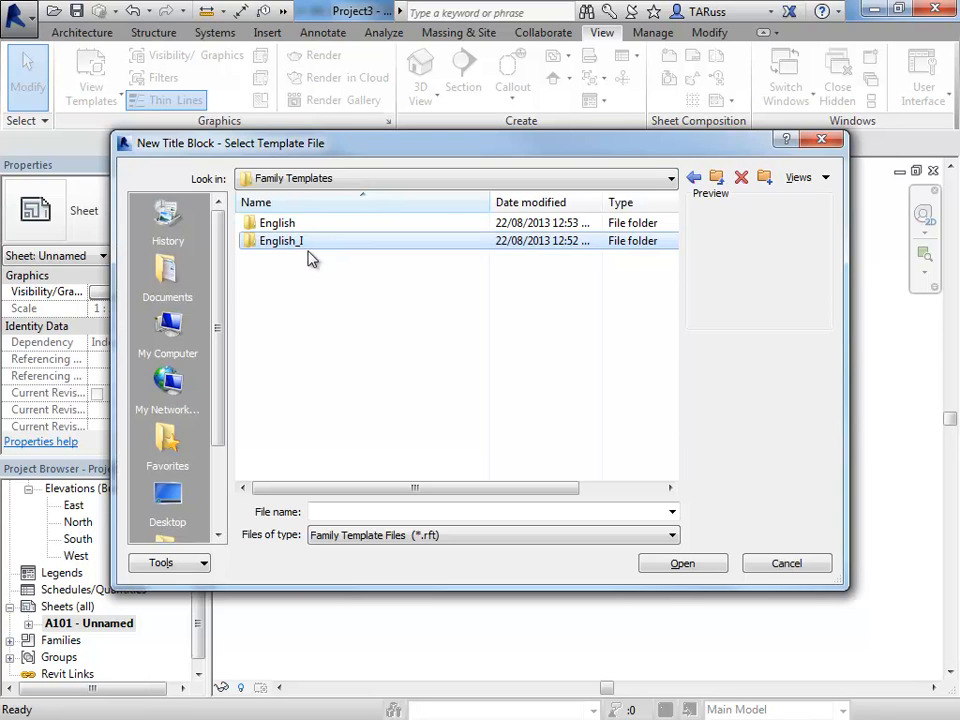
mouse_move(313, 249)
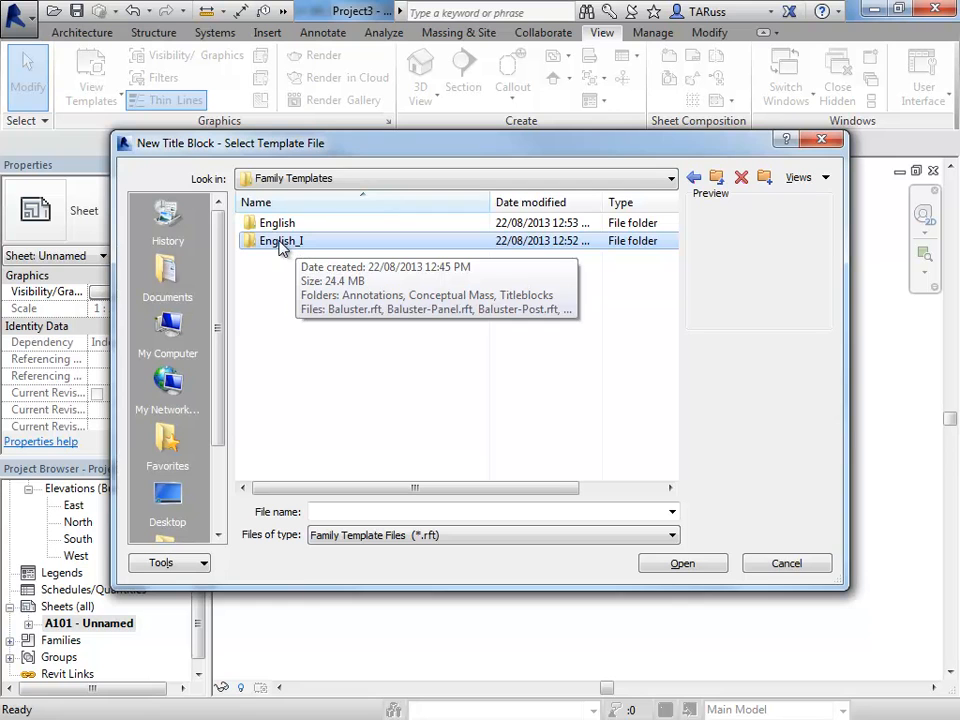
double_click(279, 249)
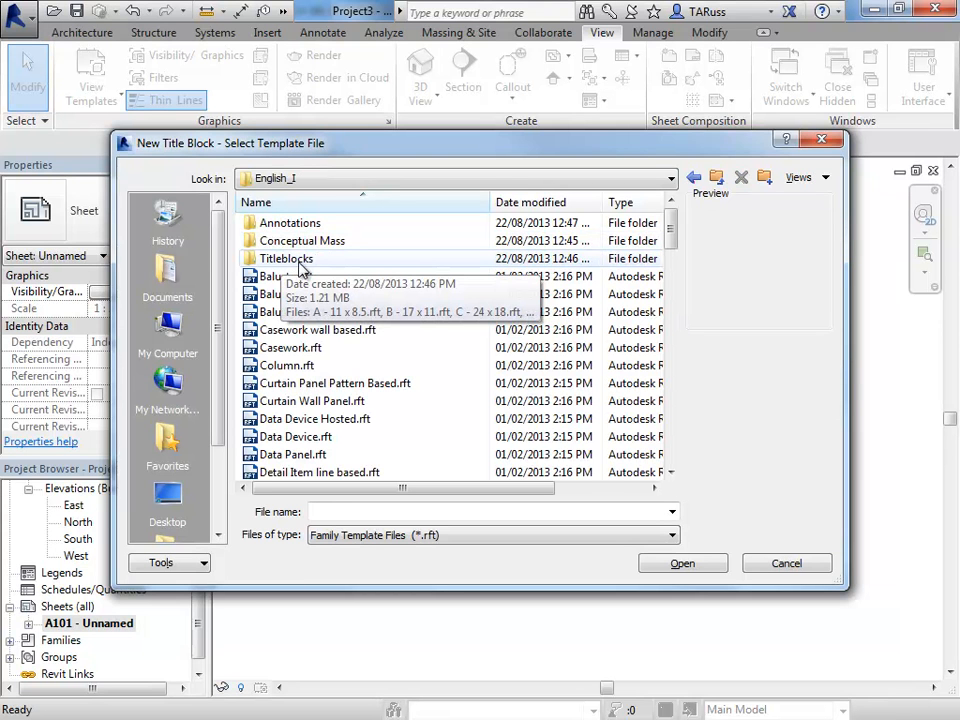
double_click(288, 262)
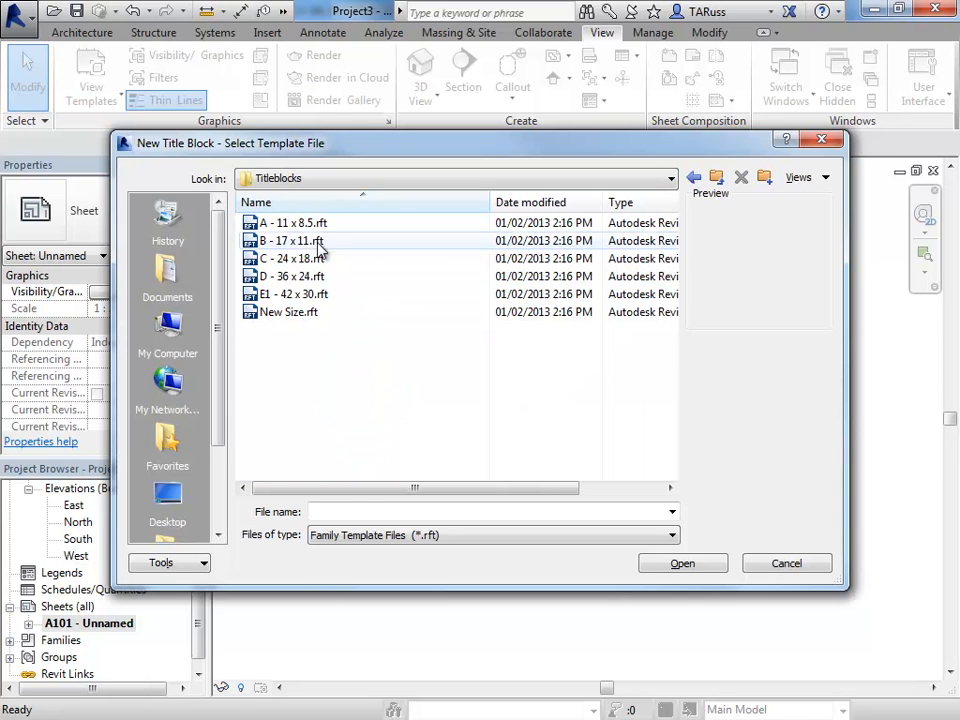
- Create the title block family from the B - 17 x 11.rft template
left_click(295, 245)
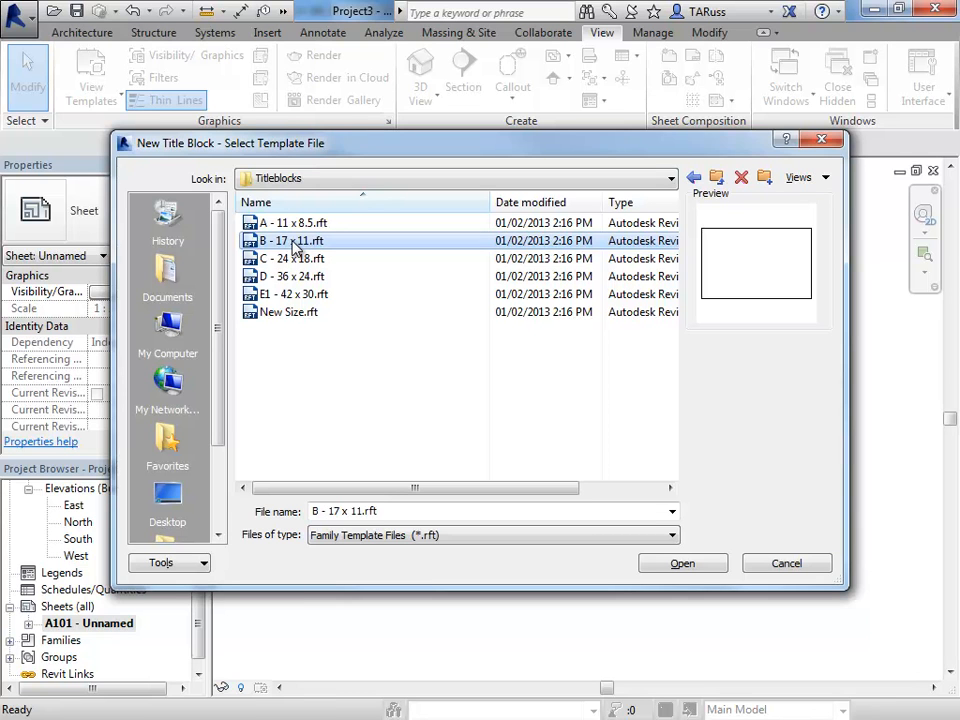
left_click(558, 181)
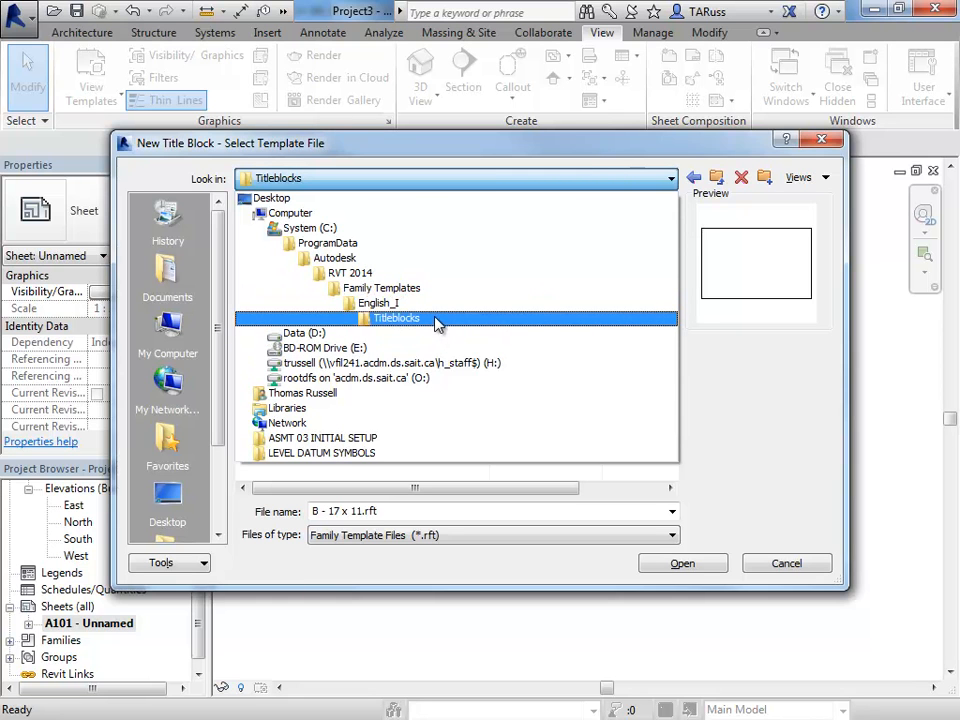
left_click(785, 566)
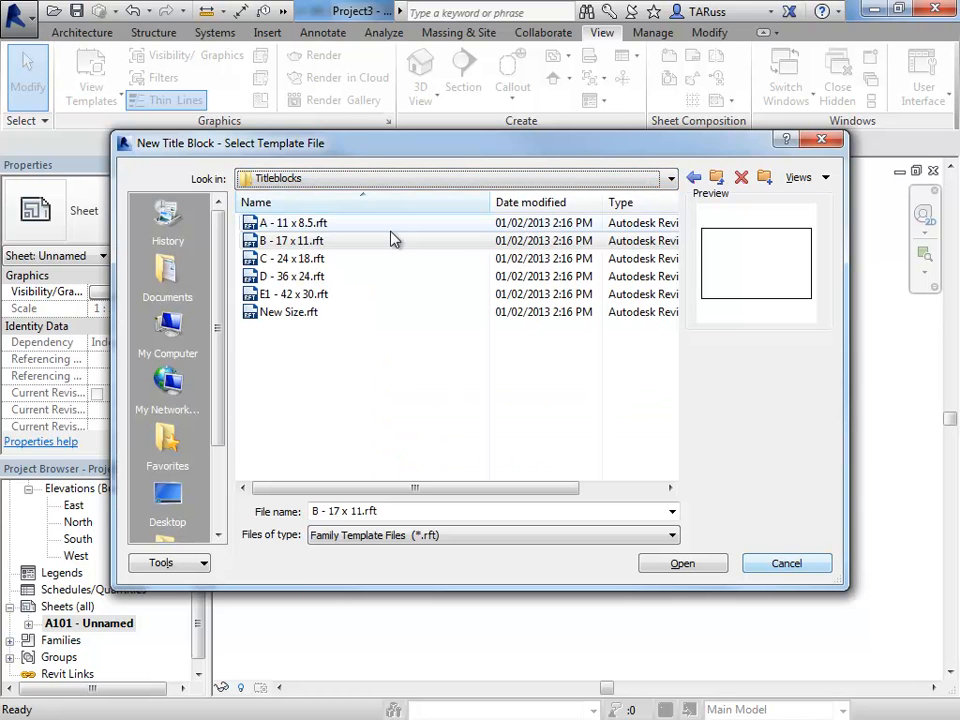
left_click(688, 564)
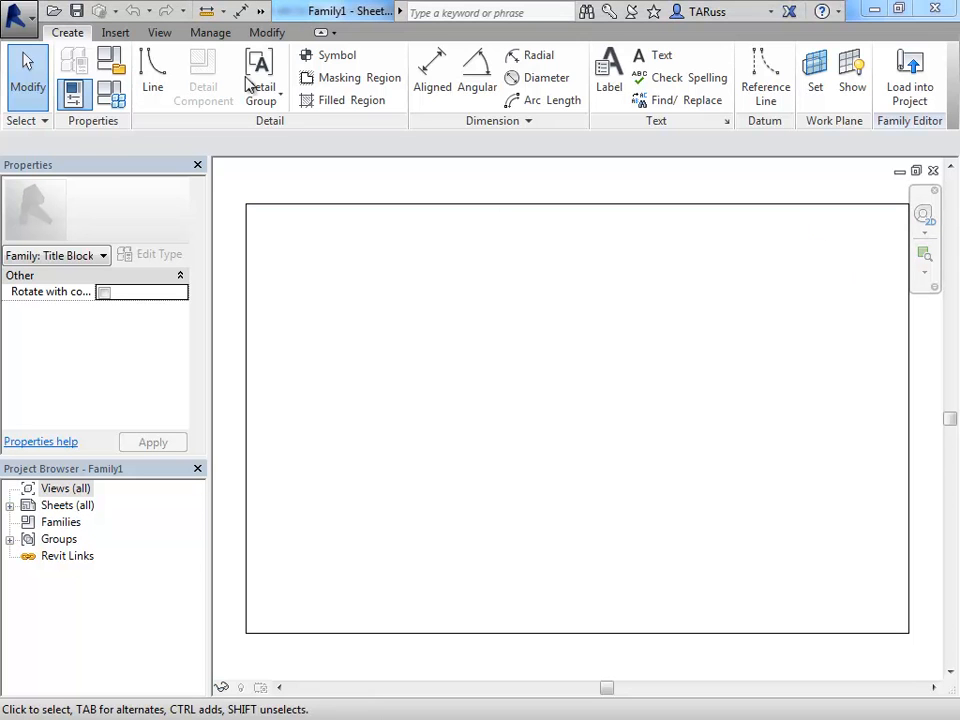
- Draw a 17" x 11" rectangle of Title Blocks lines over the sheet edge, from corner to opposite corner
left_click(154, 78)
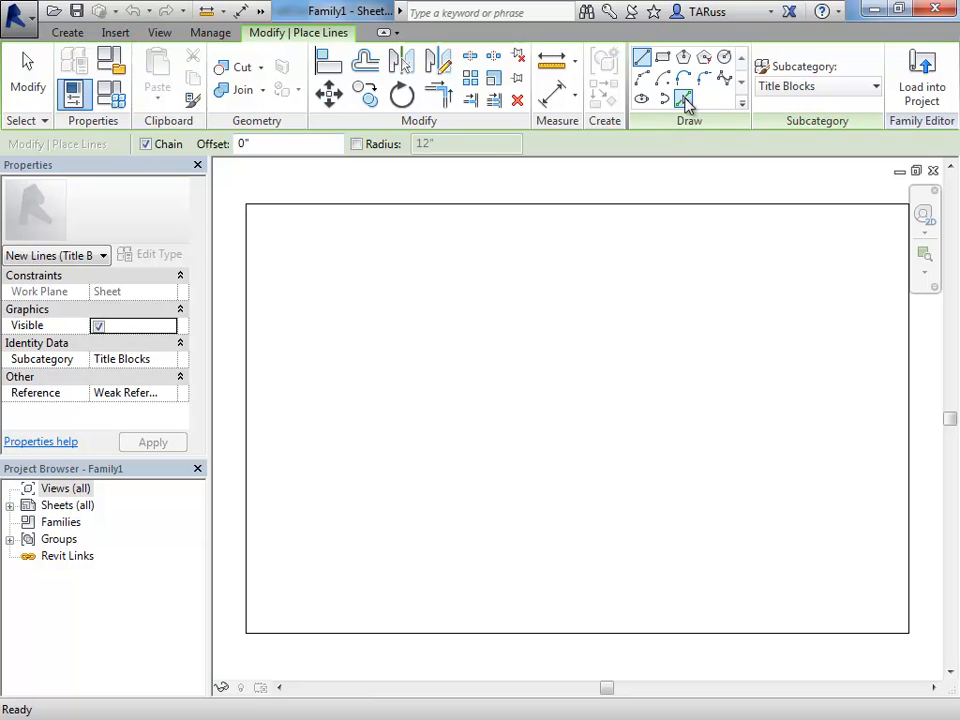
left_click(662, 57)
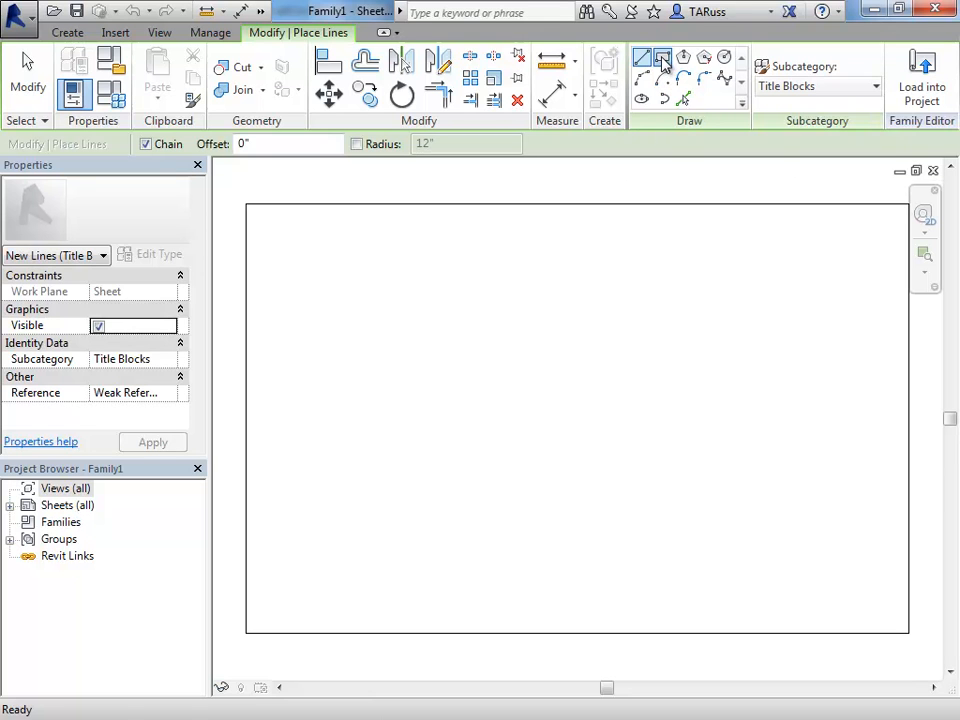
left_click(248, 206)
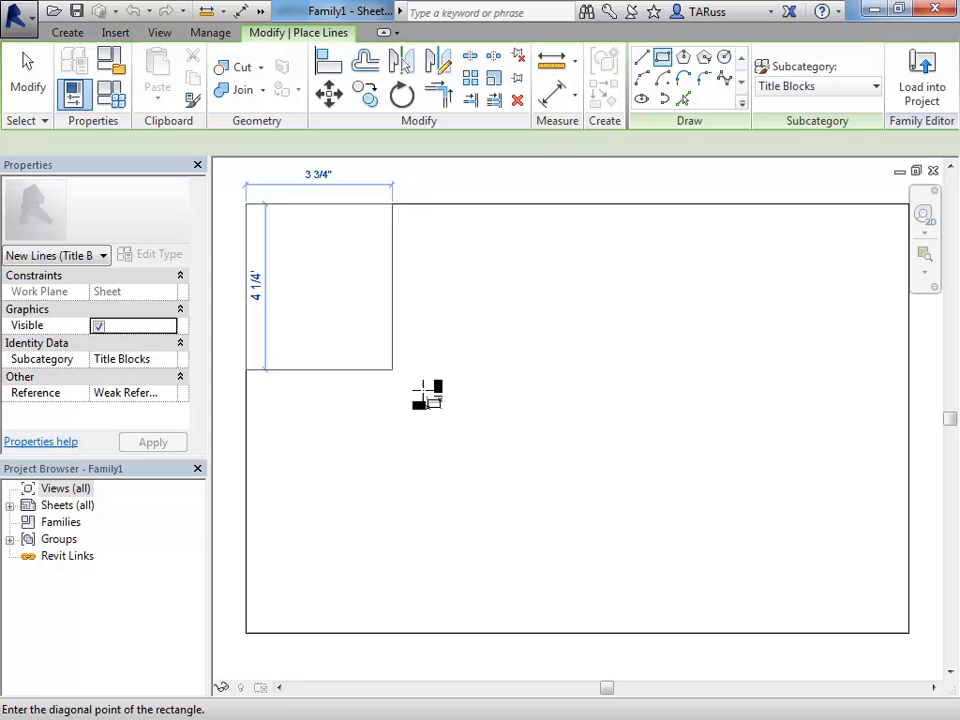
left_click(908, 632)
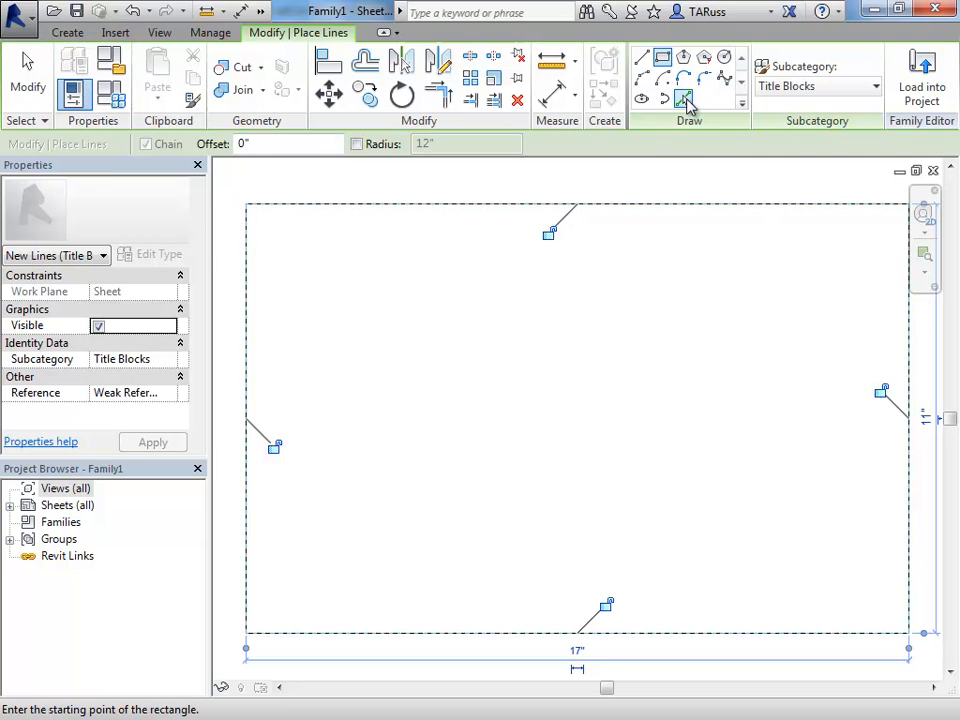
key("Escape")
- Add inner border lines with Pick Lines, offset .375" inward from all four sheet edges
left_click(685, 100)
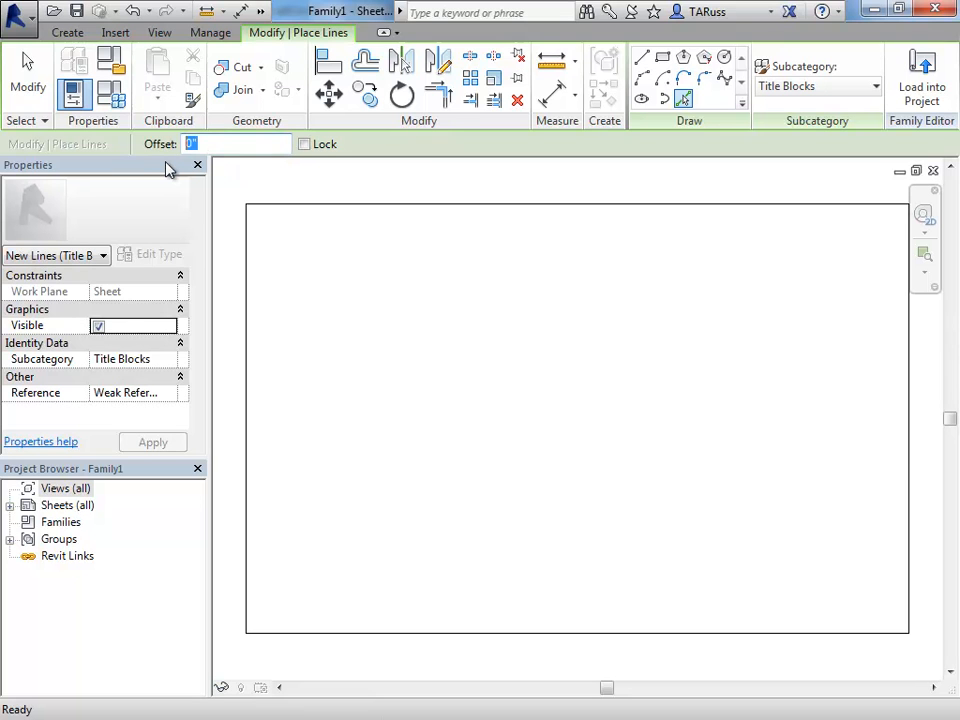
type(".375")
key("Return")
left_click(247, 269)
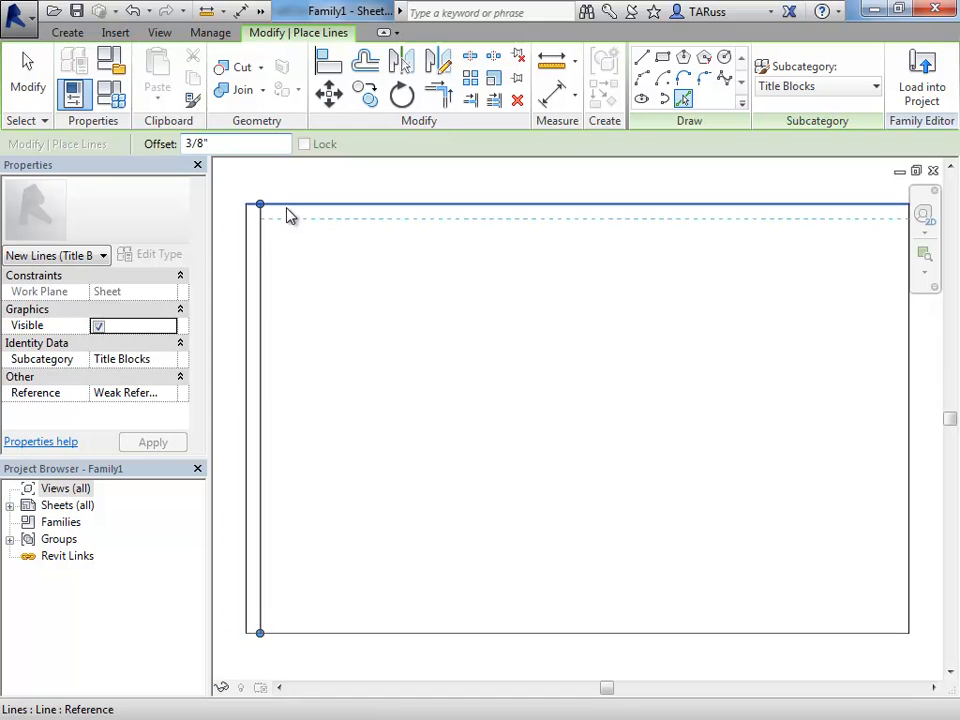
left_click(286, 205)
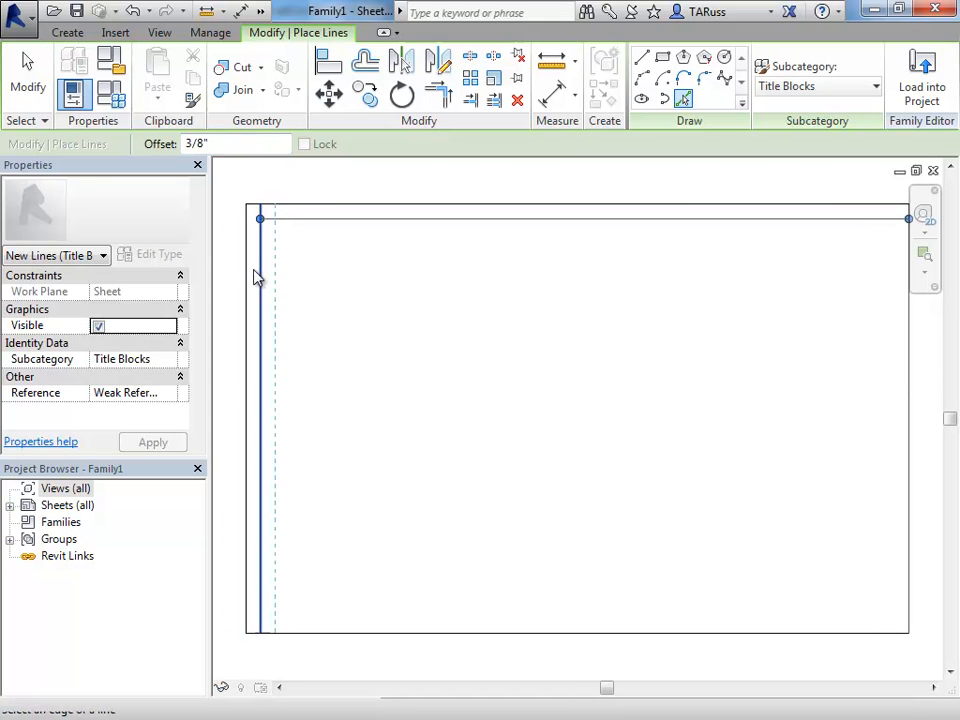
left_click(907, 390)
left_click(764, 639)
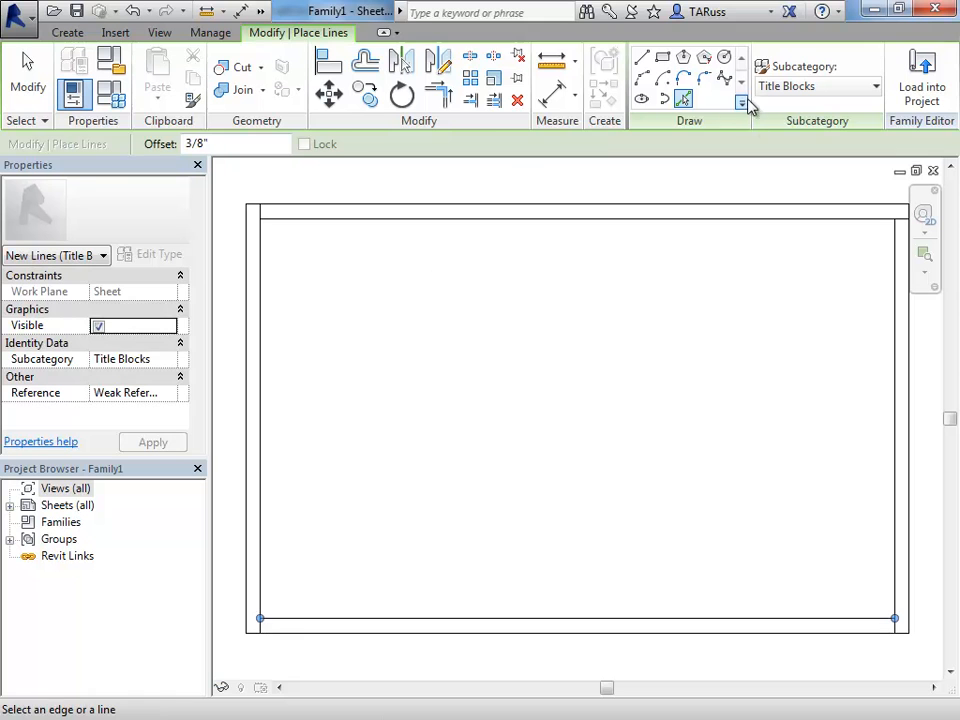
- Trim the overlapping inner border lines to clean corners with Trim/Extend to Corner
left_click(441, 97)
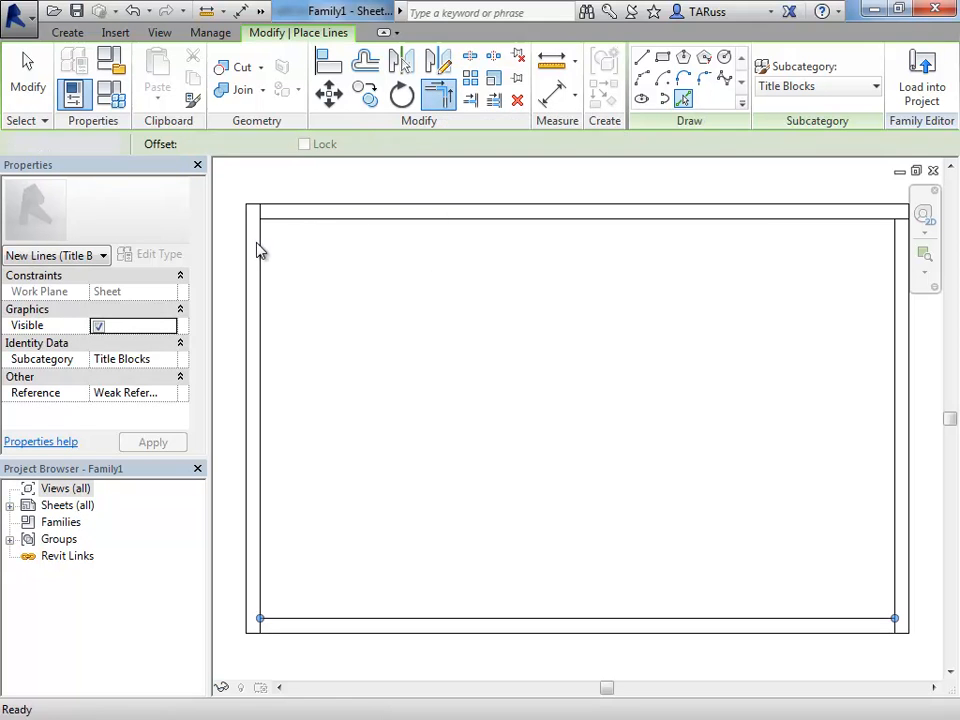
left_click(264, 606)
left_click(283, 621)
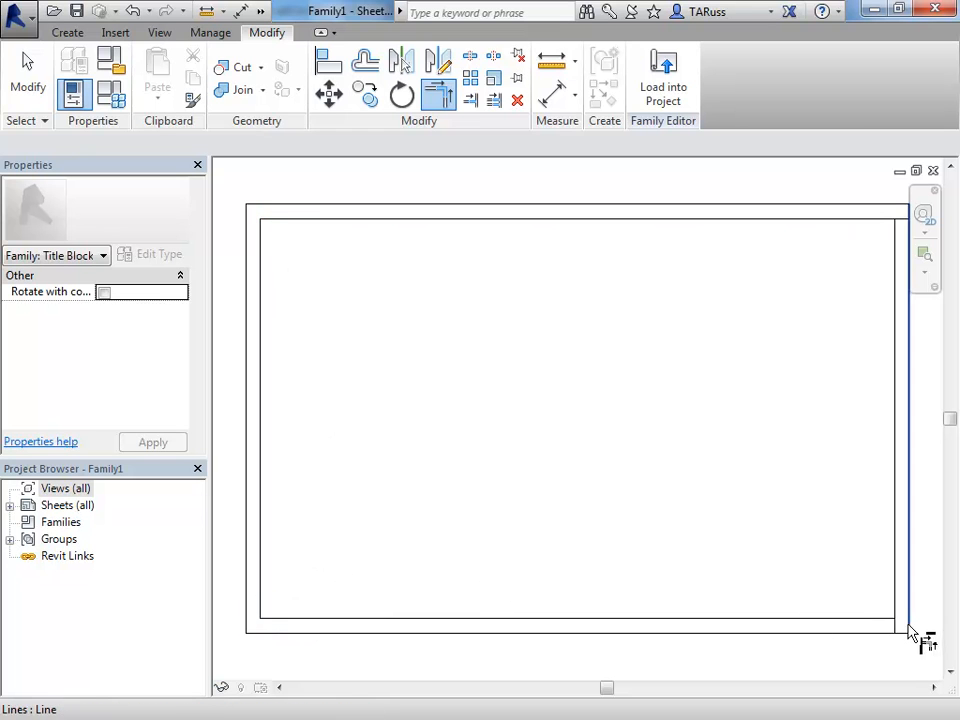
left_click(878, 618)
left_click(895, 600)
left_click(866, 224)
left_click(895, 251)
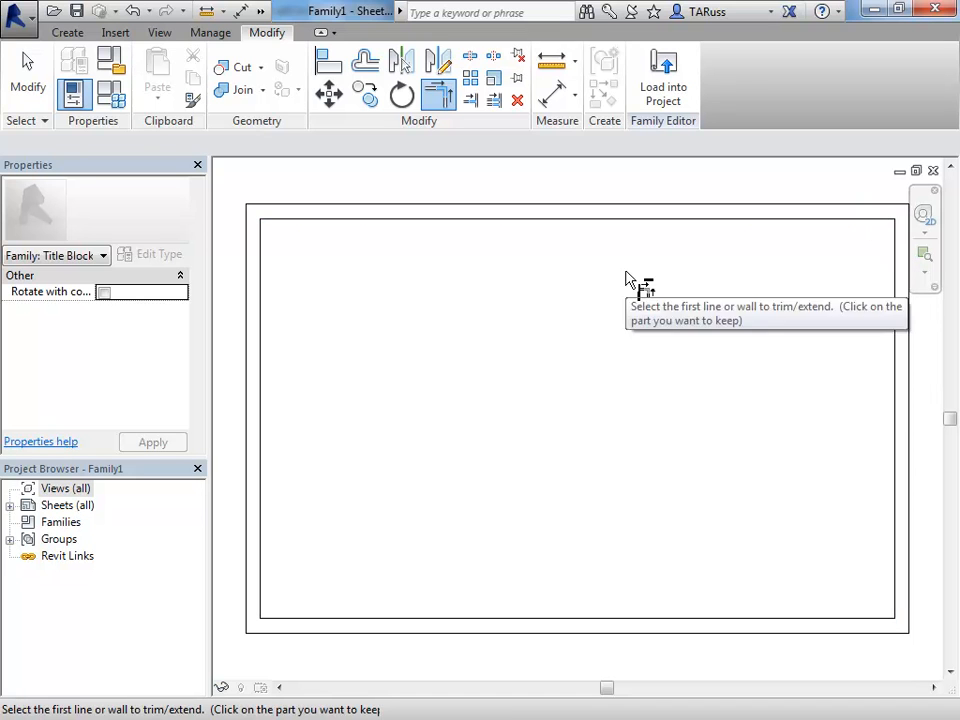
left_click(48, 65)
left_click_drag(223, 194, 842, 249)
scroll(632, 304, "down", 3)
left_click(821, 246)
left_click_drag(806, 213, 877, 601)
left_click(861, 587)
left_click_drag(346, 198, 382, 552)
left_click(382, 555)
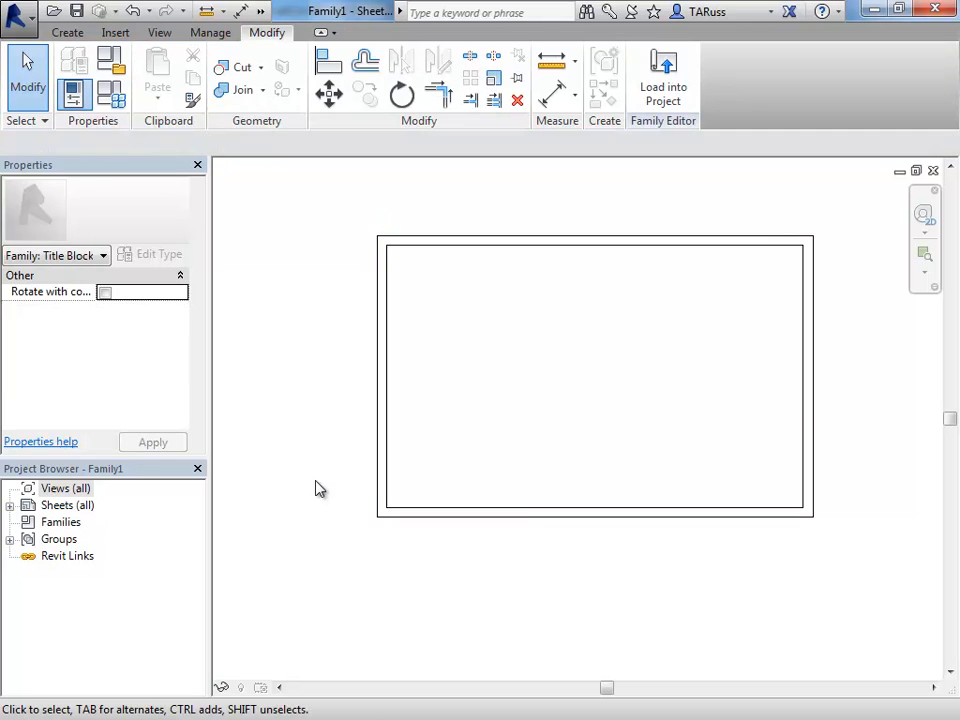
left_click_drag(334, 511, 863, 573)
left_click(862, 573)
- Round the inner border's upper-left corner with a Fillet Arc of about 1/2" radius
scroll(605, 444, "up", 2)
middle_click_drag(621, 441, 594, 503)
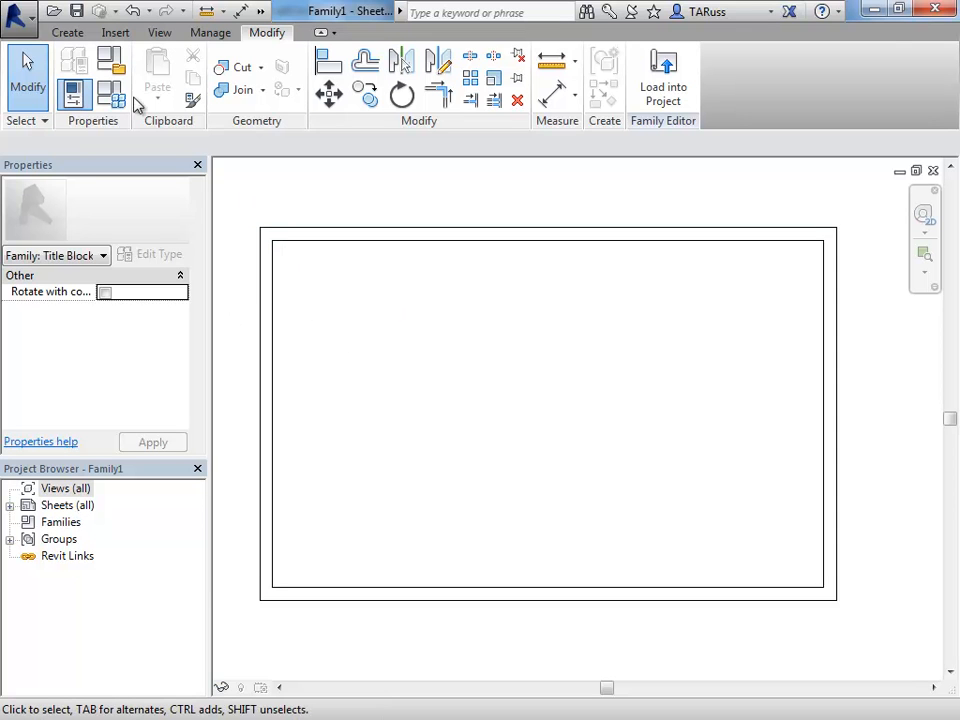
left_click(68, 33)
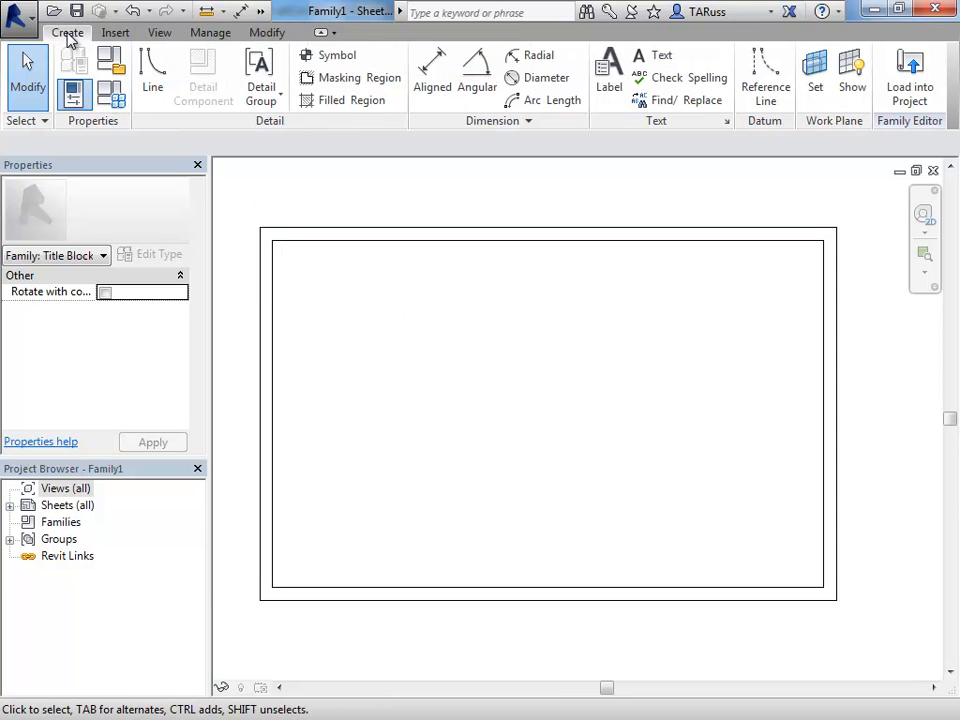
left_click(152, 76)
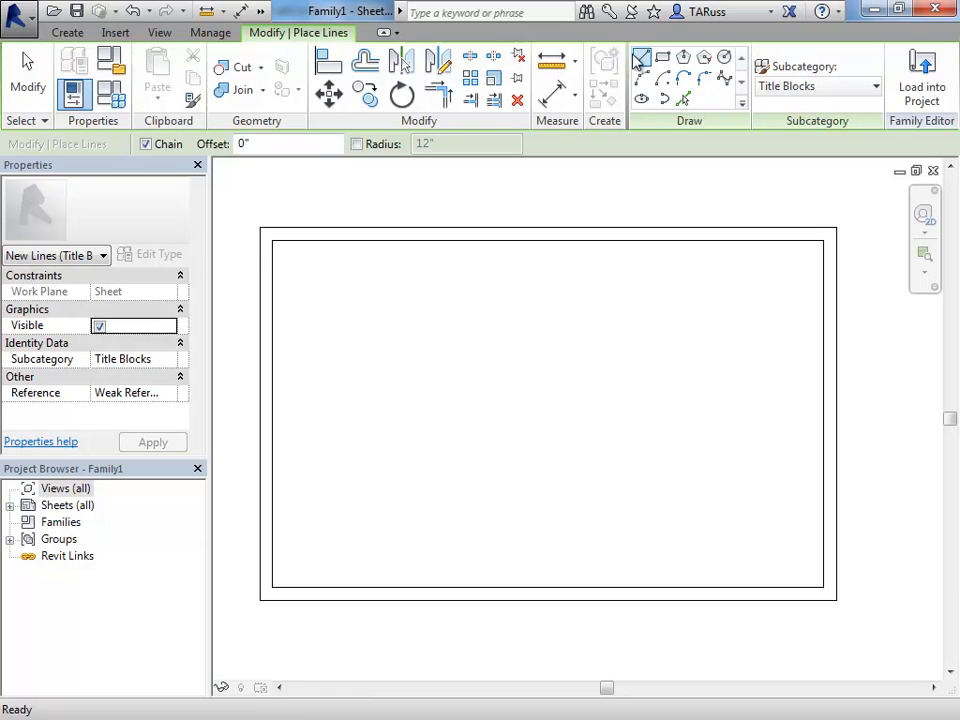
left_click(704, 84)
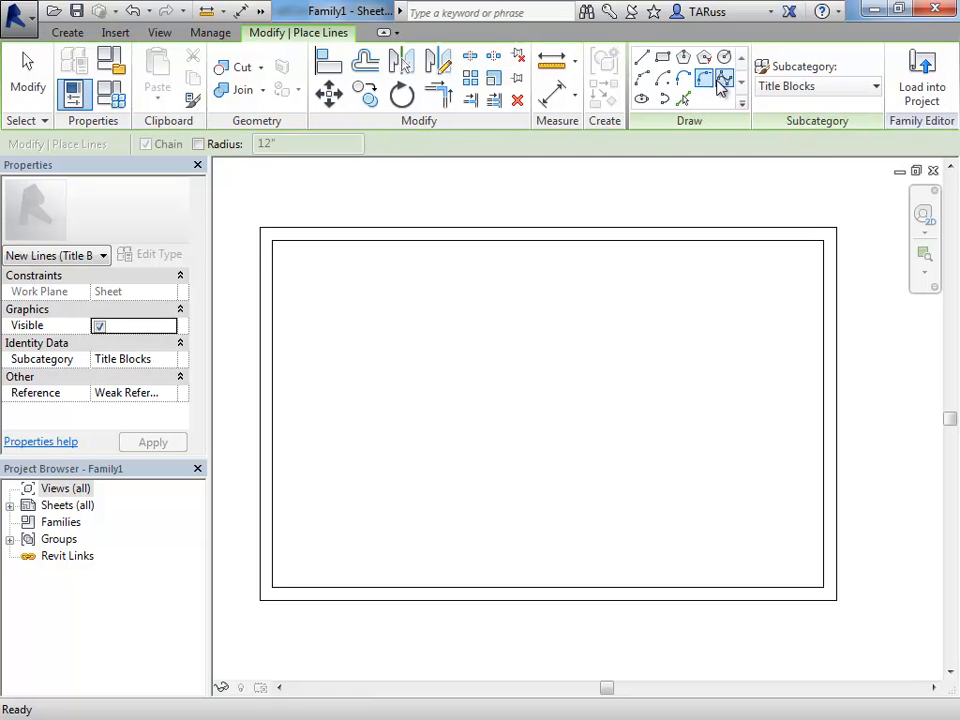
middle_click_drag(345, 223, 510, 240)
scroll(443, 261, "up", 4)
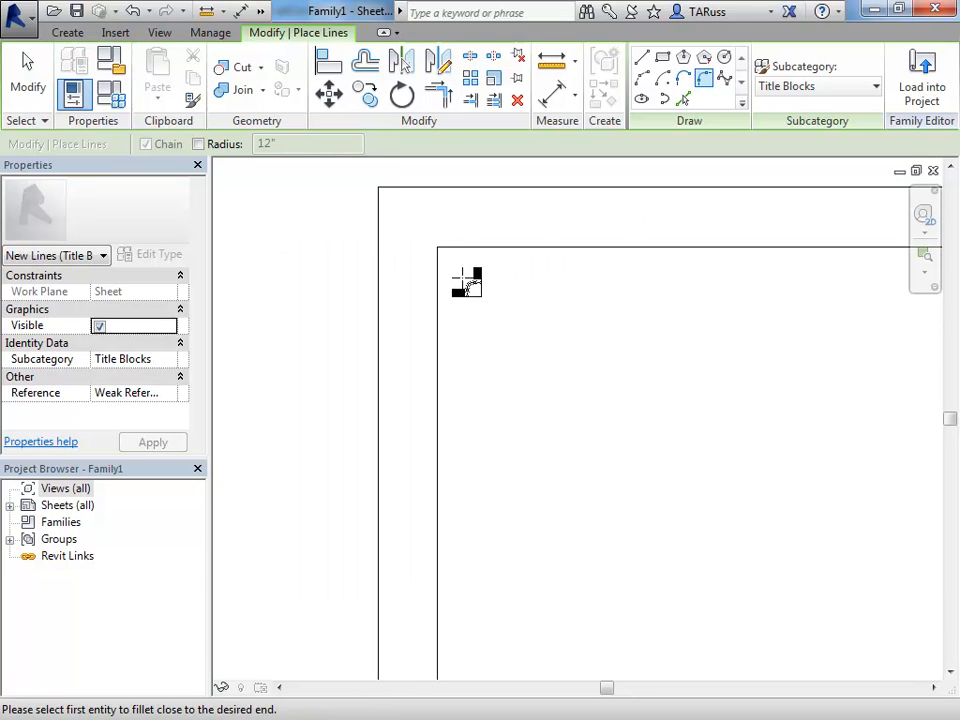
left_click(440, 289)
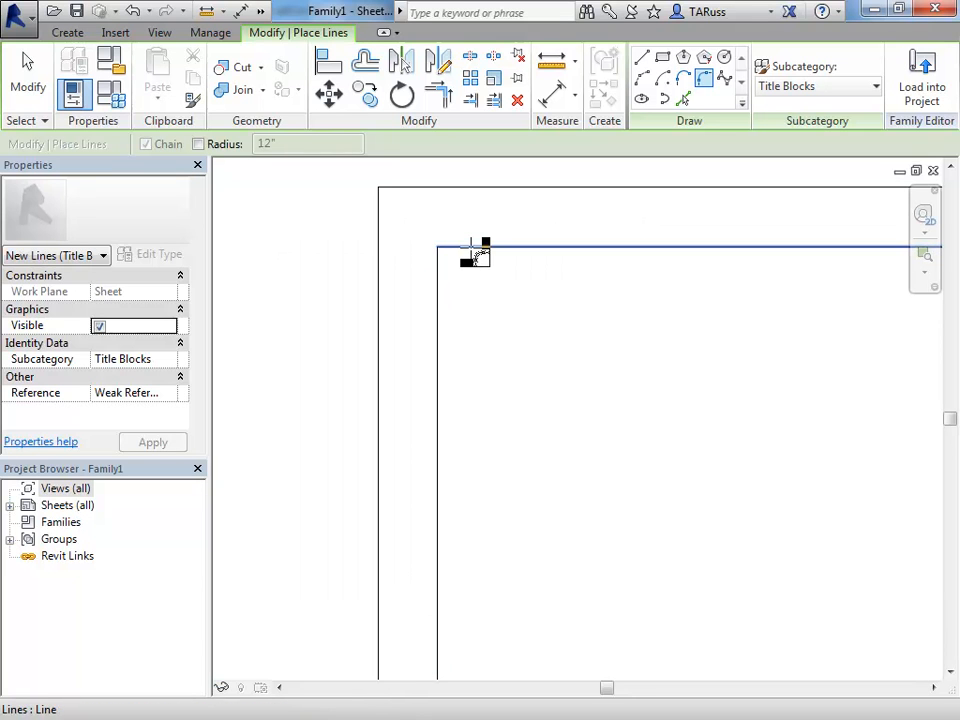
left_click(474, 248)
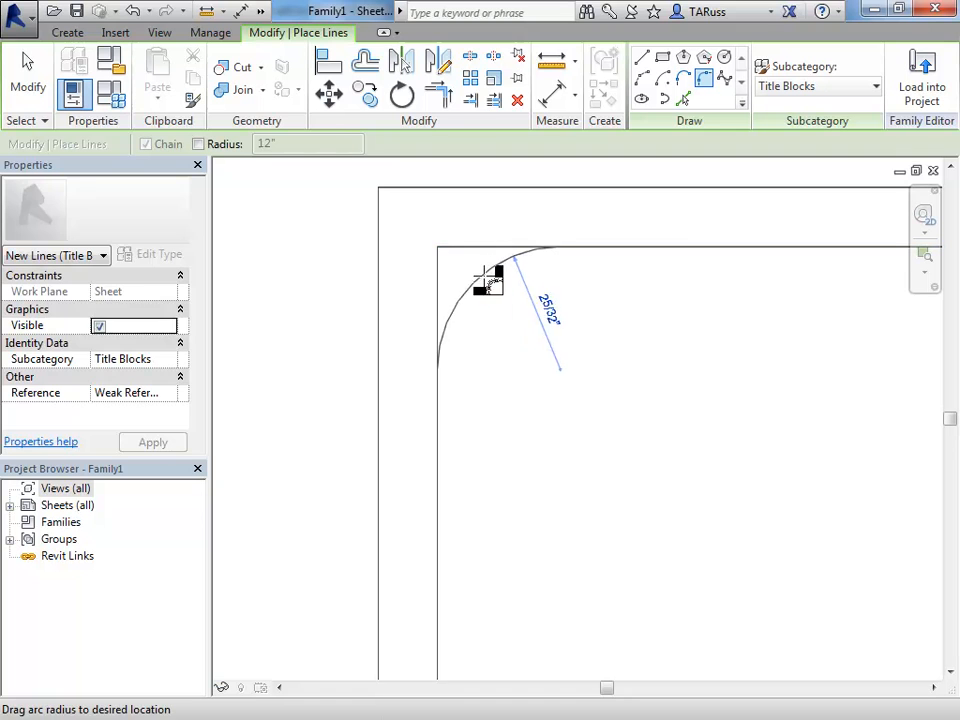
scroll(472, 278, "up", 1)
scroll(470, 278, "up", 1)
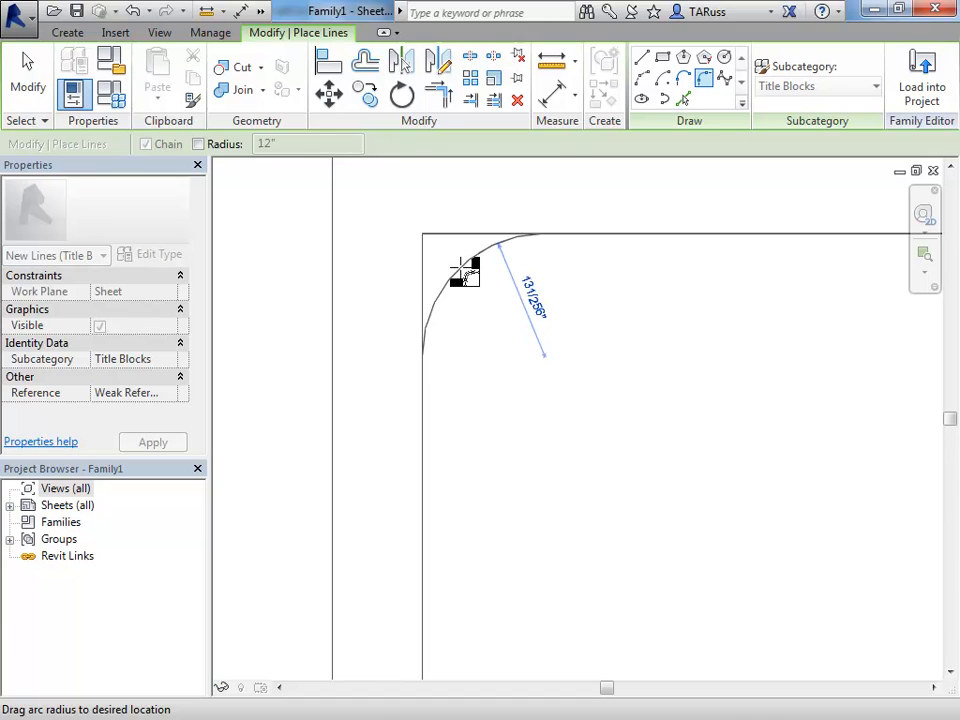
left_click(465, 271)
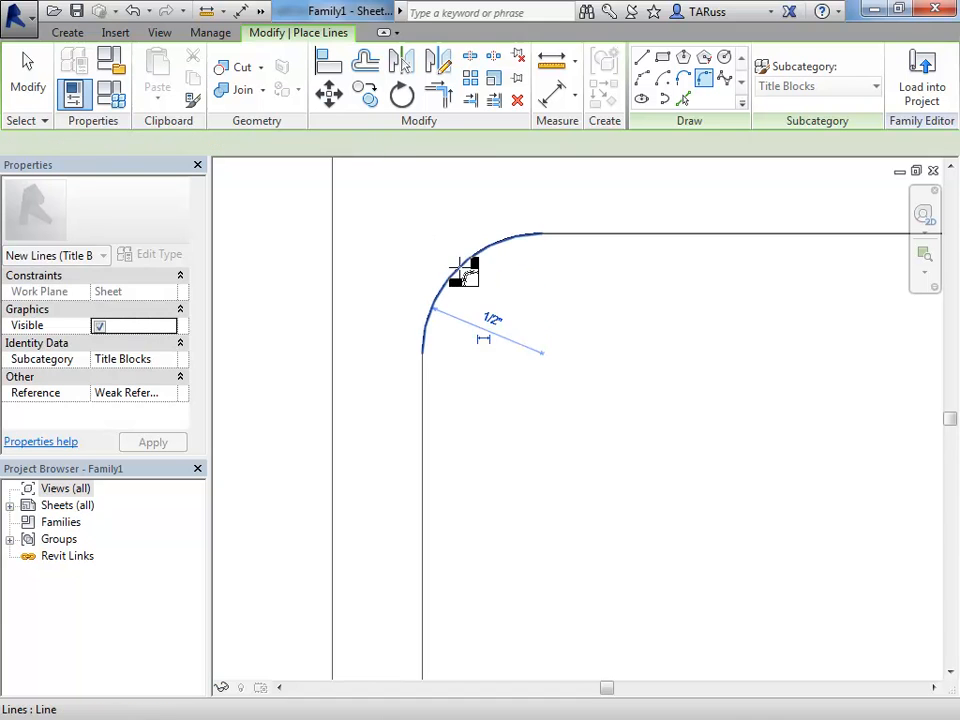
- Set the upper-left fillet arc's radius to .375"
left_click(492, 320)
type(".375")
key("Return")
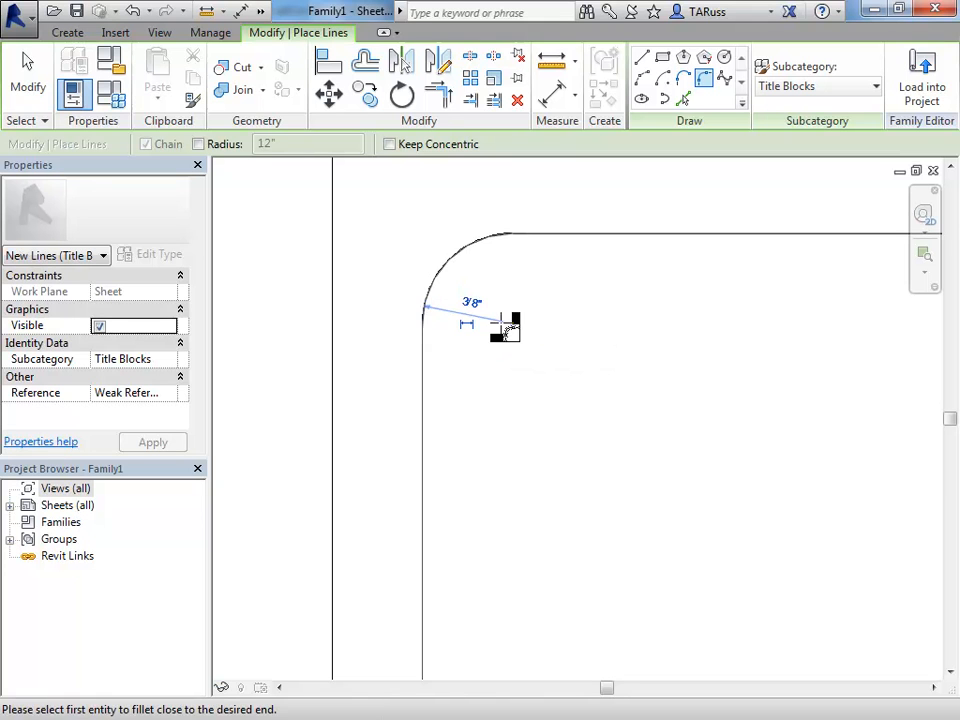
- Fillet the inner border's lower-left corner and set the arc radius to .375"
scroll(426, 242, "down", 5)
middle_click_drag(456, 268, 495, 262)
scroll(425, 460, "up", 4)
left_click(444, 568)
left_click(452, 588)
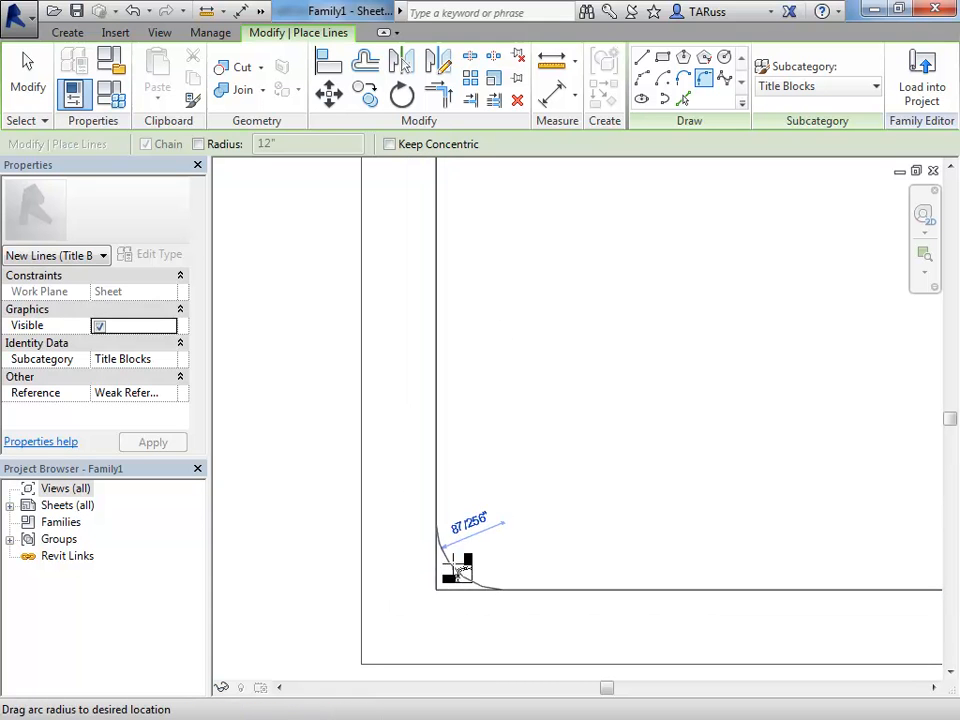
left_click(465, 562)
left_click(468, 522)
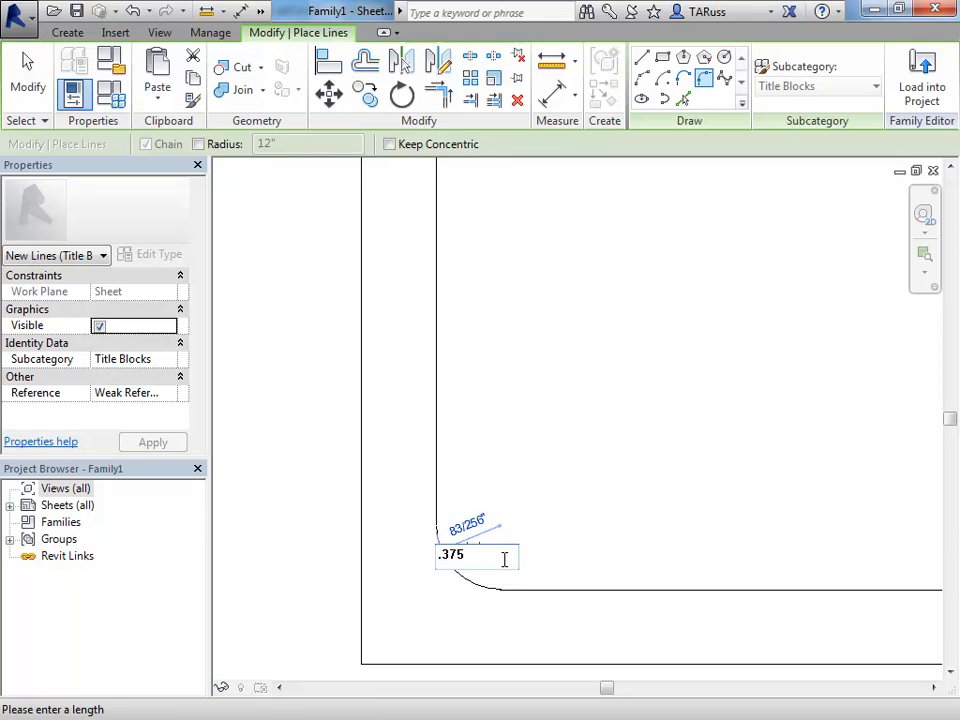
type(".375")
key("Return")
- Fillet the inner border's upper-right corner and set the arc radius to .375"
scroll(420, 519, "down", 4)
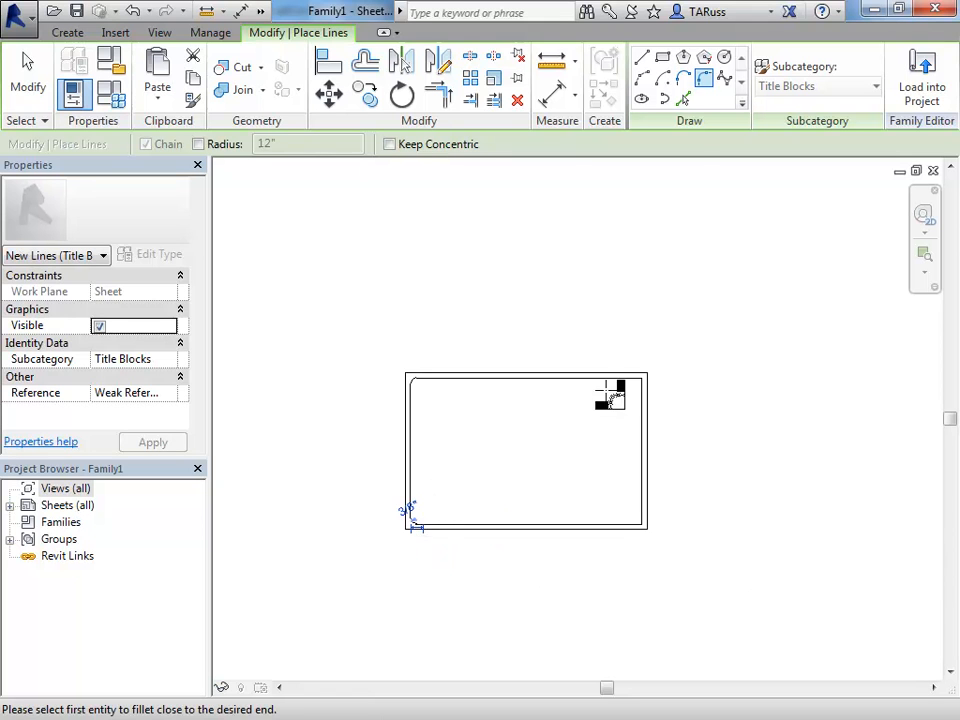
scroll(610, 395, "up", 4)
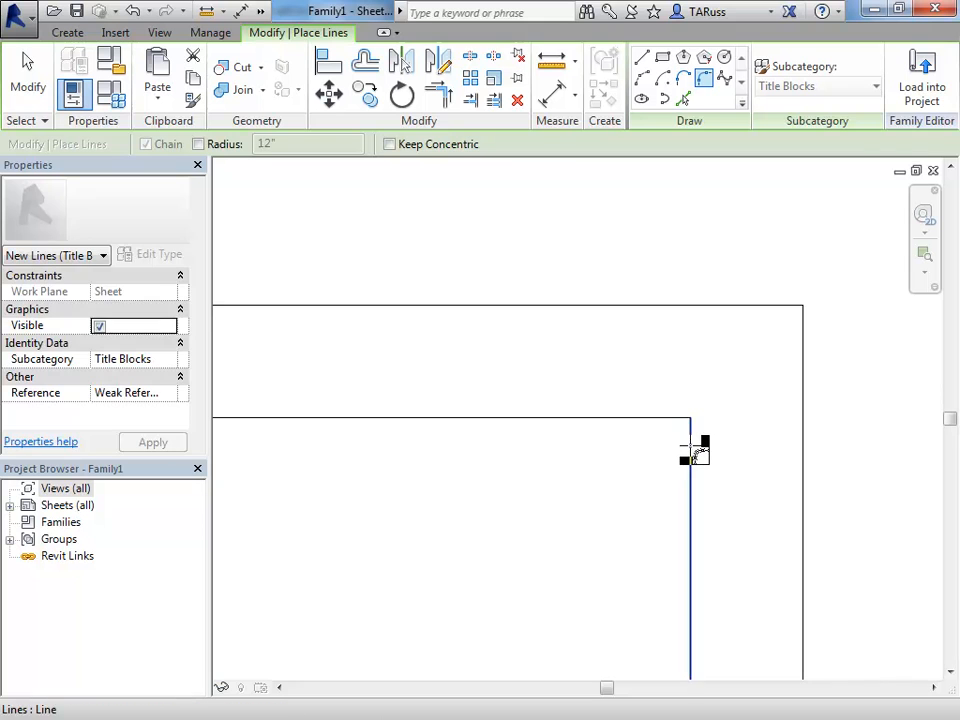
left_click(690, 446)
left_click(673, 438)
left_click(658, 455)
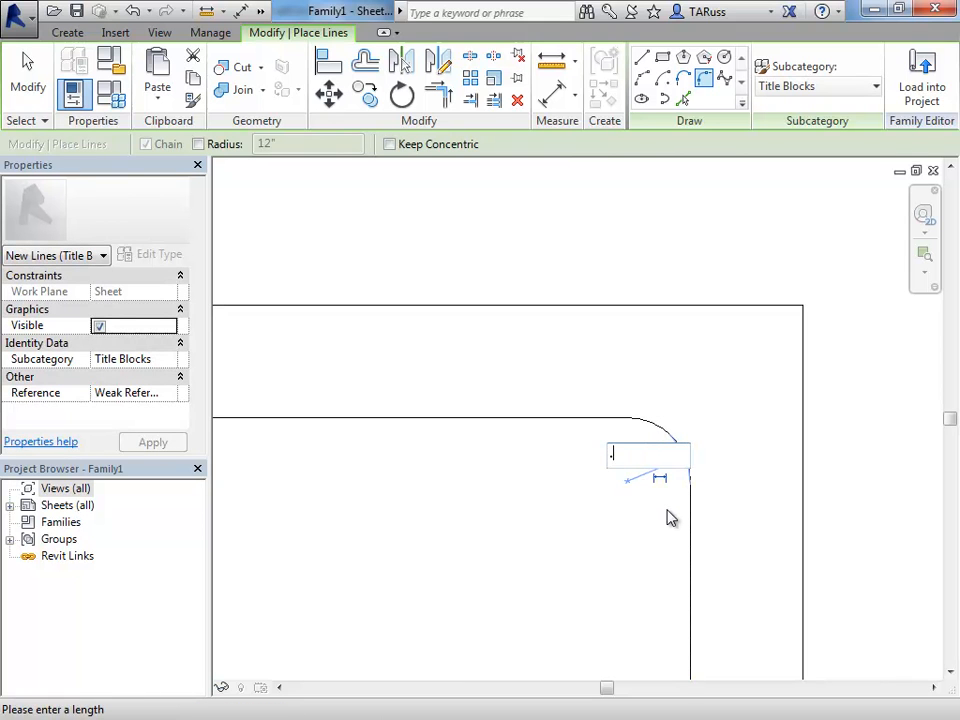
type(".375")
key("Return")
- Fillet the inner border's lower-right corner and set the arc radius to .375", matching the other corners
middle_click_drag(677, 510, 608, 235)
scroll(604, 230, "down", 4)
middle_click_drag(636, 510, 646, 330)
mouse_move(645, 540)
middle_mouse_down()
mouse_move(676, 370)
mouse_move(673, 465)
middle_mouse_up()
left_click(672, 493)
left_click(679, 476)
left_click(647, 460)
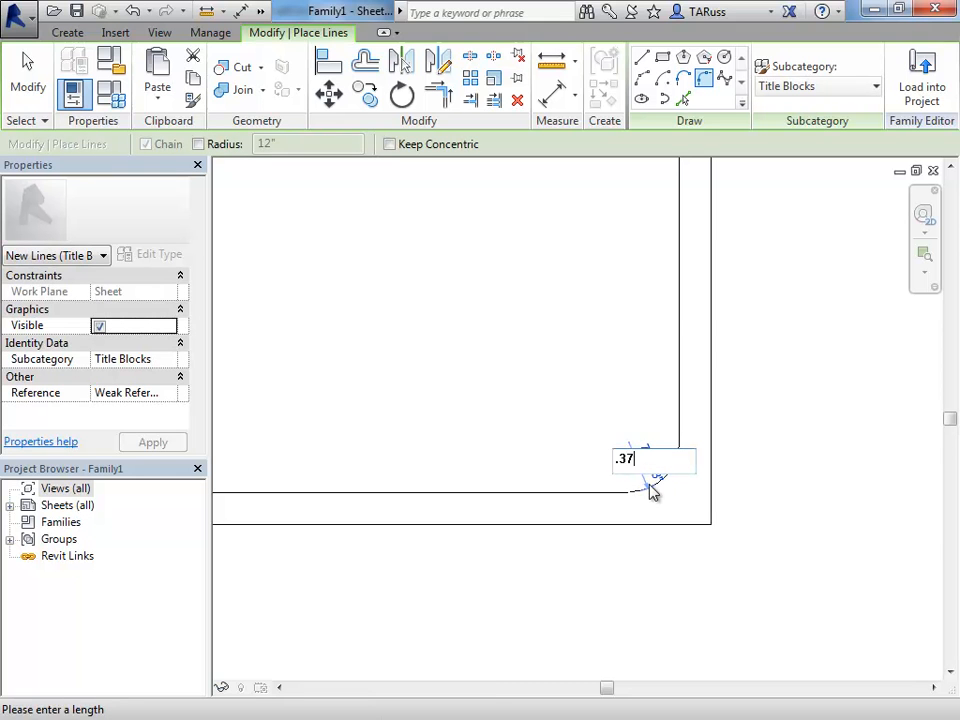
key("Return")
- Examine the title strip's vertical lines and its uppermost cells along the right end of the sheet
scroll(660, 467, "down", 4)
middle_click_drag(561, 392, 651, 474)
scroll(630, 488, "up", 2)
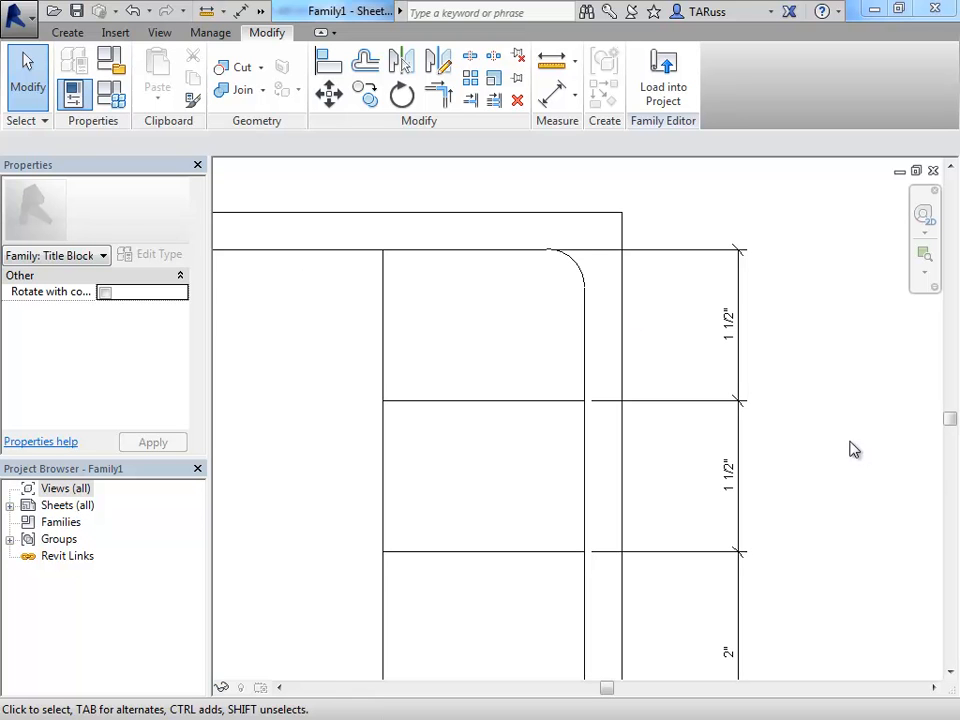
scroll(495, 289, "down", 5)
middle_click_drag(425, 400, 640, 427)
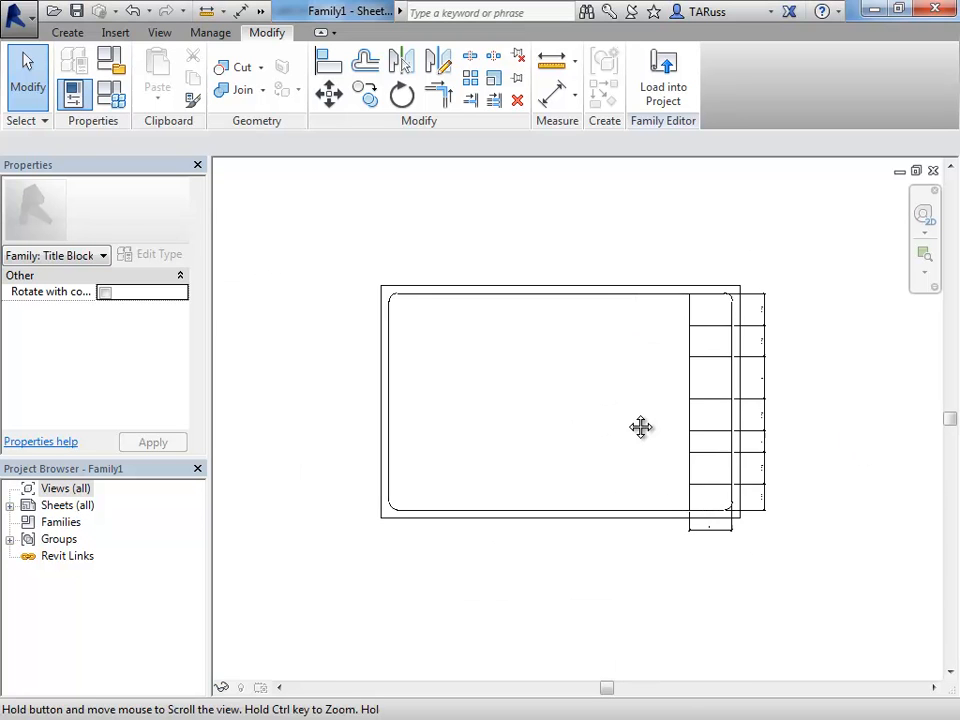
scroll(660, 453, "up", 2)
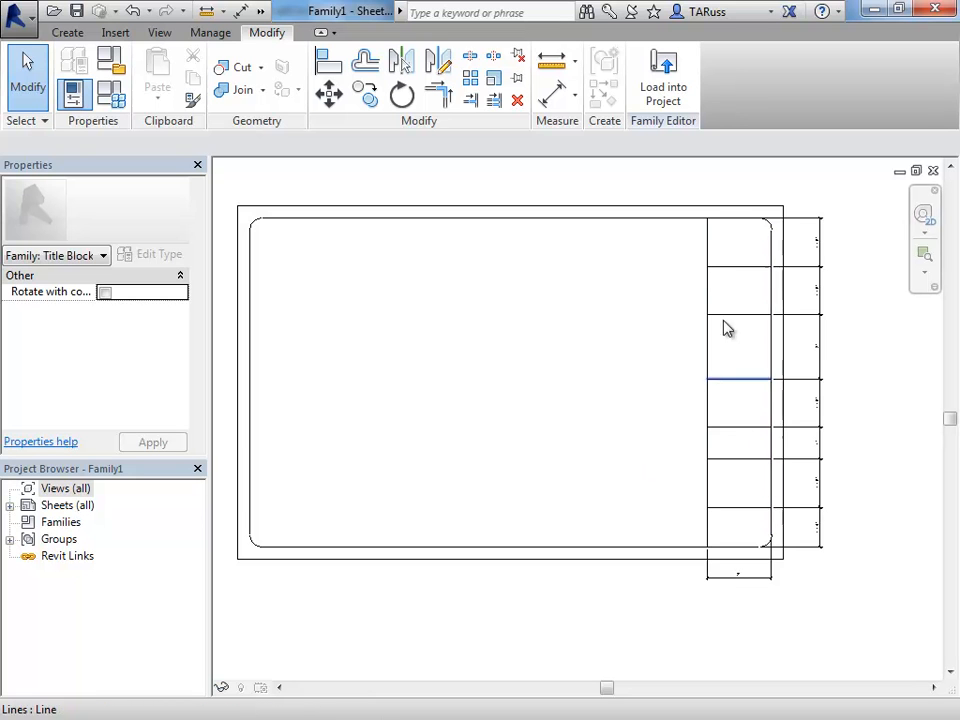
scroll(810, 245, "up", 4)
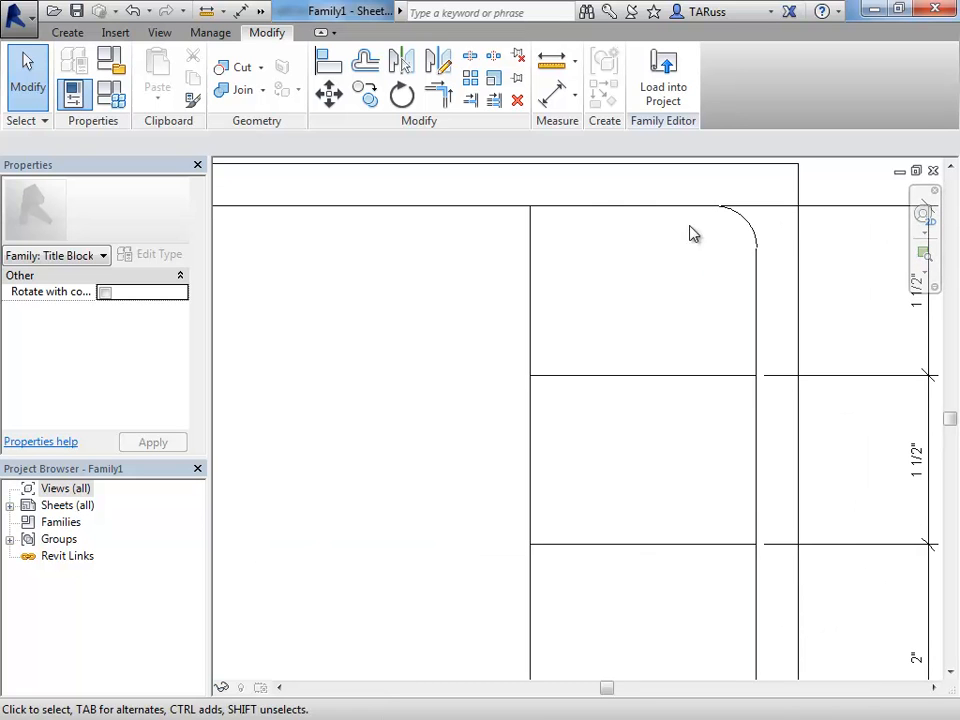
scroll(613, 257, "down", 1)
middle_click_drag(686, 283, 681, 358)
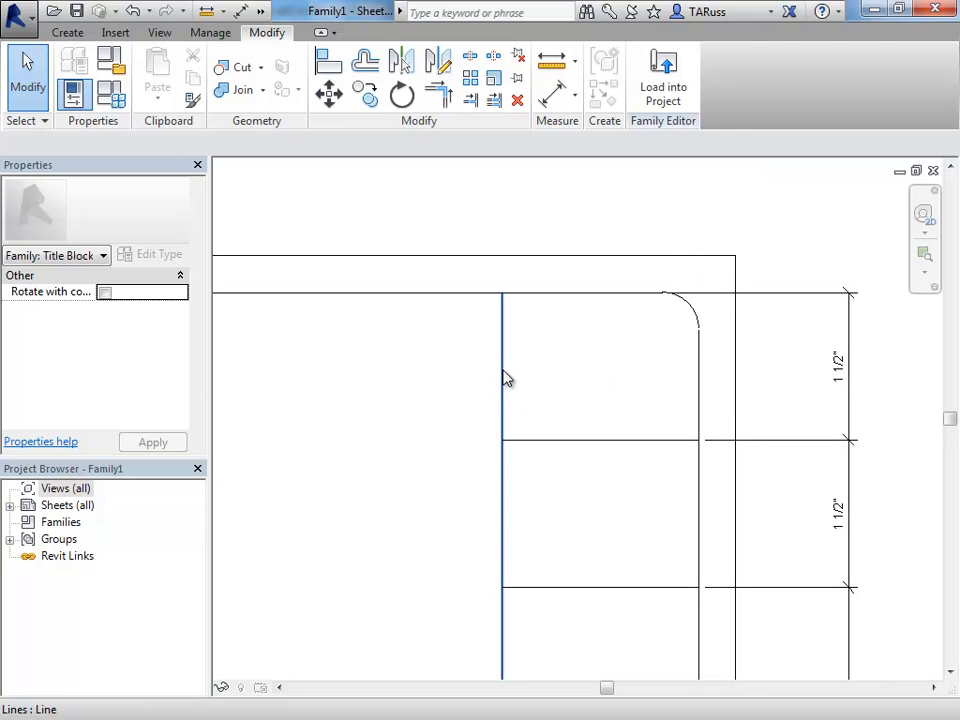
left_click(697, 388)
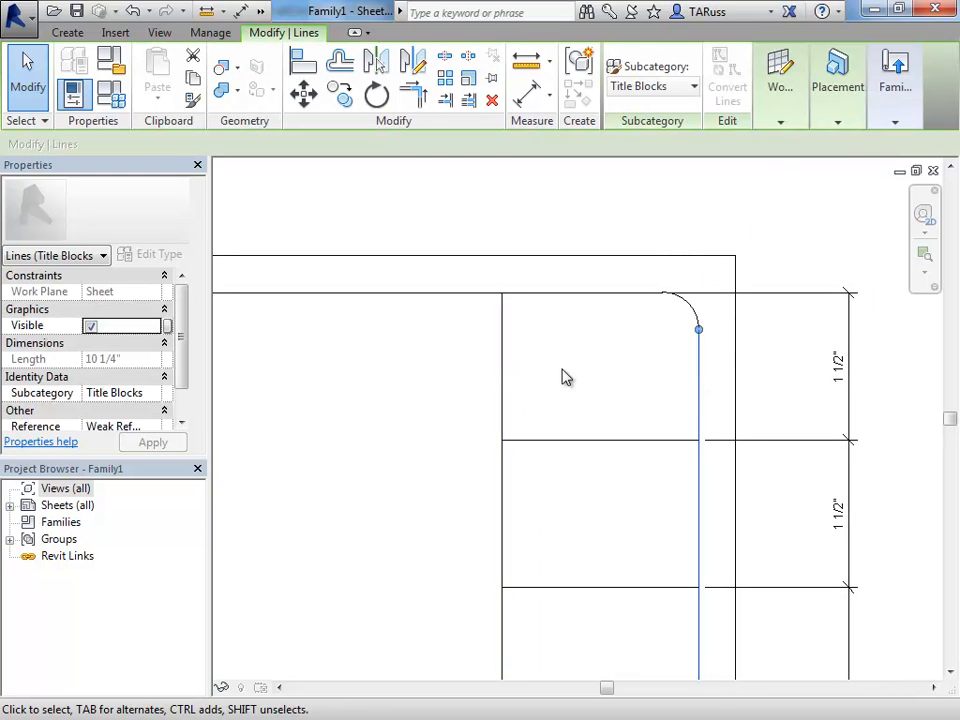
scroll(539, 305, "down", 3)
left_click(705, 335)
scroll(558, 333, "up", 3)
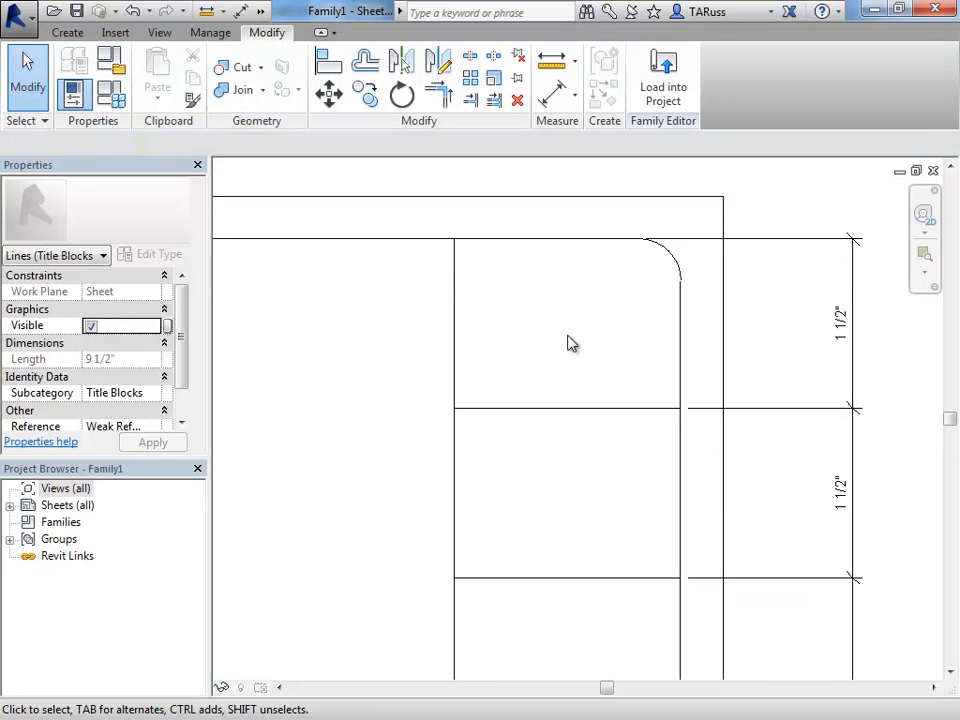
middle_click_drag(720, 345, 684, 348)
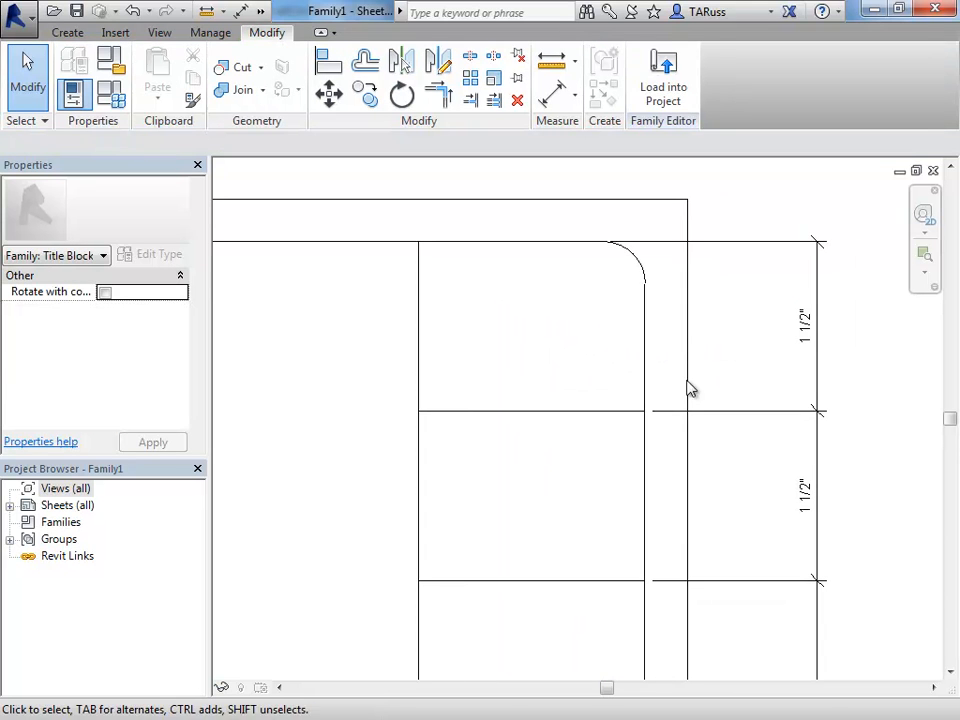
- Review the dimensioned cell heights down the title strip to the sheet's lower-right corner
middle_click_drag(674, 545, 673, 459)
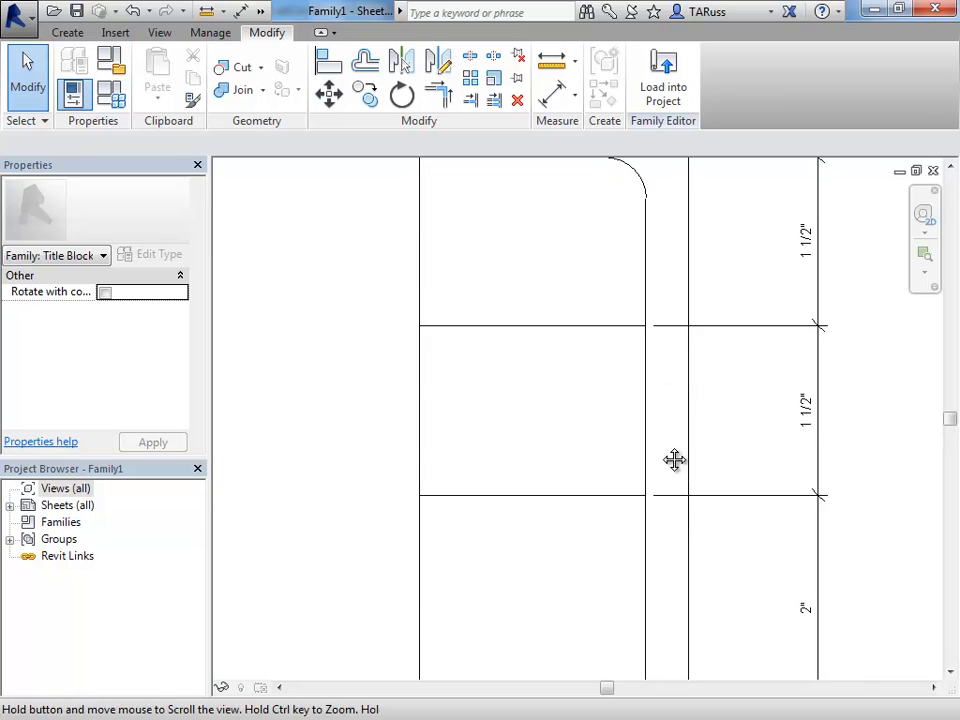
scroll(677, 437, "up", 1)
middle_click_drag(650, 606, 640, 347)
middle_click_drag(524, 360, 575, 298)
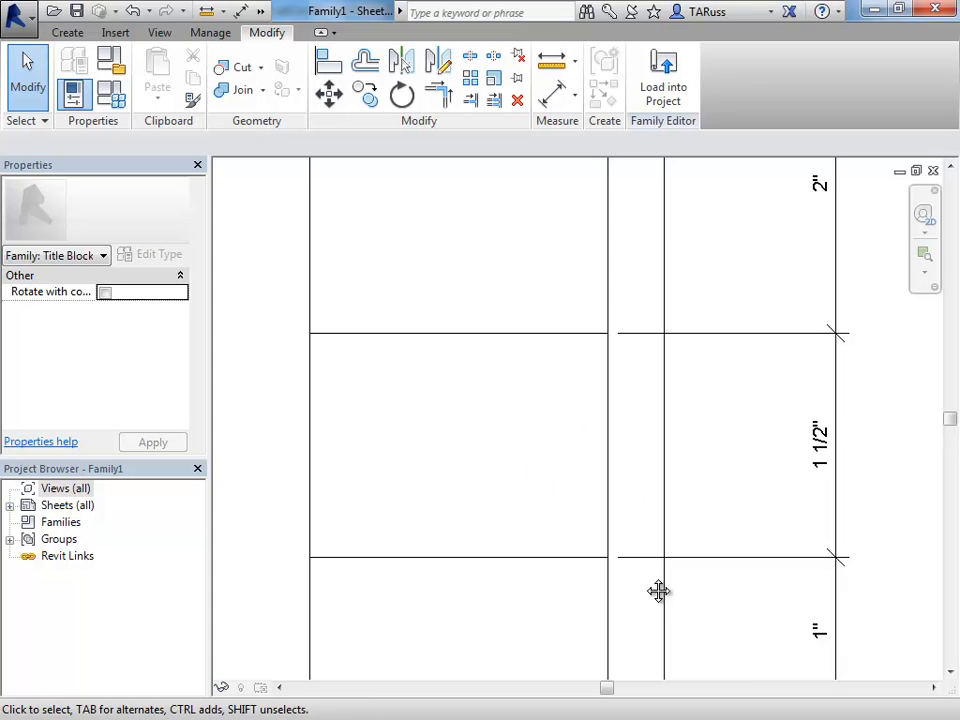
middle_click_drag(658, 591, 673, 377)
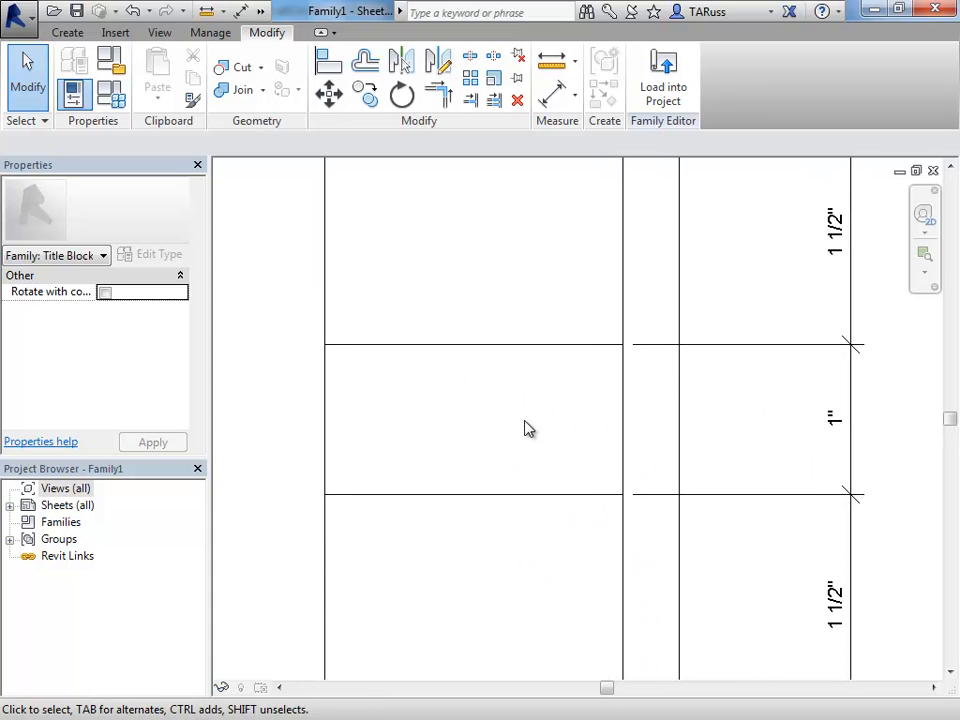
middle_click_drag(645, 558, 669, 384)
scroll(670, 390, "down", 1)
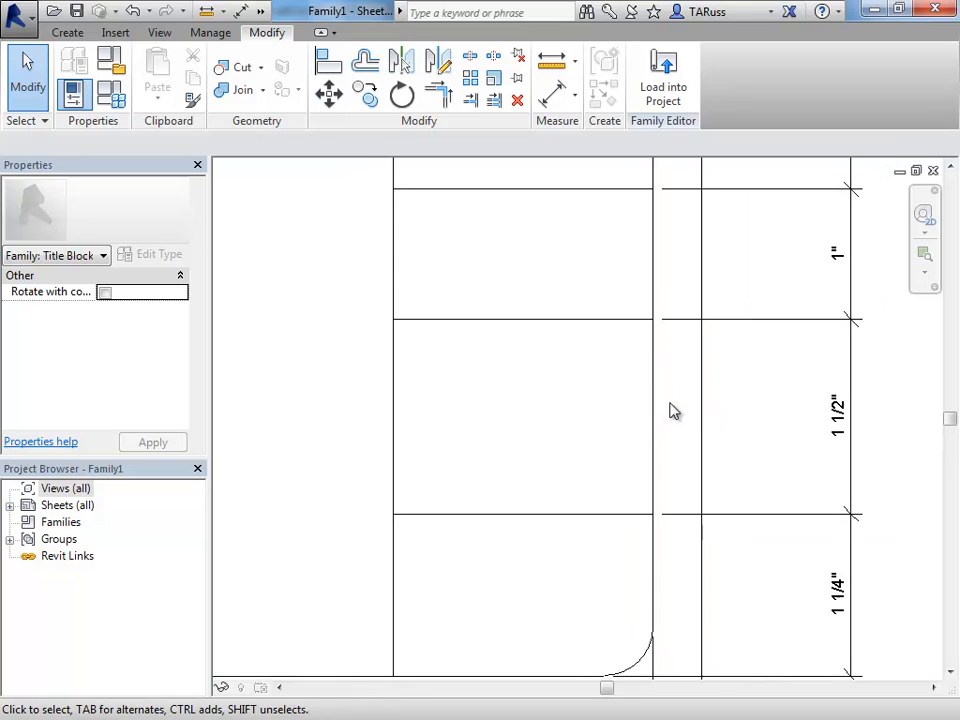
middle_click_drag(775, 472, 749, 474)
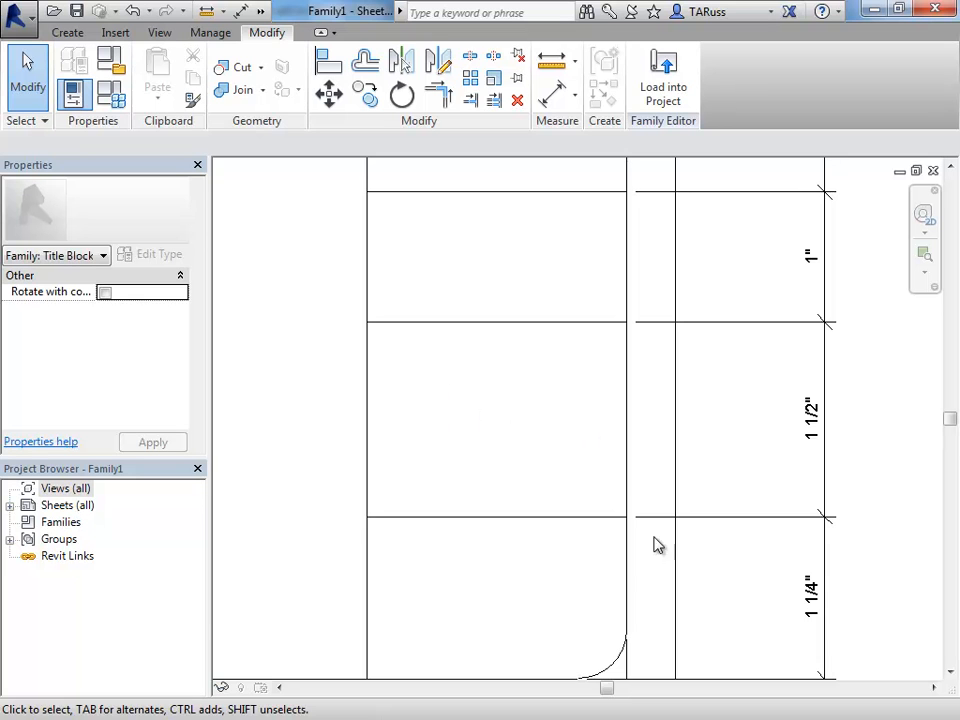
middle_click_drag(658, 545, 767, 529)
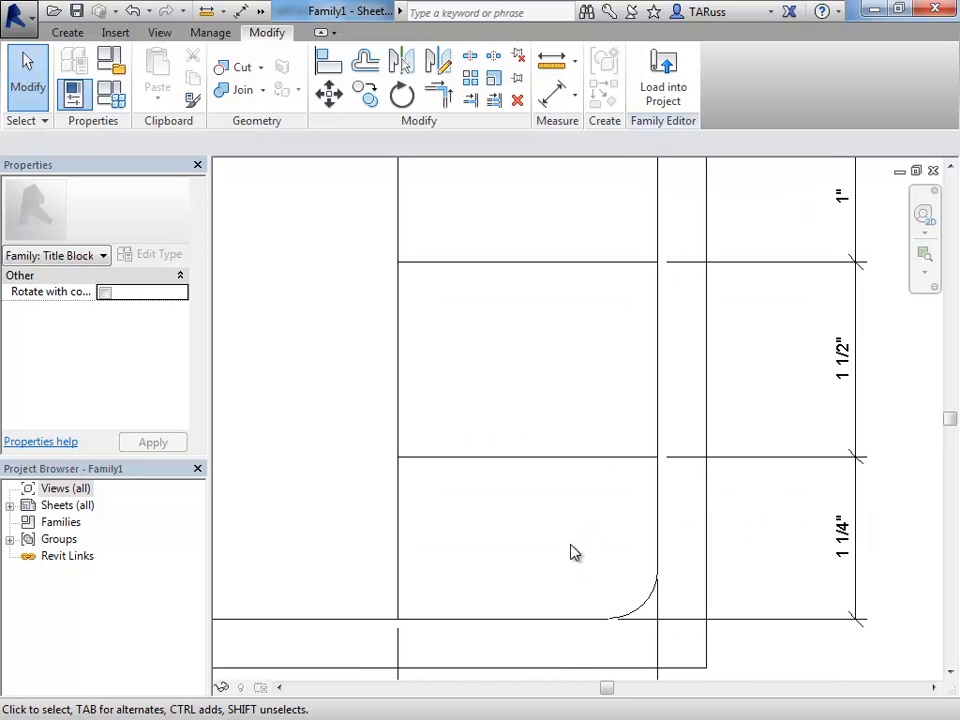
- Delete the dimensions beside and below the title strip, keeping the border and cell lines
scroll(656, 571, "down", 3)
middle_click_drag(684, 502, 633, 575)
scroll(633, 575, "down", 6)
left_click_drag(733, 213, 489, 677)
key("Delete")
key("Delete")
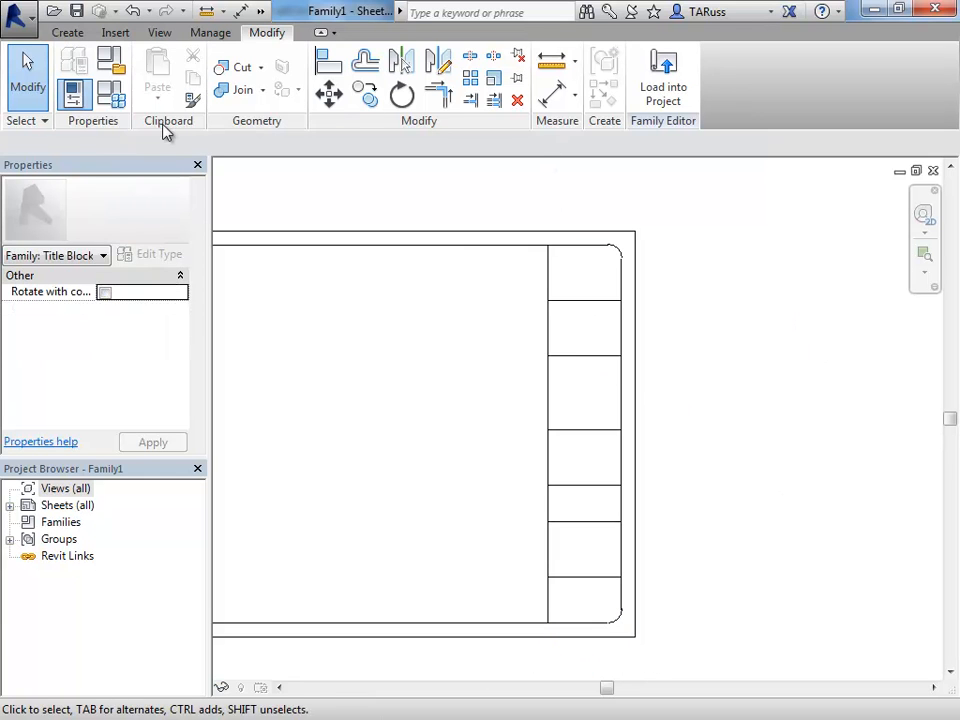
- Place the text LOGO in the upper-left corner of the title strip's uppermost cell
left_click(64, 34)
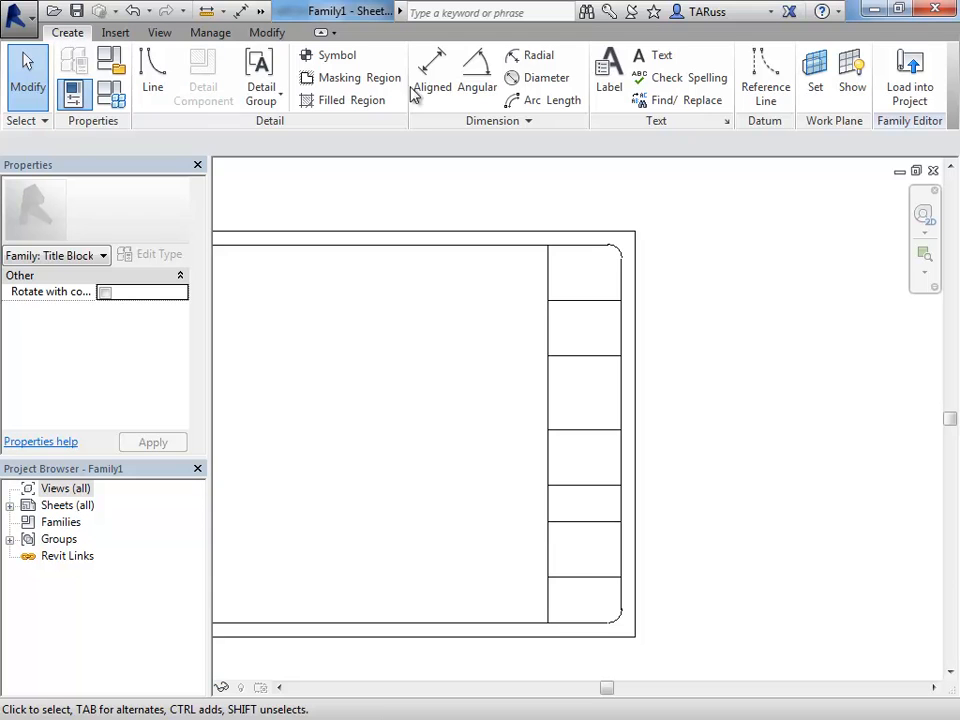
left_click(661, 62)
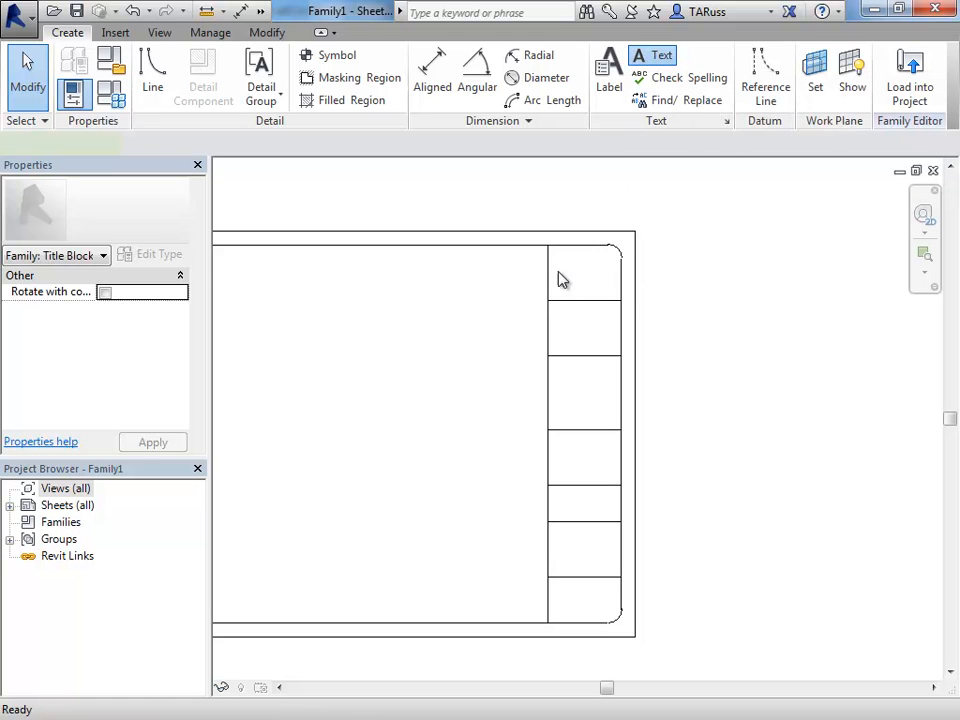
scroll(529, 247, "up", 6)
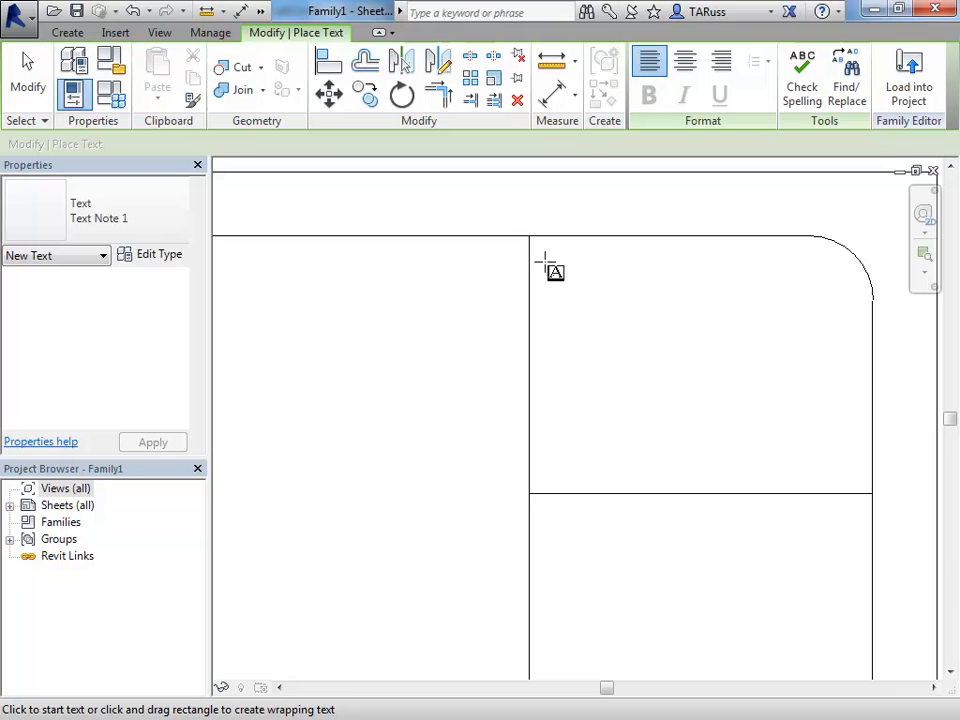
left_click(545, 263)
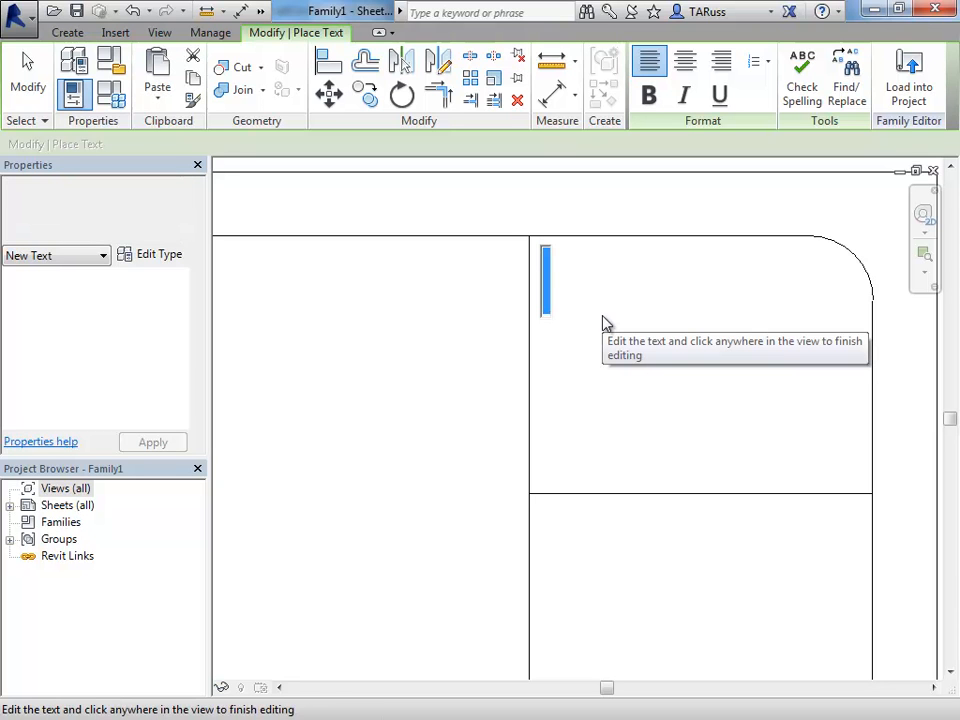
type("LOGO")
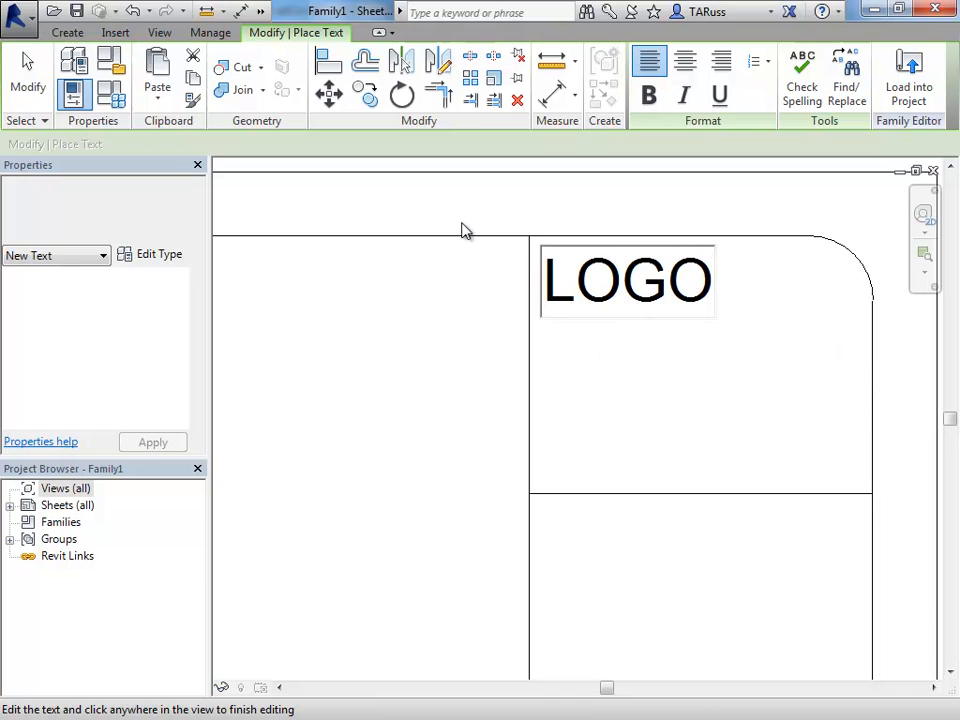
left_click(27, 78)
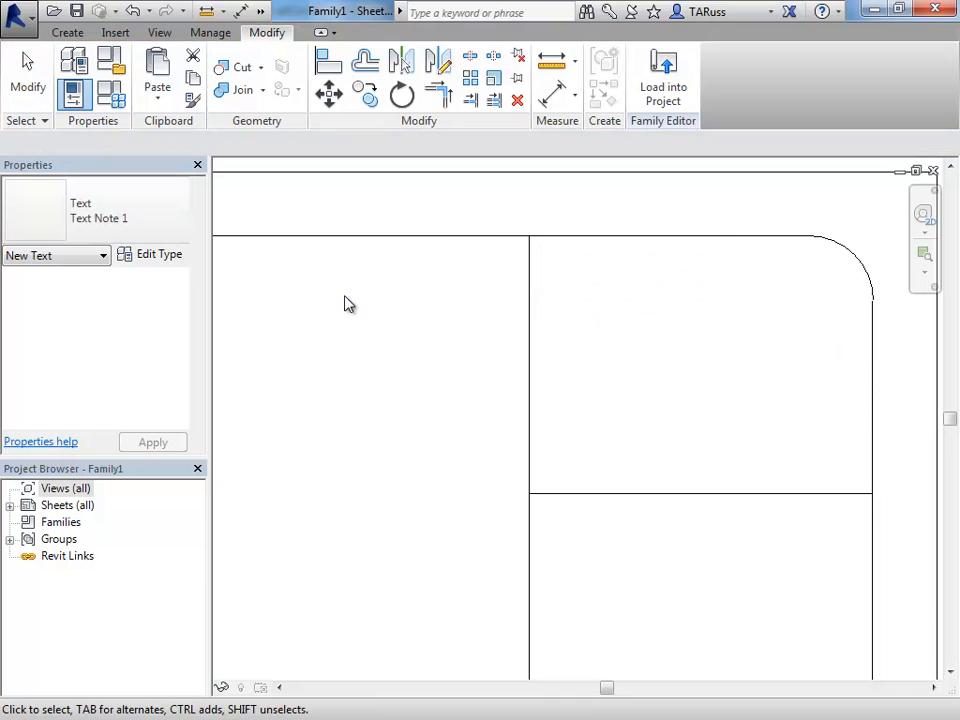
- Duplicate the LOGO text's type under the name Text Note 2
scroll(645, 320, "down", 3)
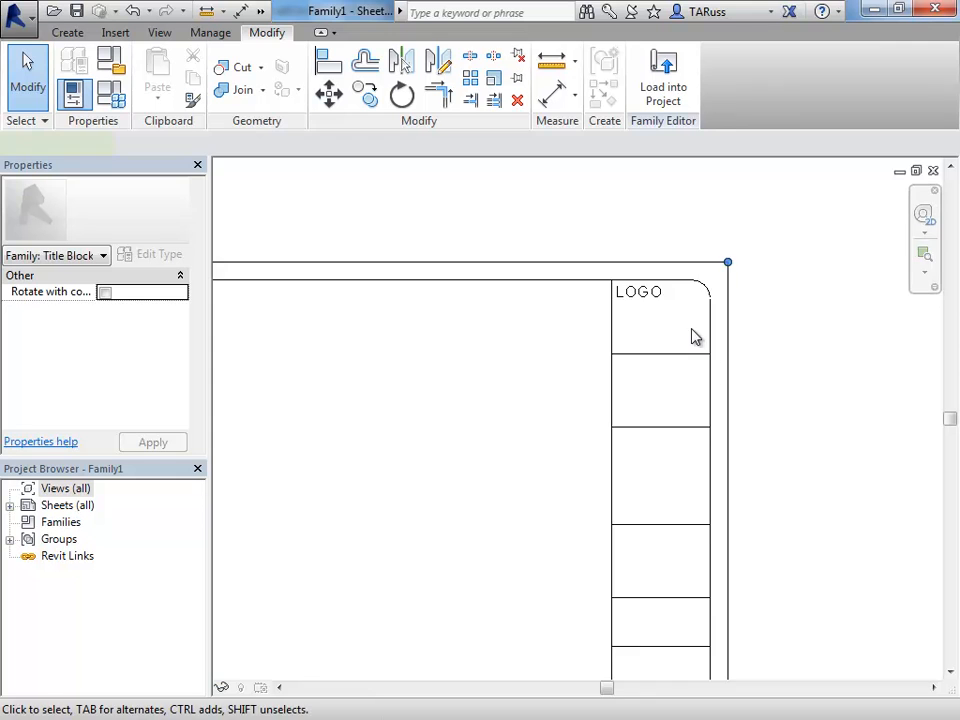
scroll(691, 329, "down", 5)
left_click(805, 366)
scroll(576, 385, "up", 1)
scroll(508, 452, "up", 1)
middle_click_drag(561, 459, 603, 458)
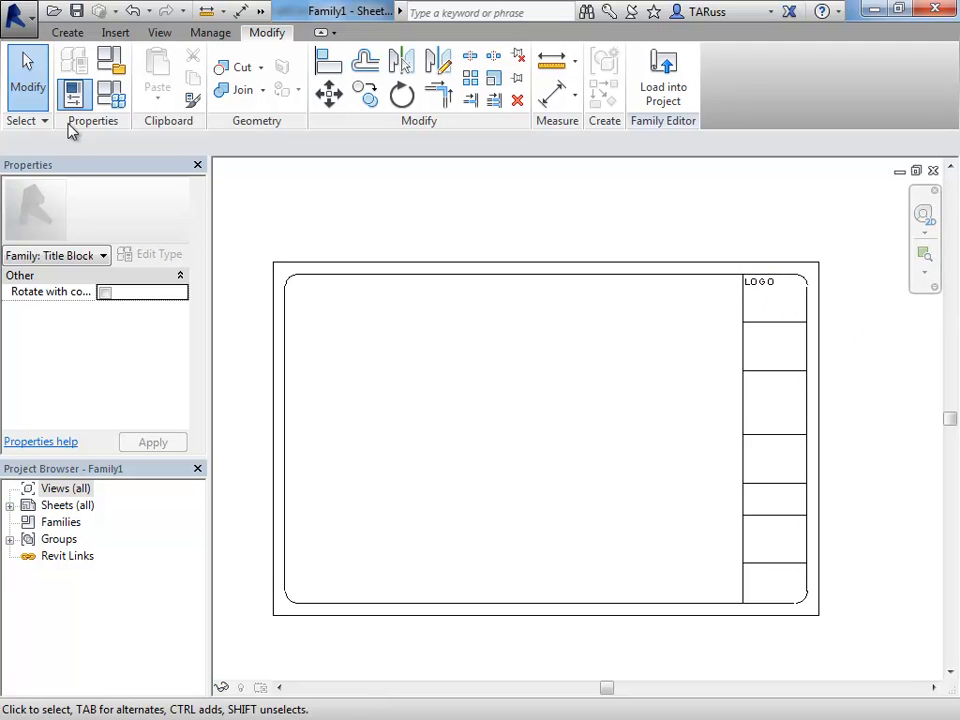
left_click(786, 307)
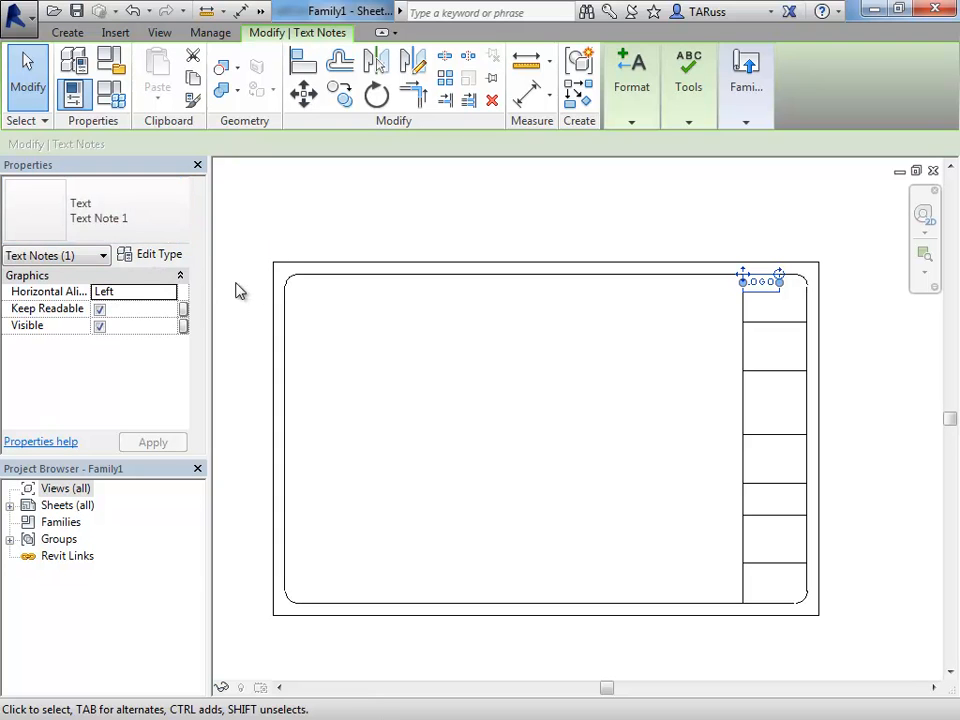
left_click(122, 222)
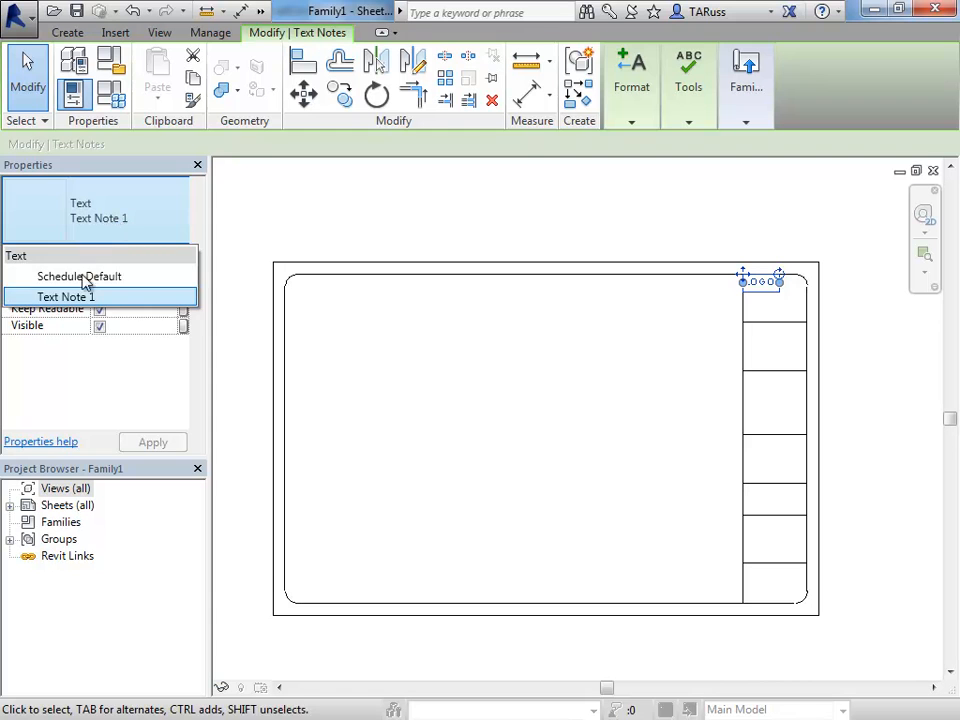
left_click(88, 175)
left_click(152, 256)
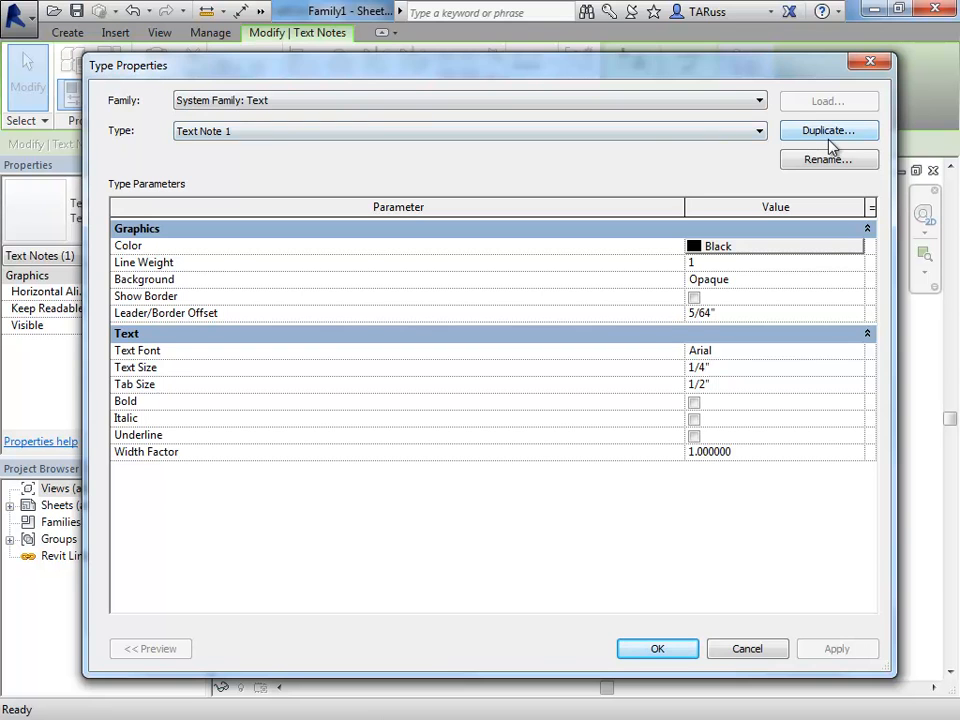
left_click(801, 141)
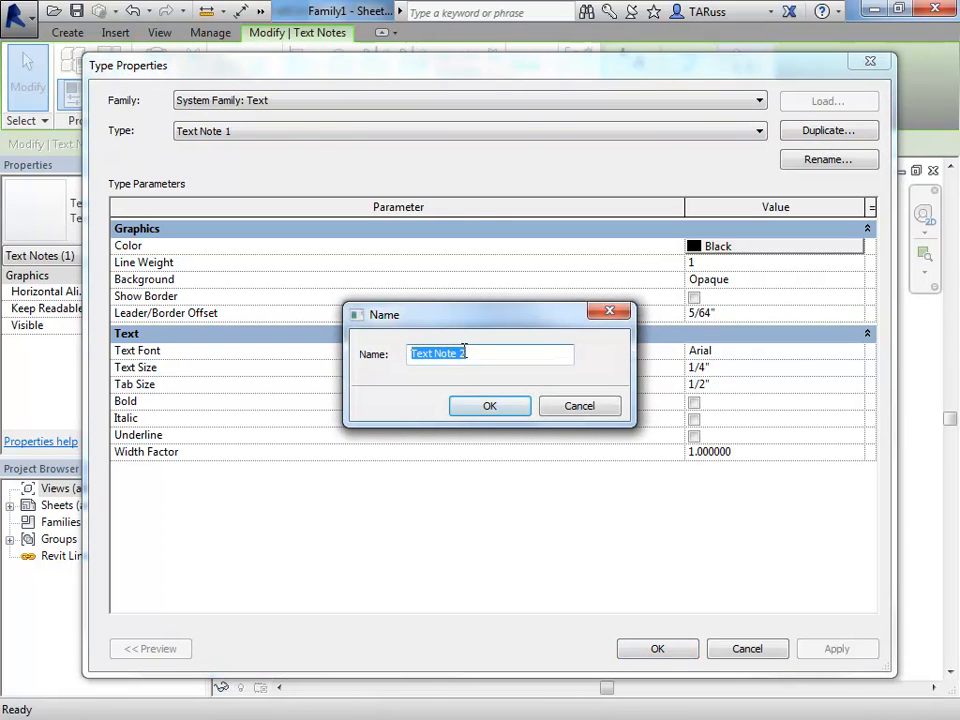
left_click(489, 410)
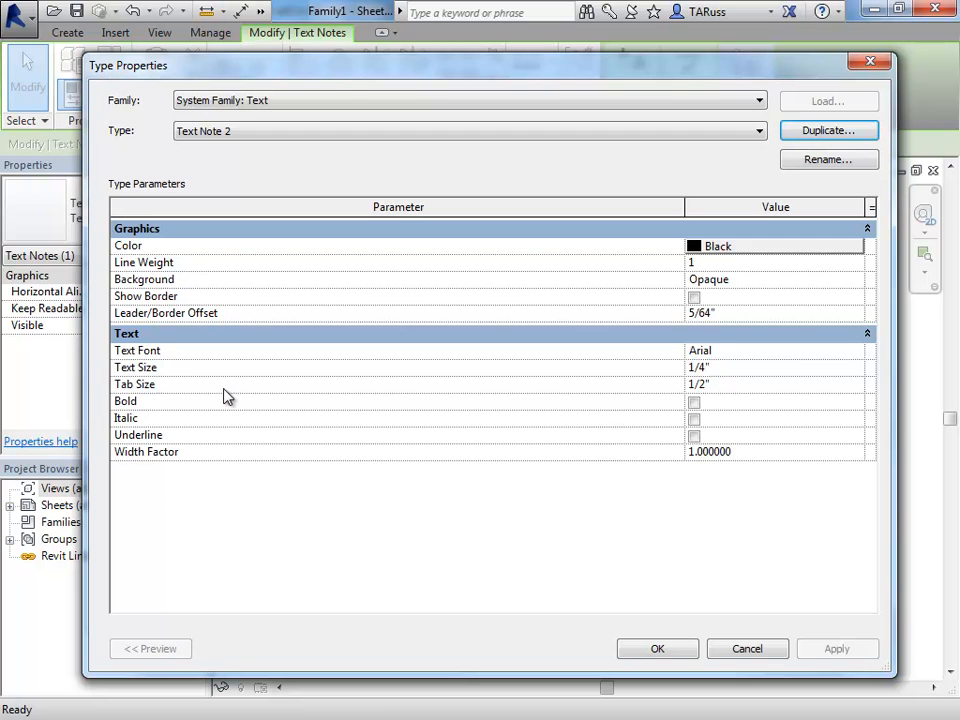
- Set the Text Note 2 type's font to Swis721 LtCn BT and its text size to 1/8"
left_click(803, 352)
left_click(855, 352)
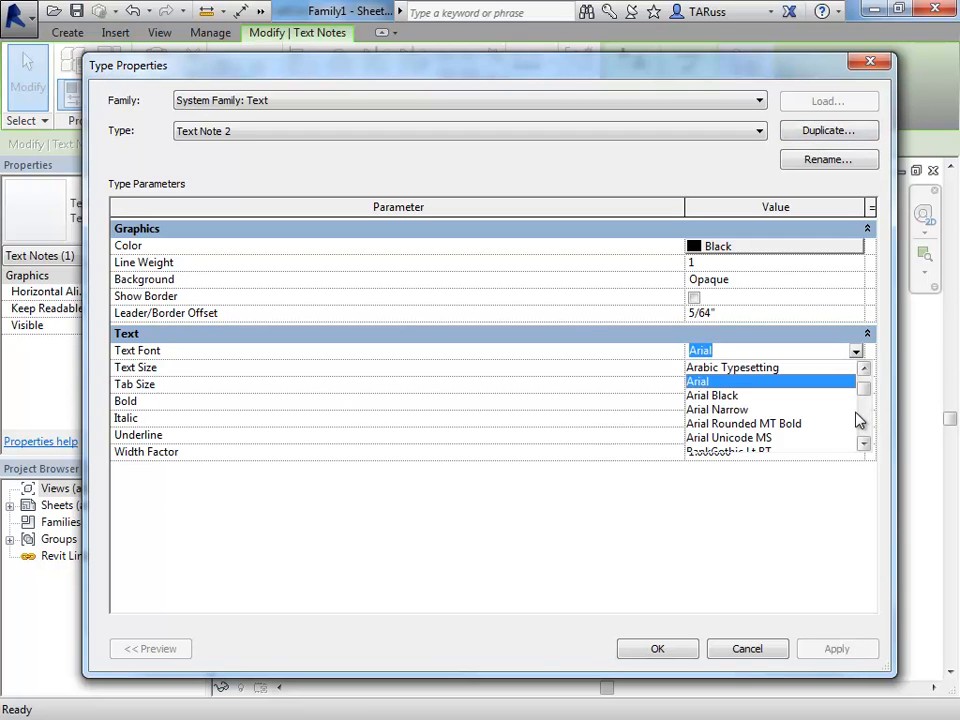
left_click_drag(868, 392, 865, 429)
left_click(865, 371)
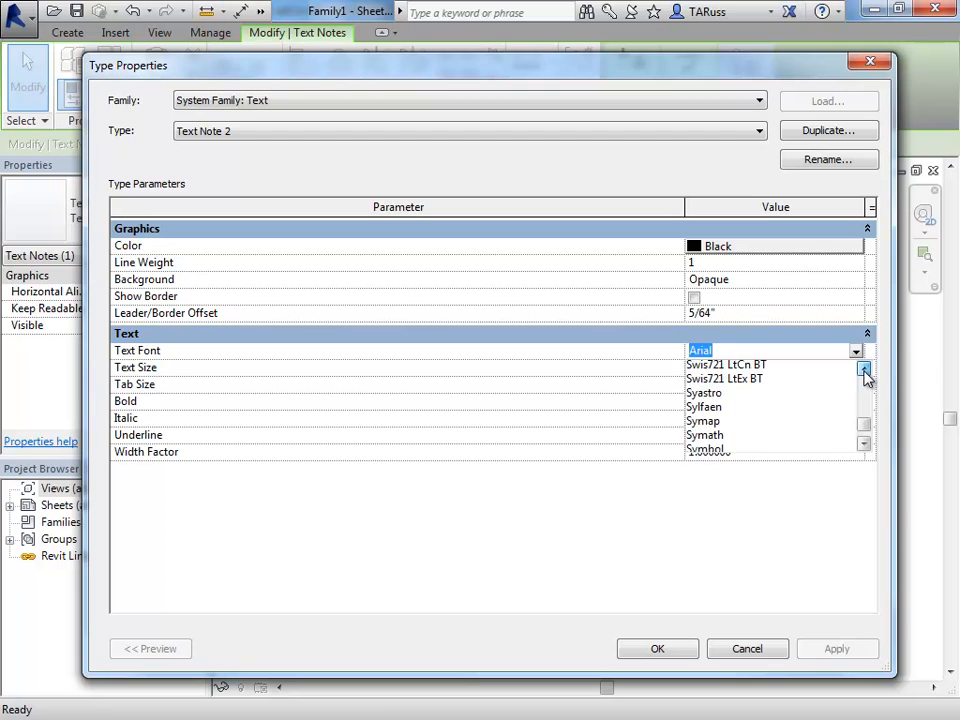
left_click(778, 428)
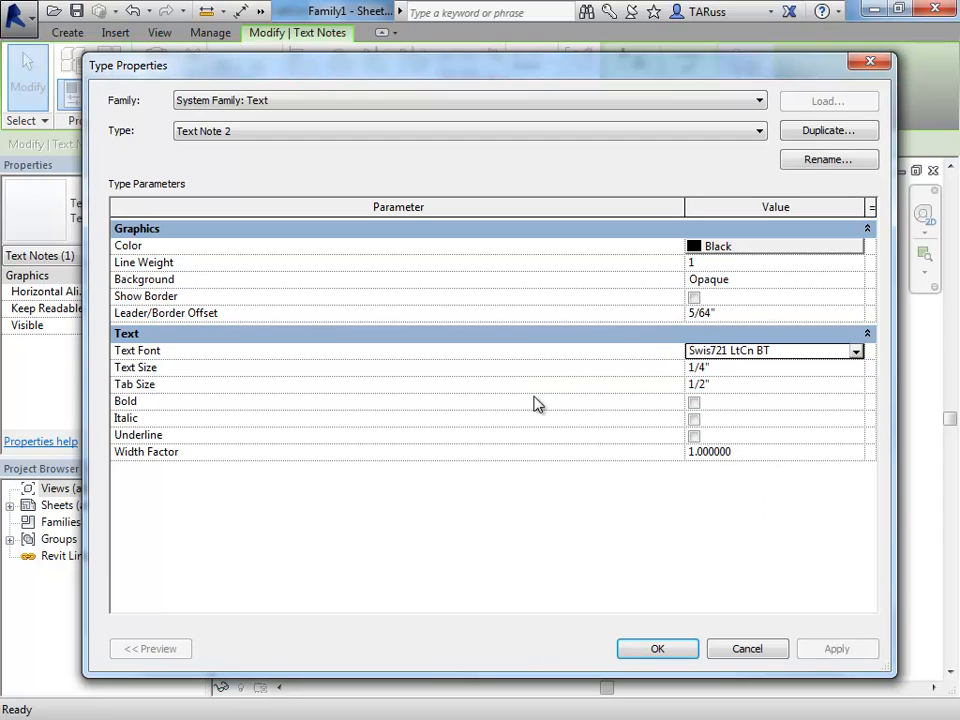
left_click(716, 368)
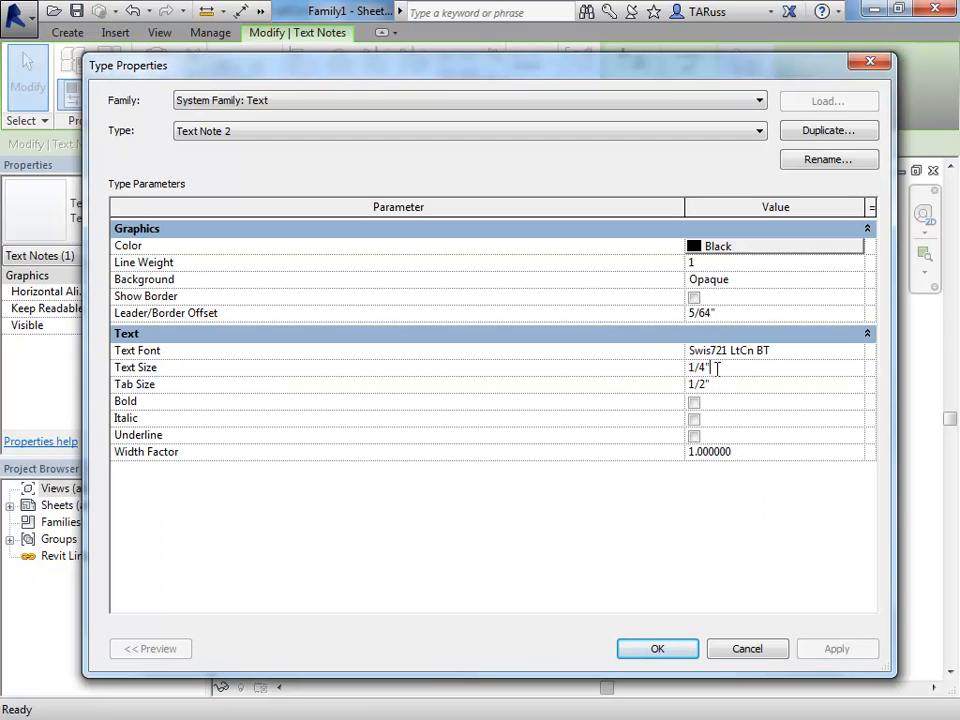
type("8")
left_click(645, 651)
left_click(784, 285)
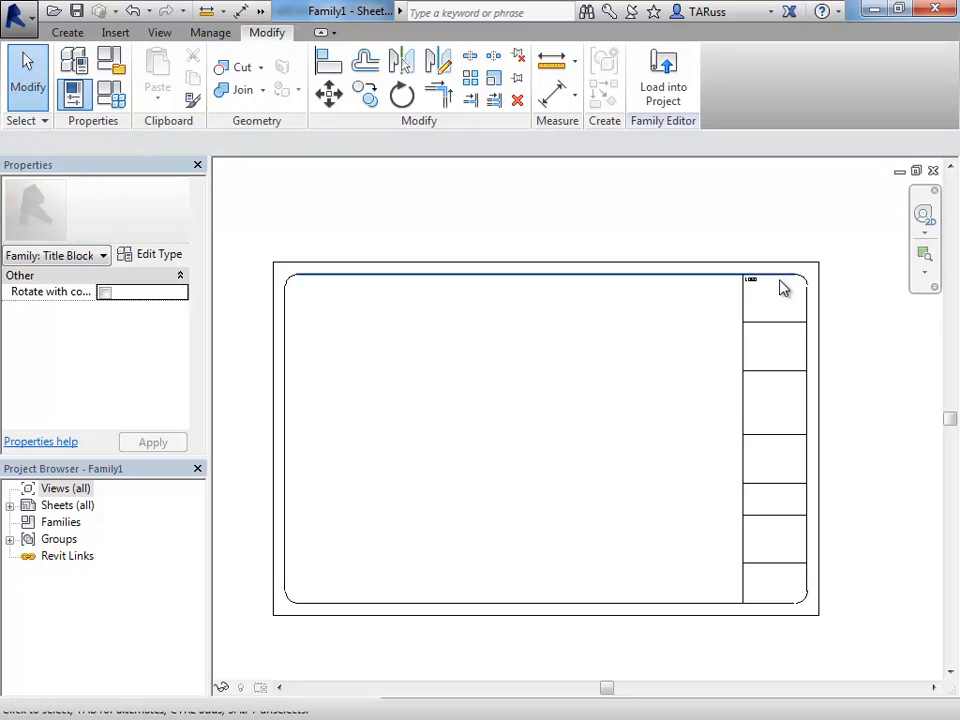
- Start a multiple copy of the LOGO text from its cell corner and place a copy in the second cell's upper-left corner
scroll(782, 285, "up", 5)
scroll(549, 312, "down", 3)
middle_click_drag(733, 352, 637, 315)
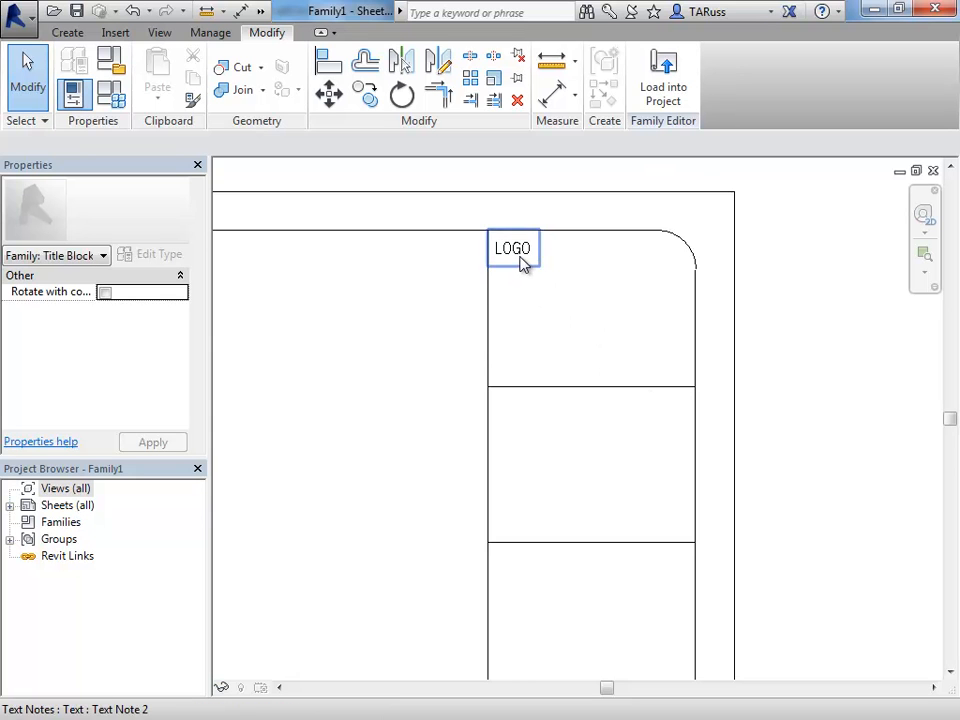
left_click(520, 313)
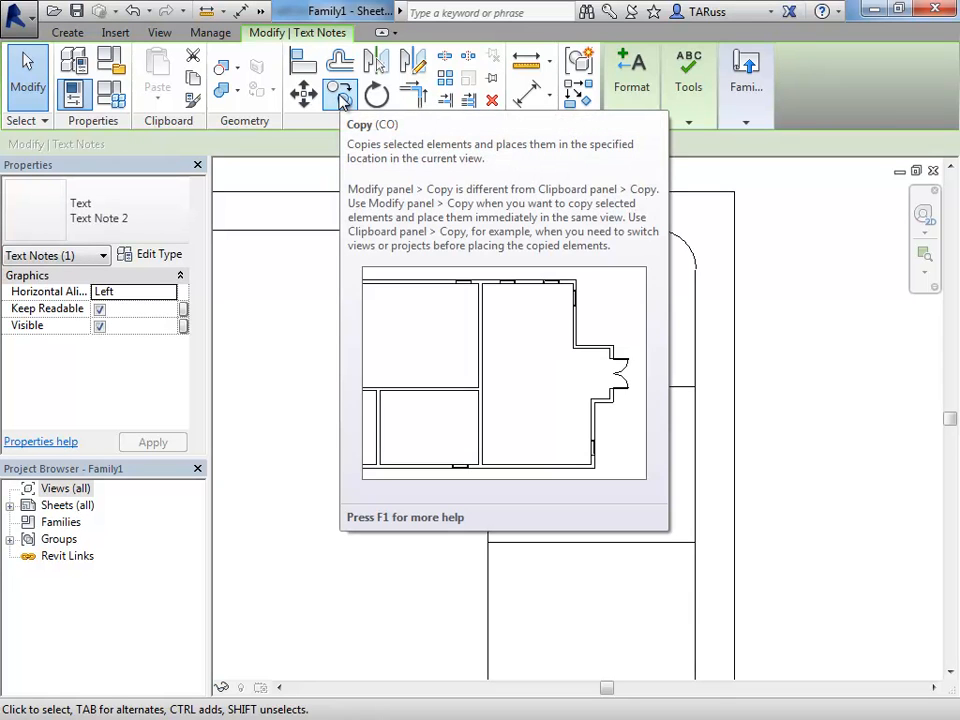
left_click(343, 100)
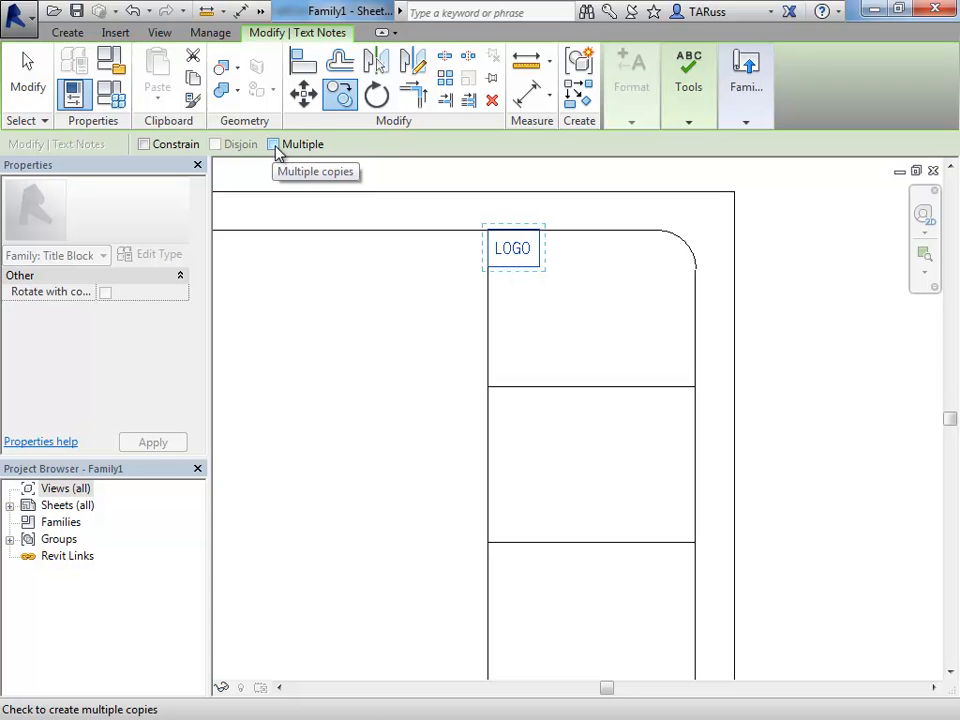
left_click(274, 145)
scroll(494, 237, "up", 8)
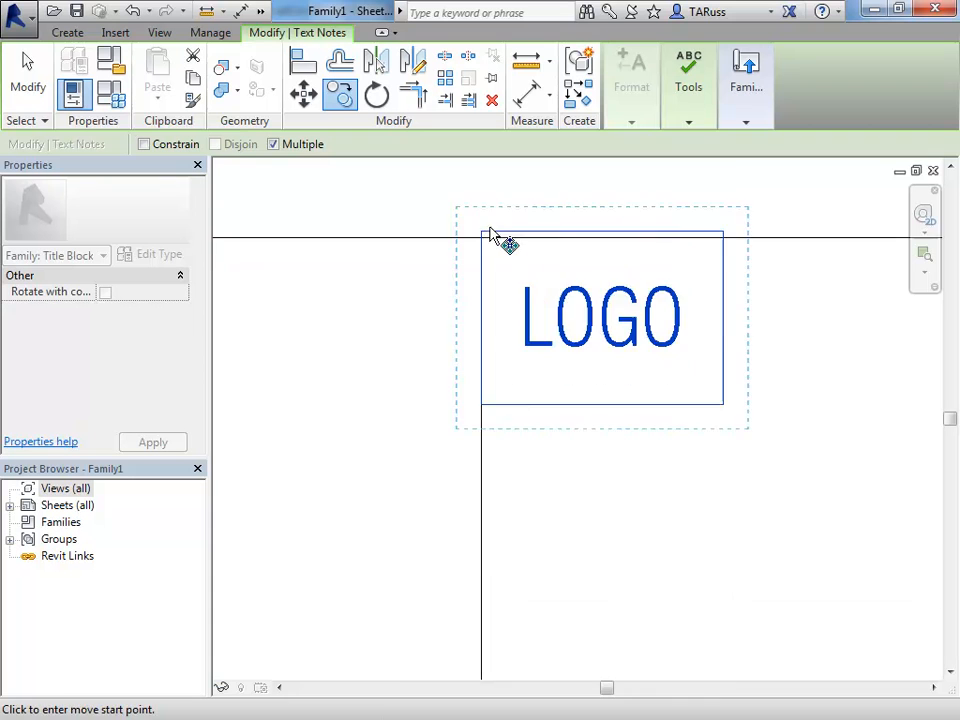
left_click(466, 258)
scroll(483, 248, "down", 6)
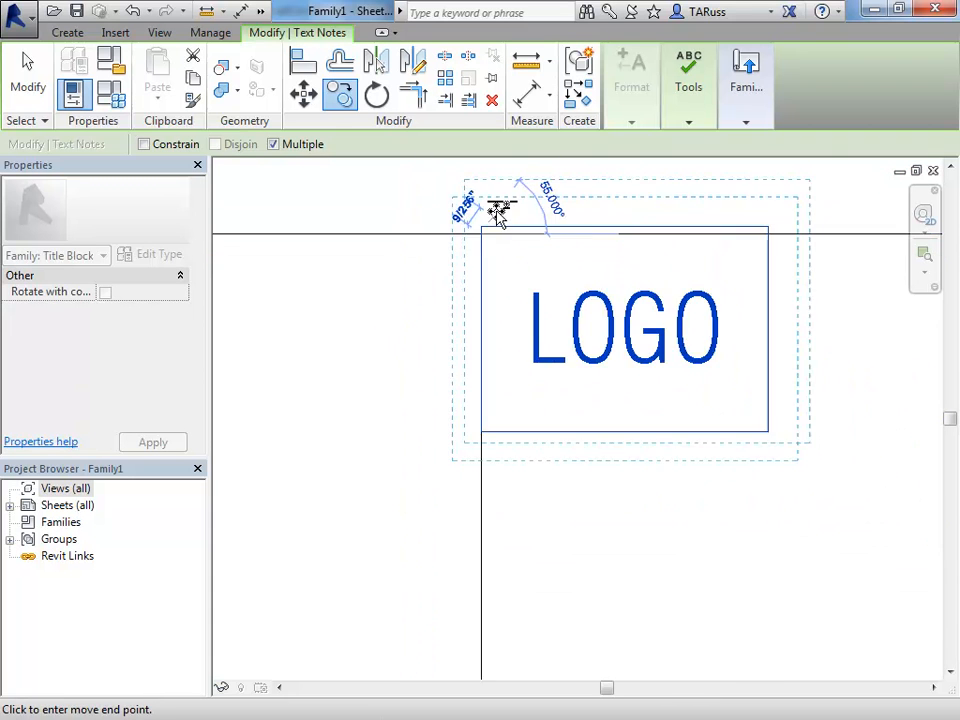
left_click(497, 433)
- Place further LOGO copies down the title strip to the lowest cell, stacking three near the second-lowest cell's left edge
scroll(531, 330, "down", 4)
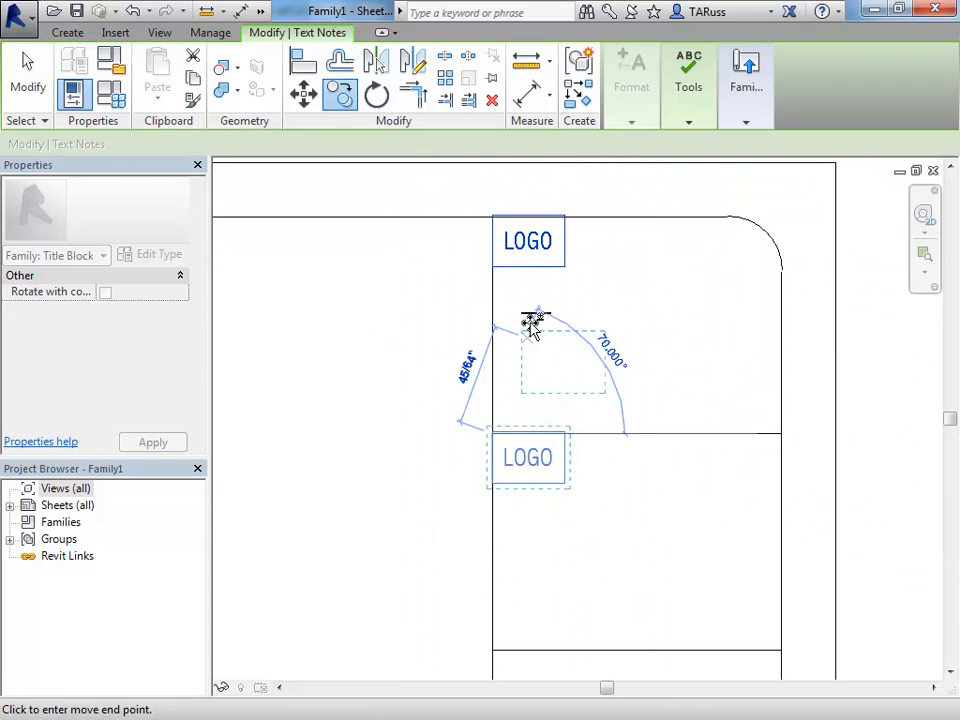
middle_click_drag(527, 527, 516, 336)
scroll(527, 415, "up", 3)
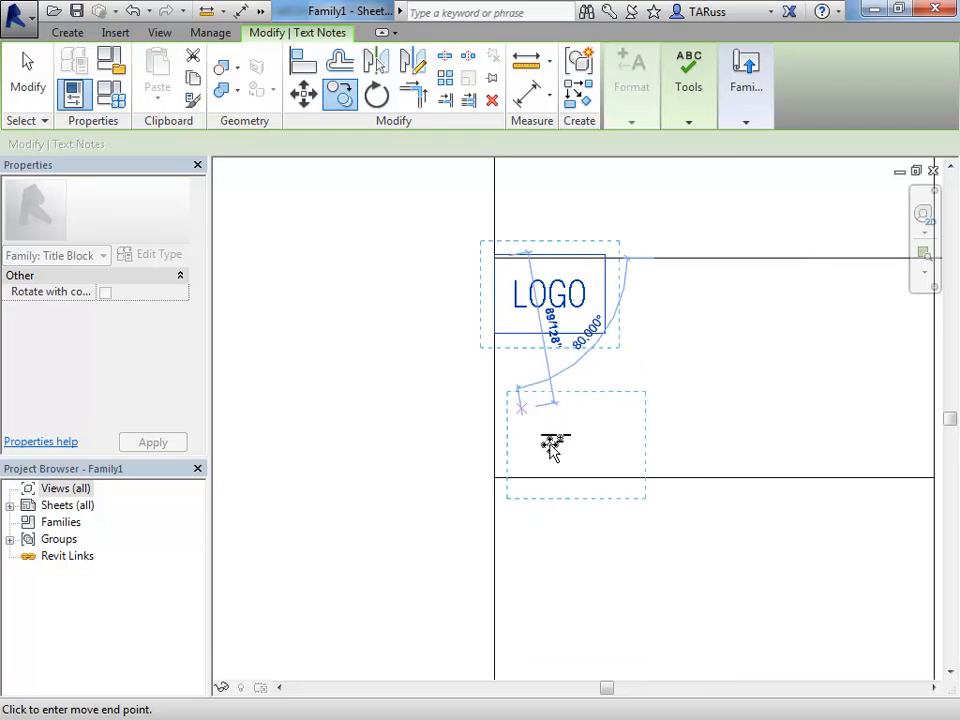
scroll(505, 332, "down", 5)
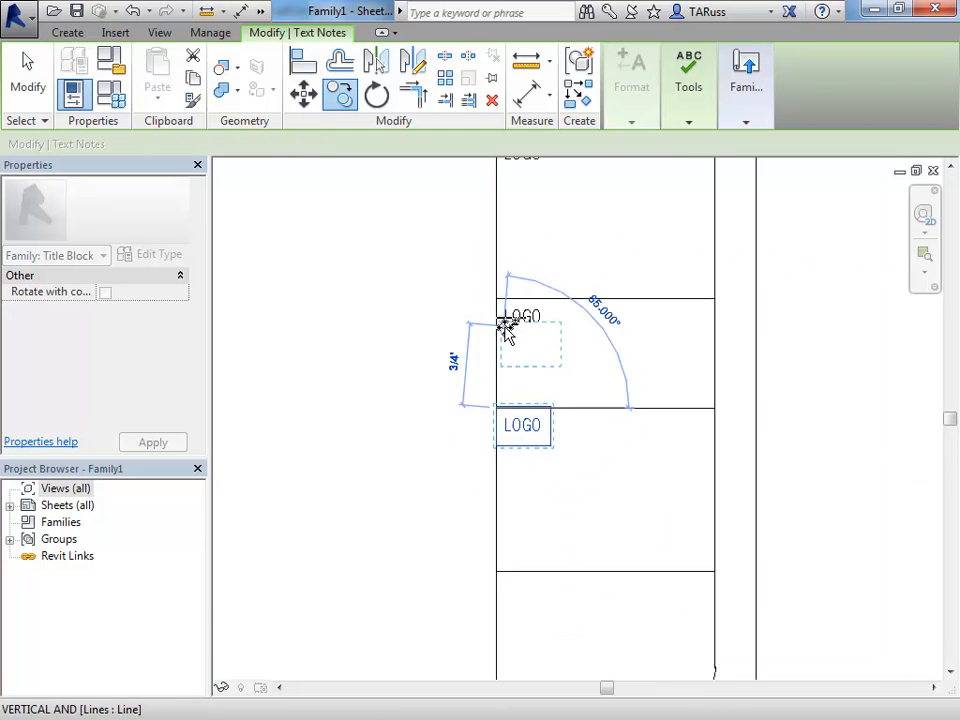
scroll(520, 383, "up", 5)
middle_click_drag(512, 514, 518, 376)
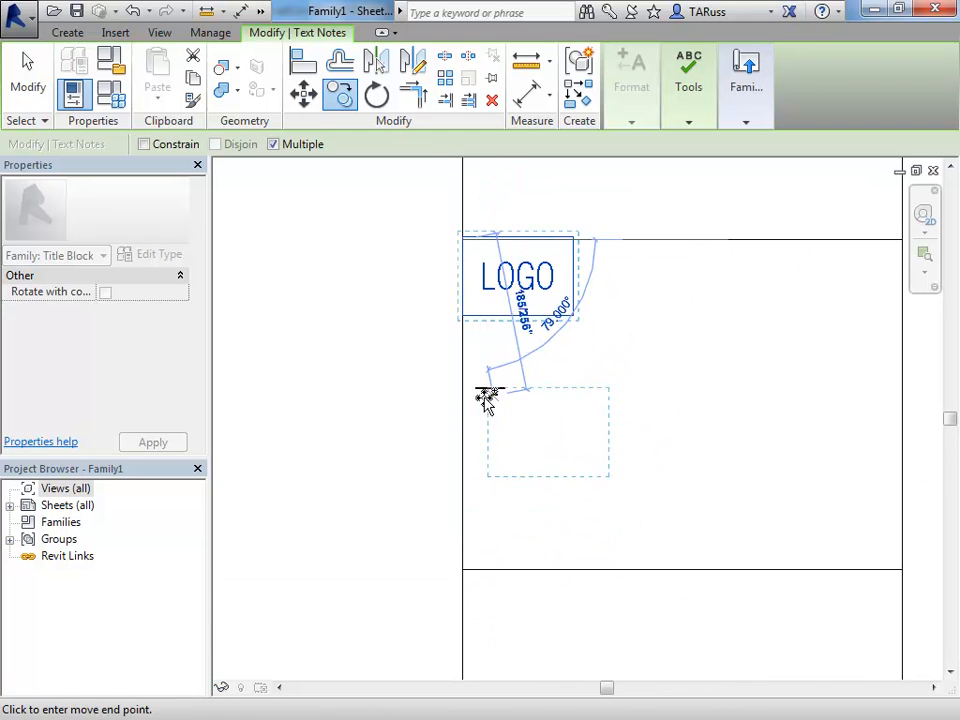
left_click(465, 385)
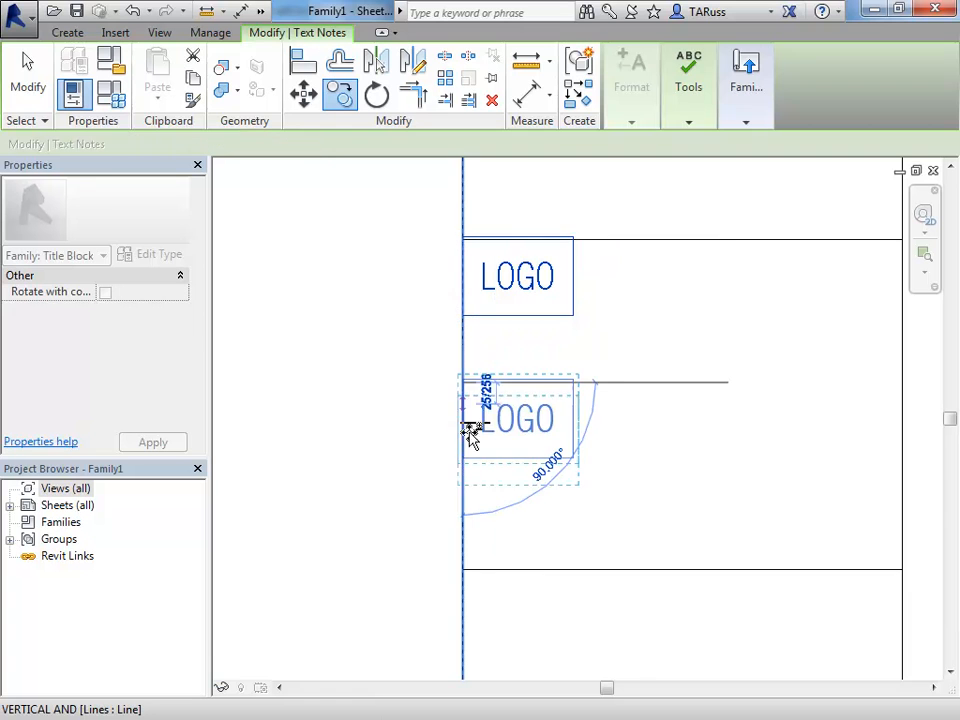
left_click(463, 519)
middle_click_drag(540, 405, 582, 316)
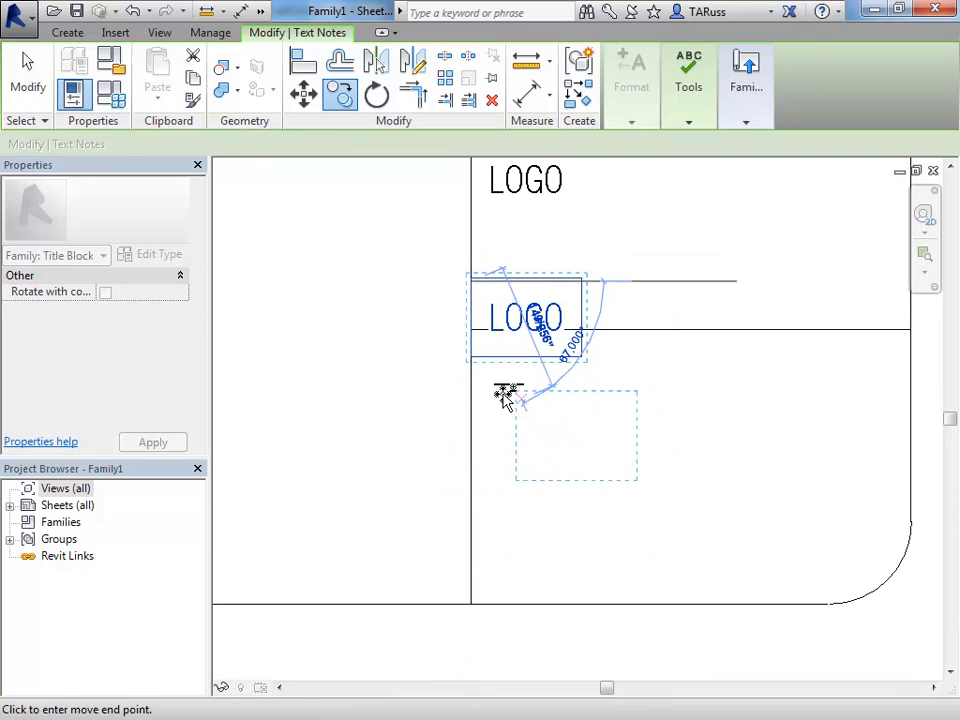
left_click(471, 327)
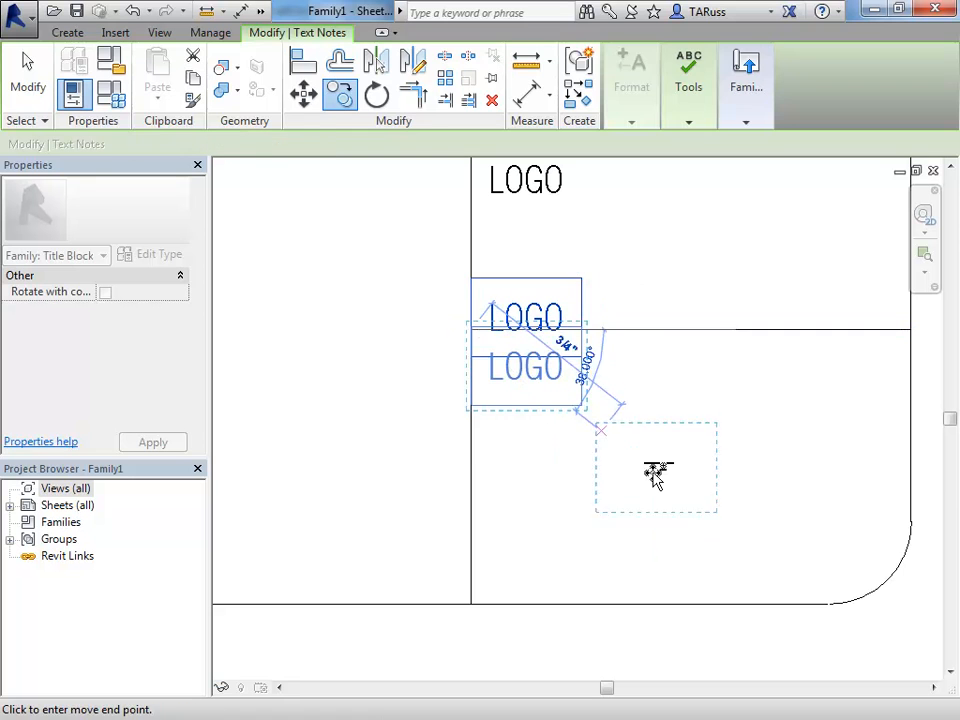
left_click(38, 89)
key("Escape")
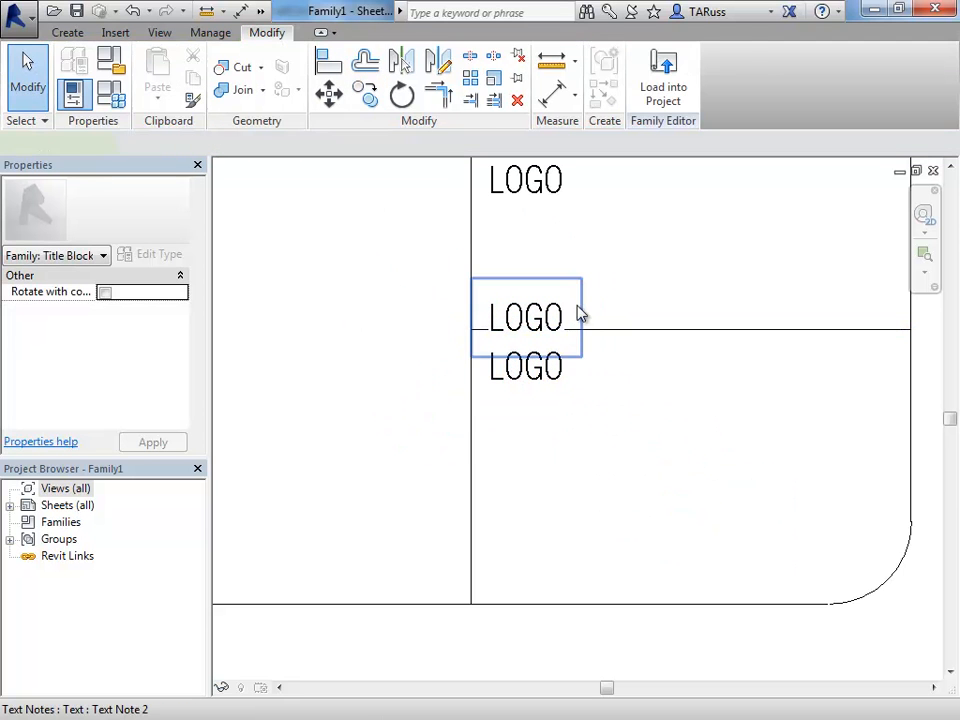
- Nudge the LOGO copy overlapping the lowest divider upward until it sits fully inside the second-lowest cell
left_click(579, 312)
key("Up")
key("Up")
key("Up")
key("Up")
key("Up")
key("Up")
key("Up")
key("Up")
key("Up")
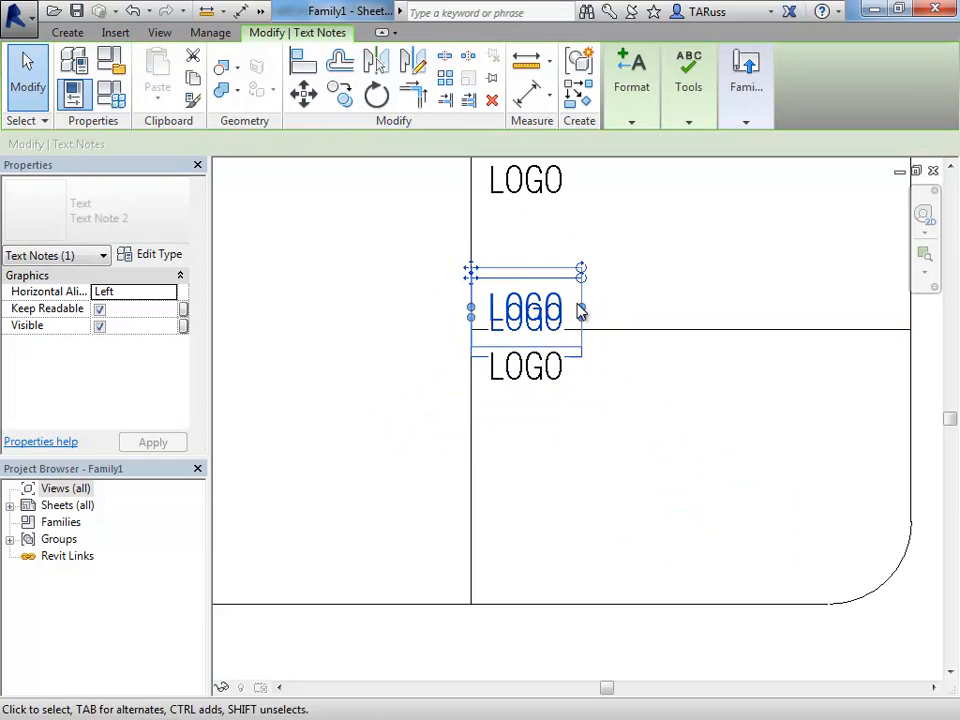
key("Up")
key("Up")
key("Up")
key("Up")
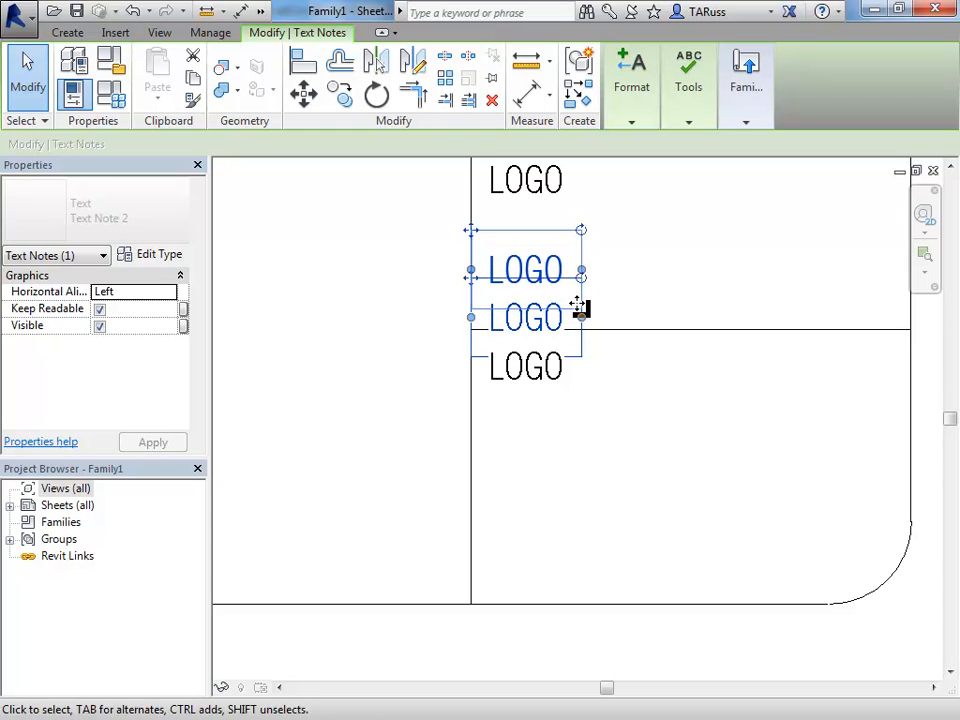
- Nudge the middle LOGO copy in the second-lowest cell upward until the three stacked copies are evenly spaced
scroll(580, 310, "down", 1)
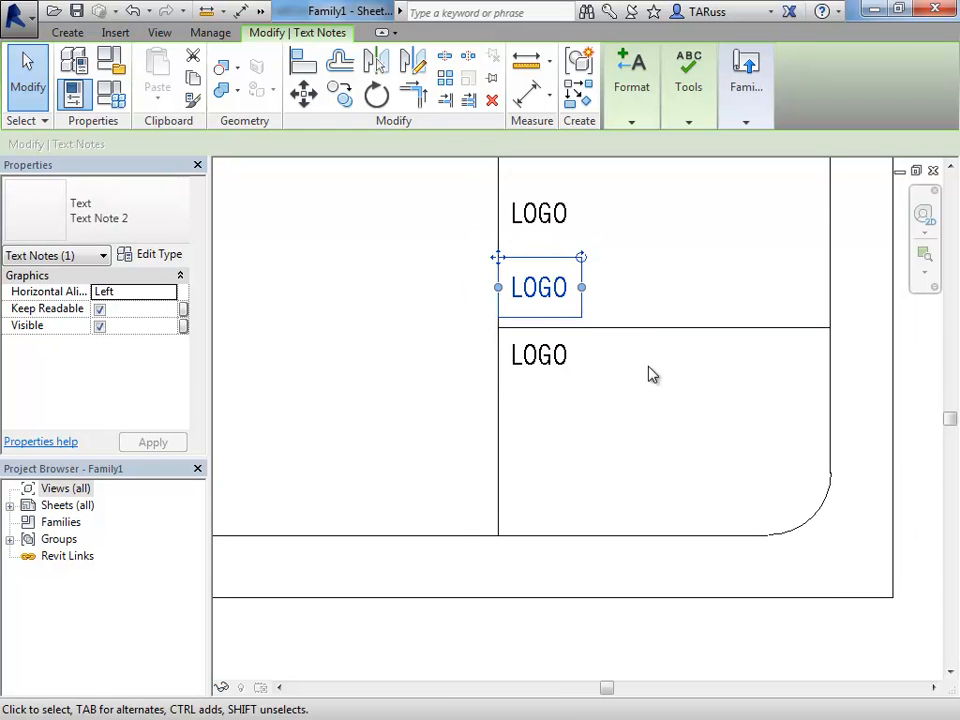
middle_click_drag(645, 367, 623, 526)
left_click(516, 390)
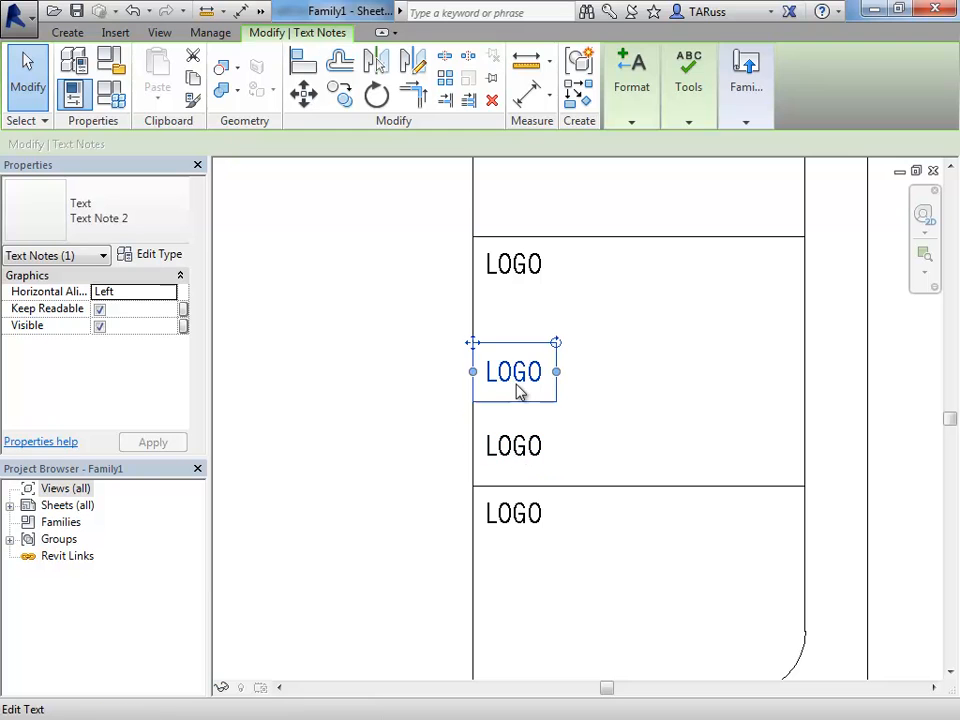
key("Up")
key("Up")
key("Up")
key("Up")
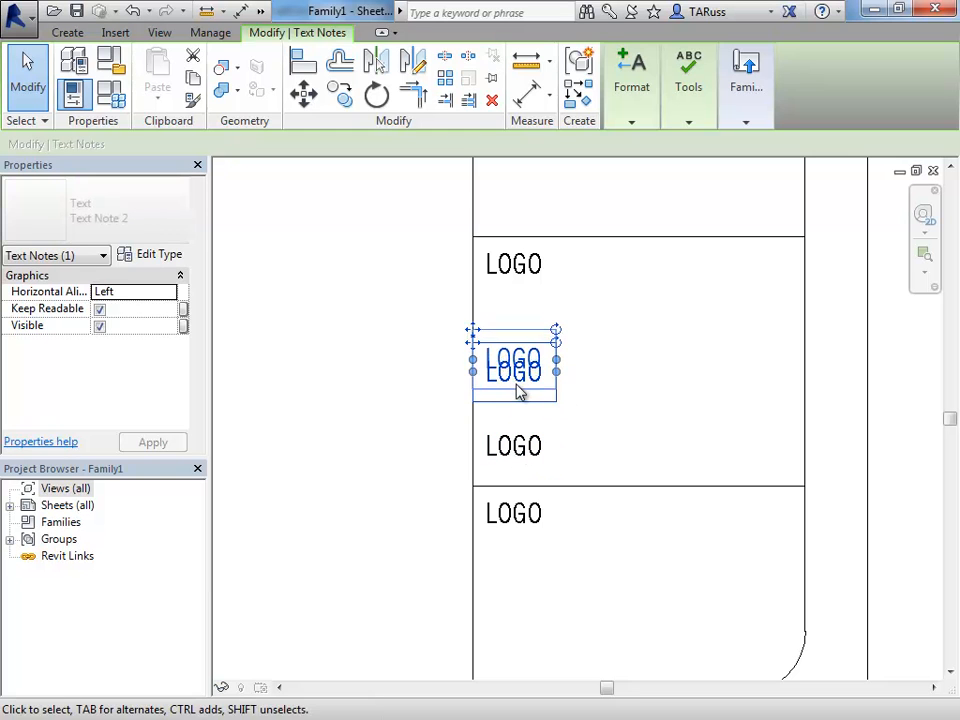
left_click(407, 444)
- Examine the title strip's cells and their text from the LOGO cell down to the SHEET NO. cell
scroll(455, 430, "down", 3)
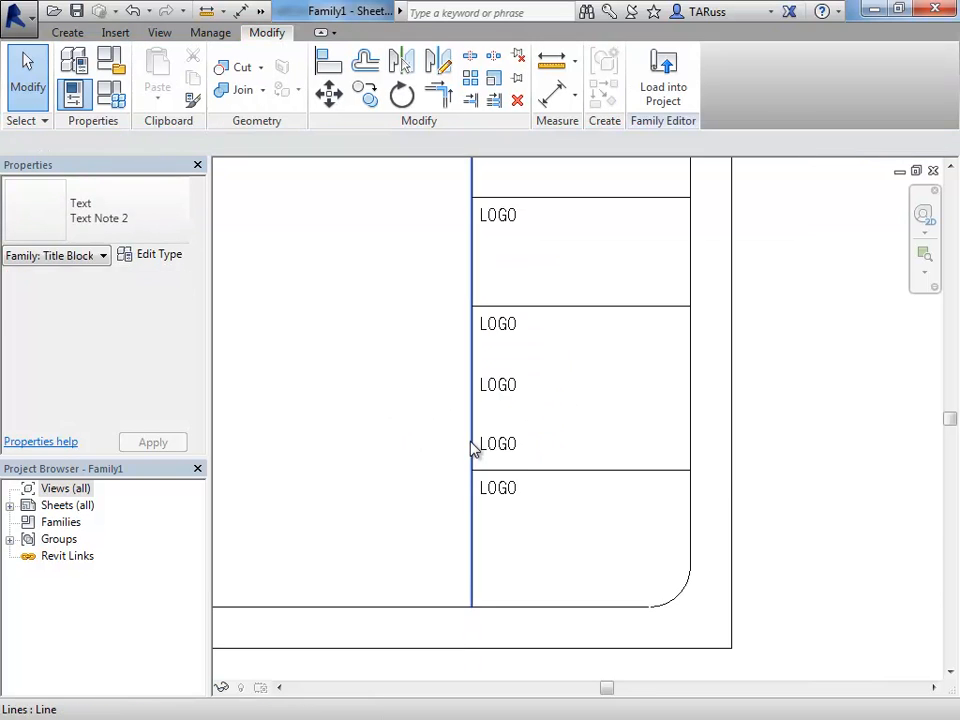
middle_click_drag(444, 409, 510, 461)
scroll(542, 416, "down", 2)
middle_click_drag(542, 416, 576, 393)
scroll(576, 393, "up", 3)
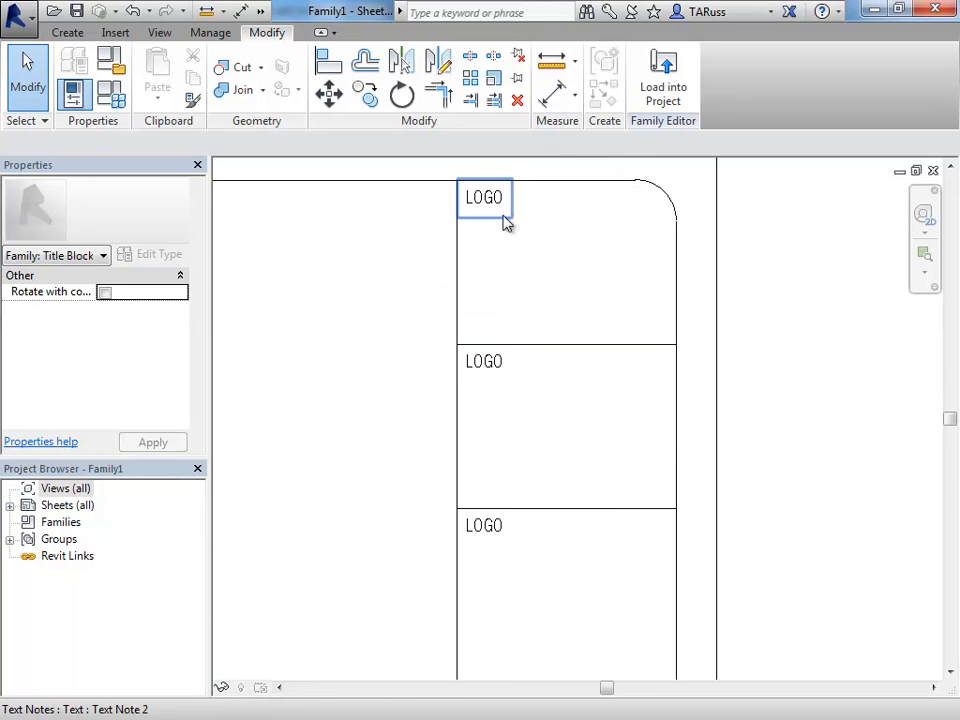
middle_click_drag(508, 221, 568, 291)
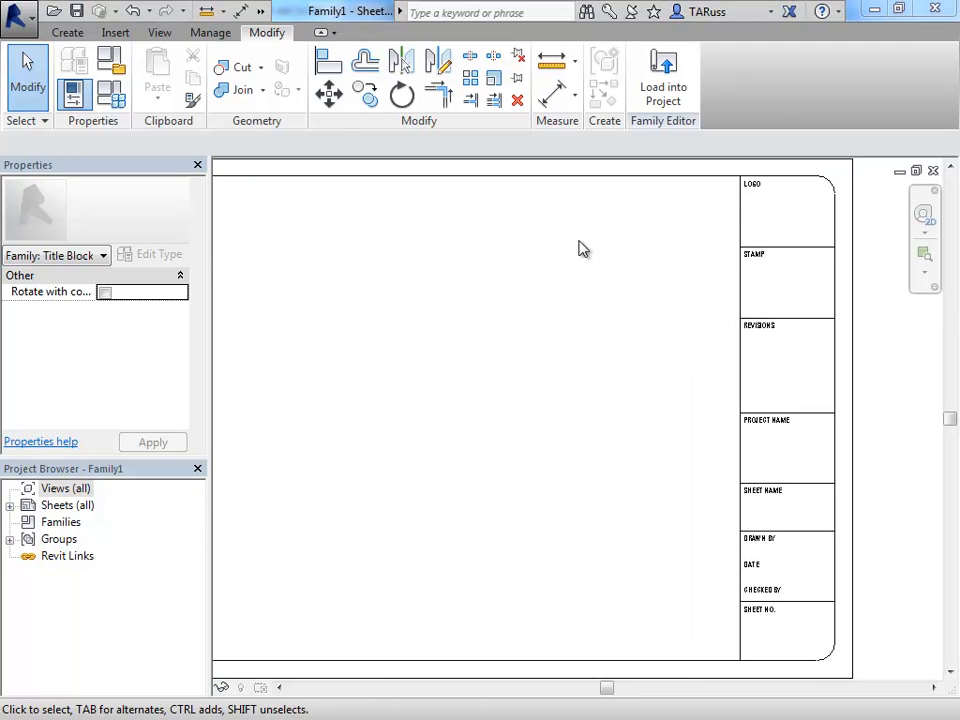
middle_click_drag(750, 264, 562, 376)
scroll(562, 376, "up", 5)
scroll(591, 281, "down", 2)
middle_click_drag(624, 514, 620, 286)
middle_click_drag(594, 577, 647, 451)
mouse_move(657, 604)
middle_mouse_down()
mouse_move(679, 417)
mouse_move(690, 499)
mouse_move(690, 424)
middle_mouse_up()
middle_click_drag(679, 542, 664, 455)
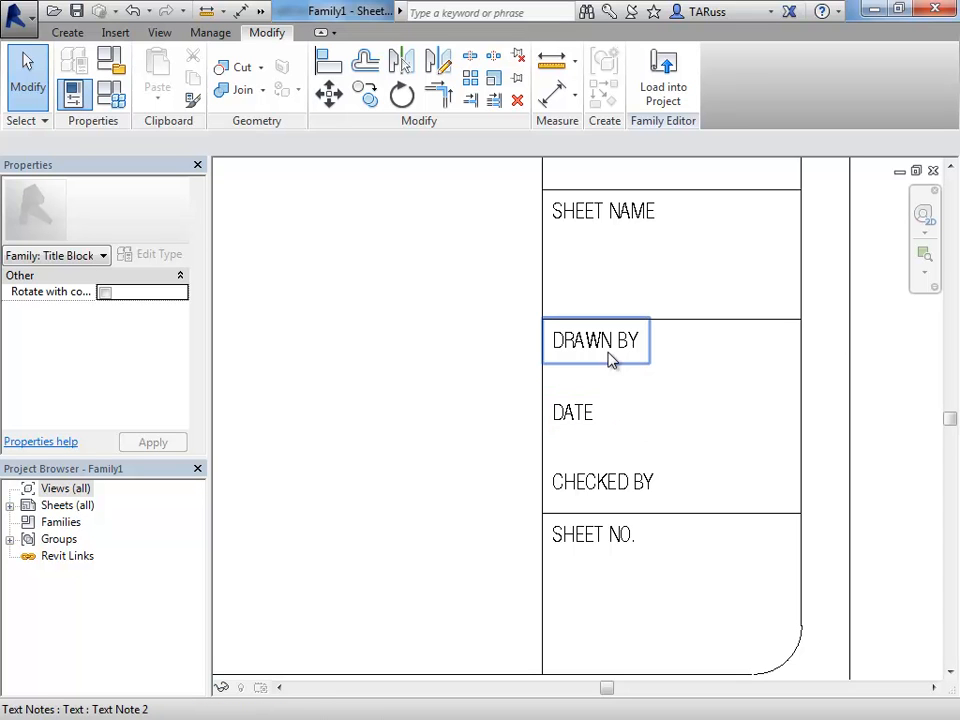
middle_click_drag(641, 568, 677, 439)
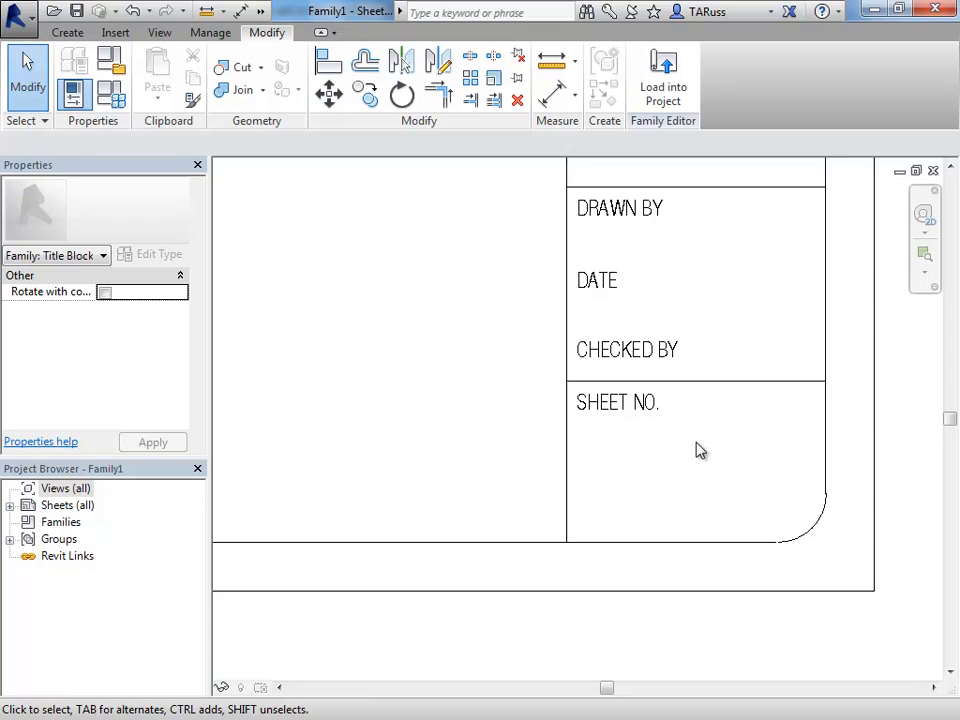
scroll(760, 560, "down", 3)
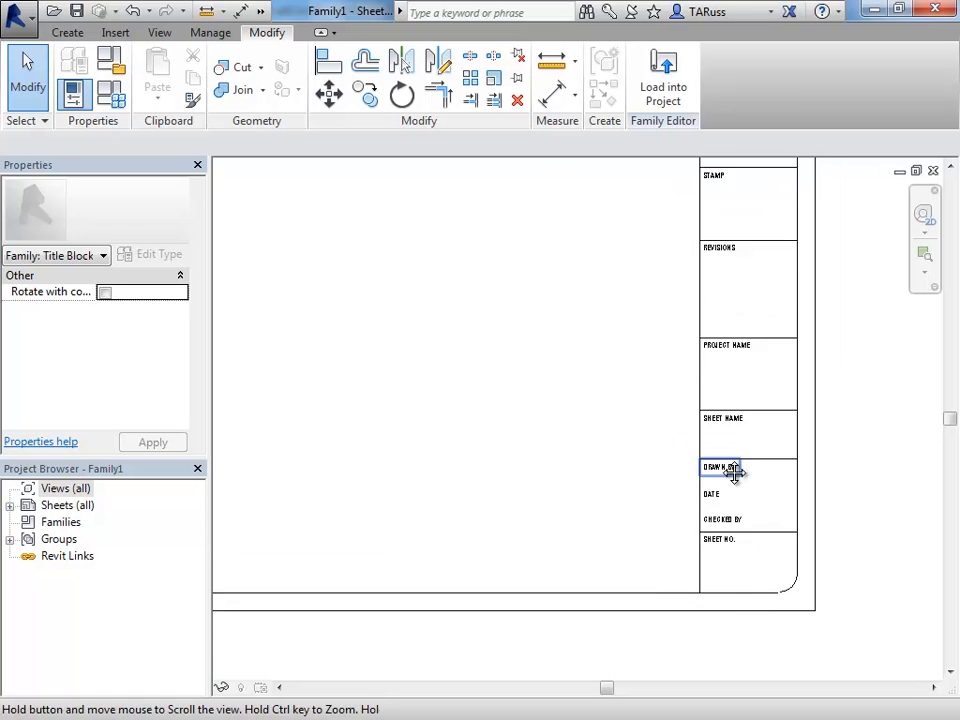
scroll(735, 473, "down", 2)
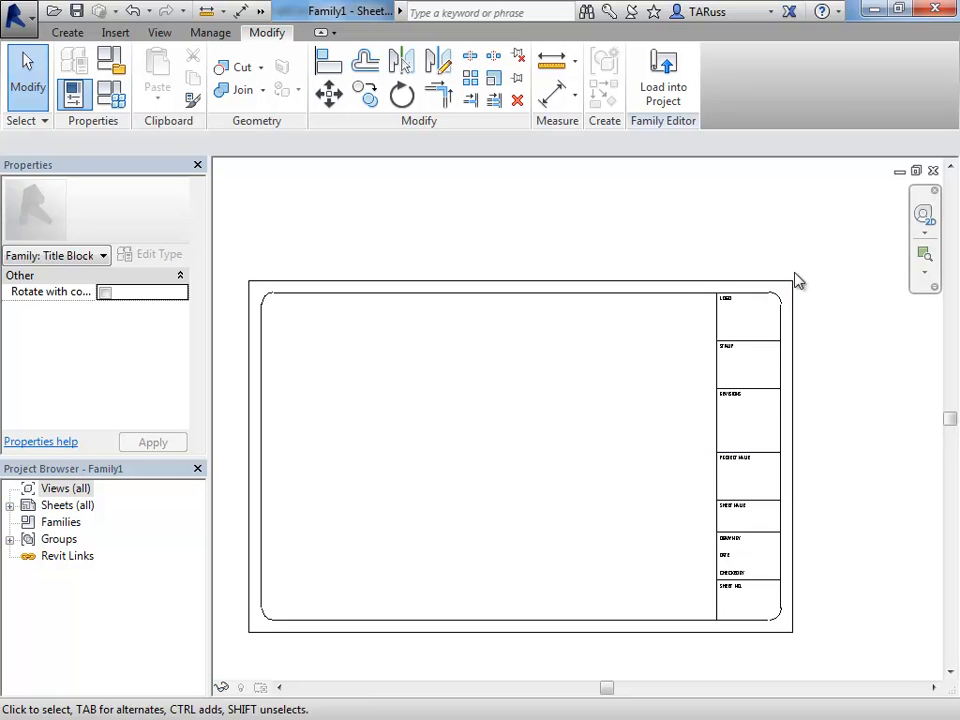
scroll(808, 289, "up", 3)
middle_click_drag(476, 482, 531, 422)
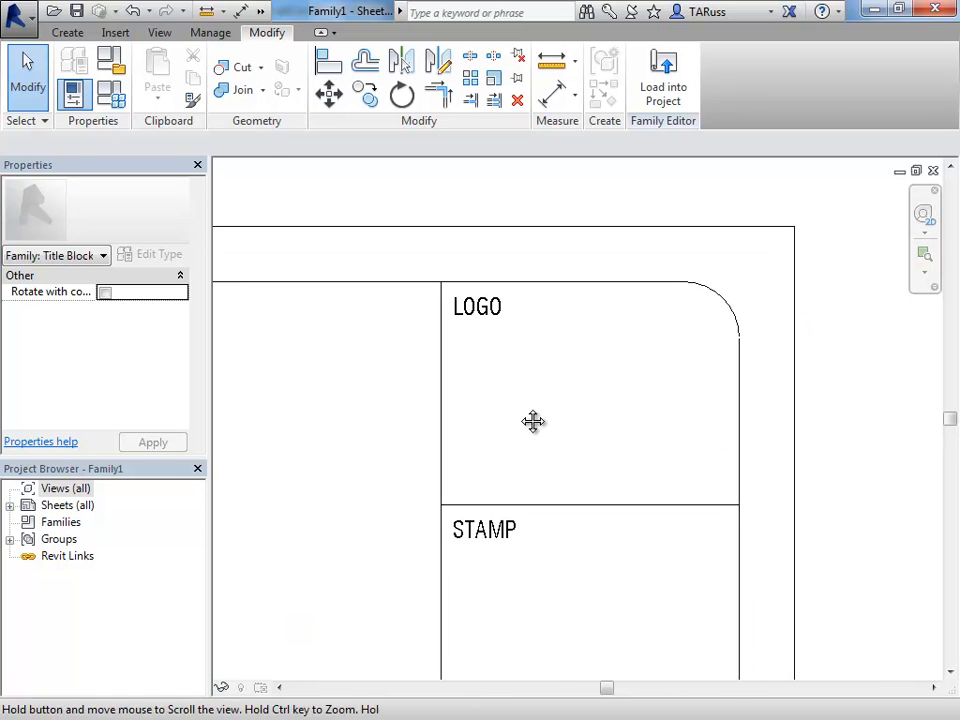
left_click(67, 34)
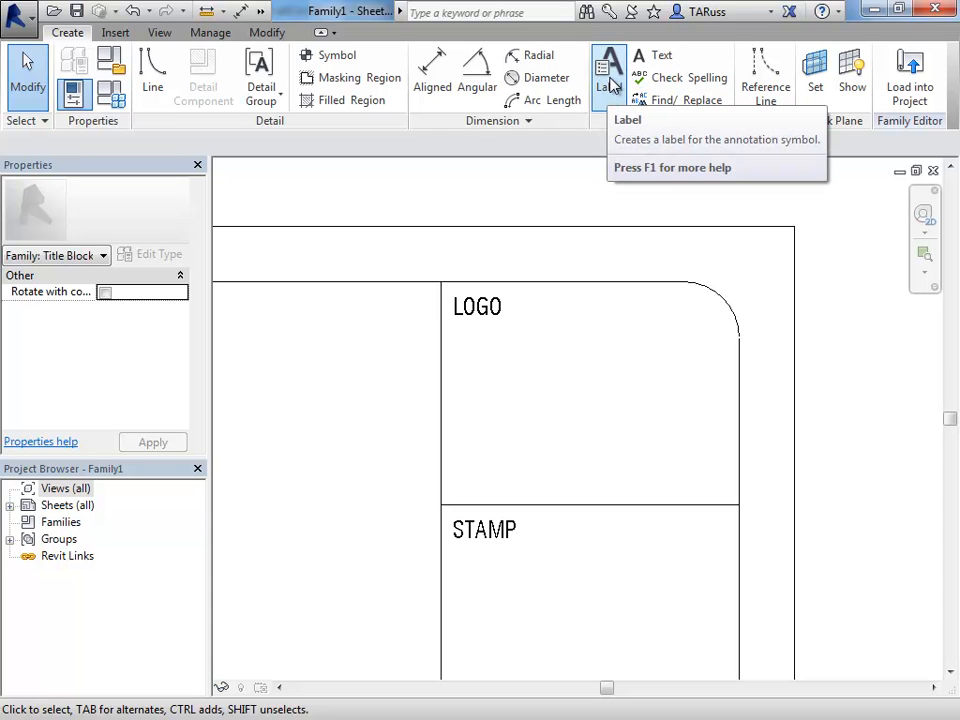
left_click(612, 86)
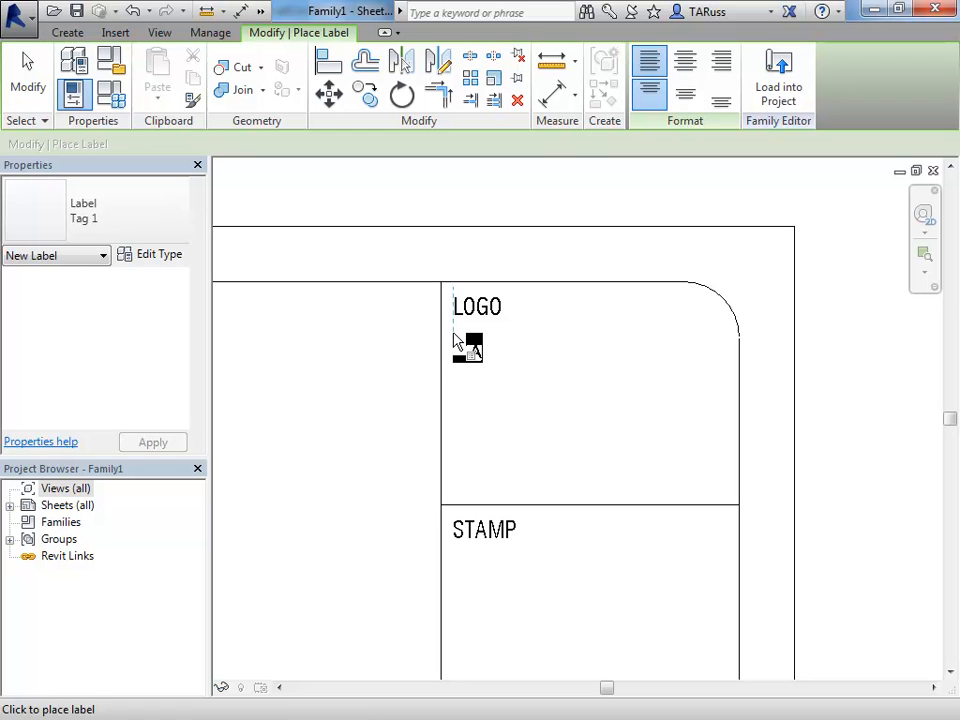
left_click(455, 342)
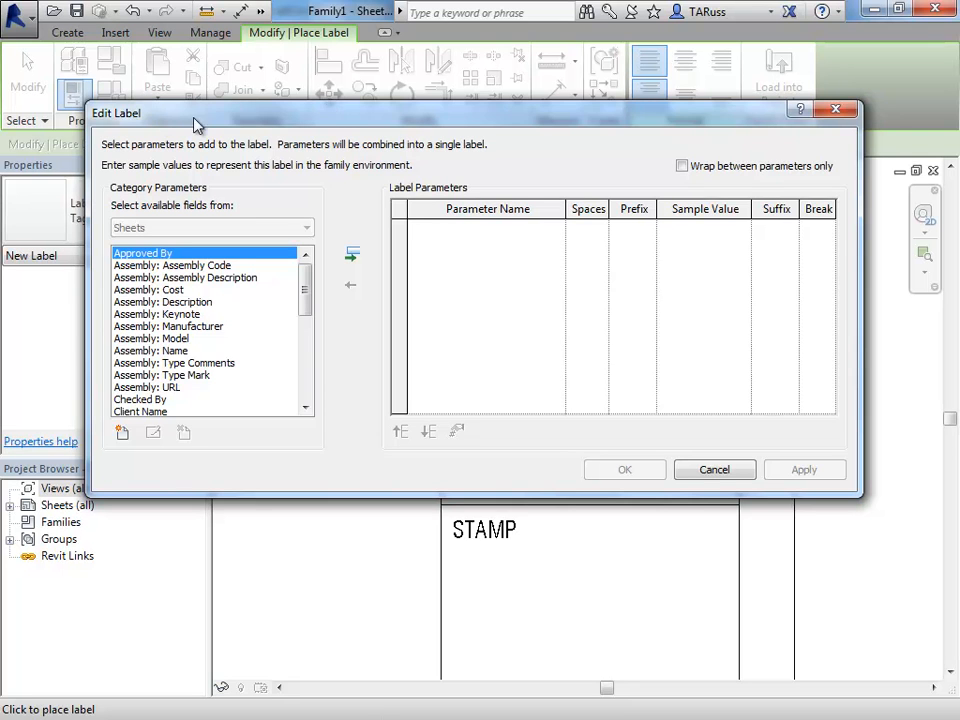
left_click(714, 470)
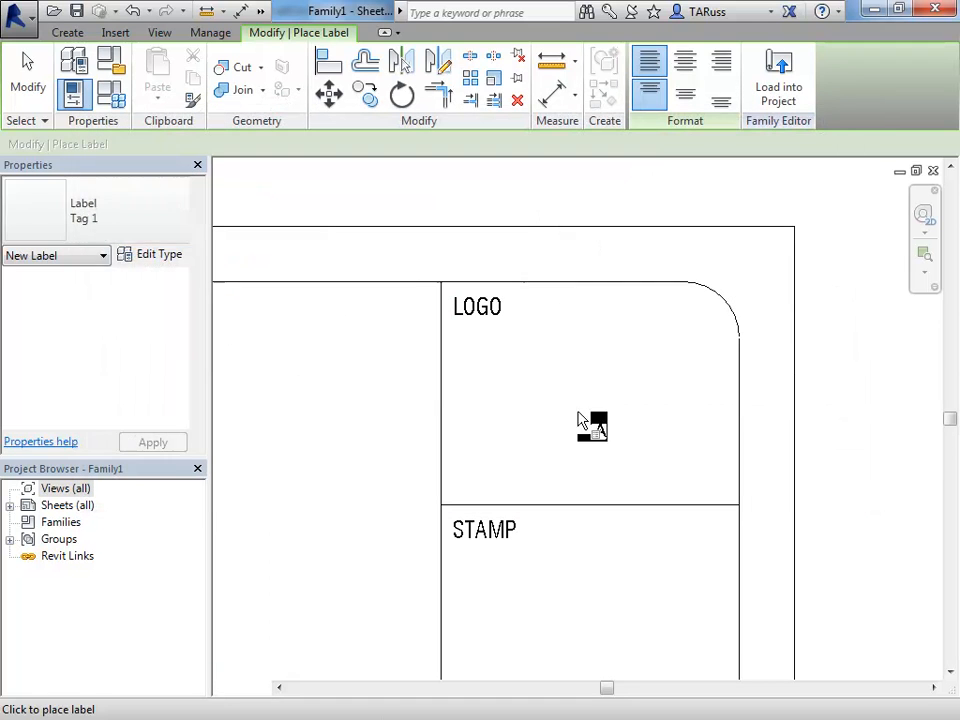
left_click(27, 78)
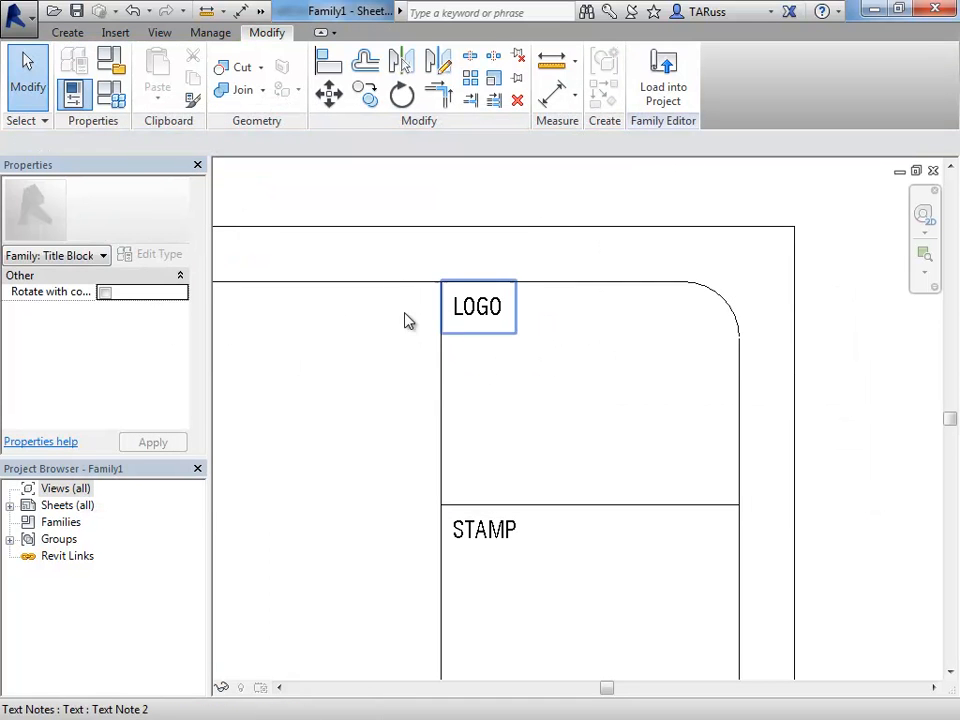
- Place a new label just below the PROJECT NAME text, aligned with its left edge
scroll(484, 264, "down", 5)
scroll(474, 356, "up", 2)
middle_click_drag(510, 536, 497, 450)
scroll(525, 385, "up", 1)
scroll(525, 385, "up", 5)
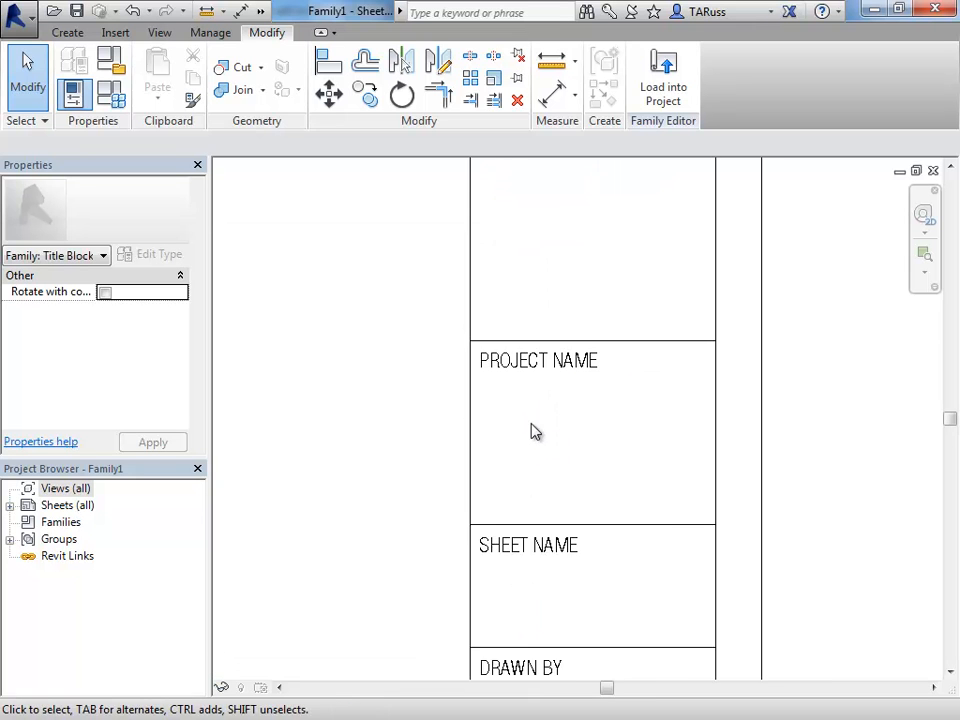
scroll(525, 431, "up", 1)
middle_click_drag(606, 396, 596, 399)
left_click(62, 34)
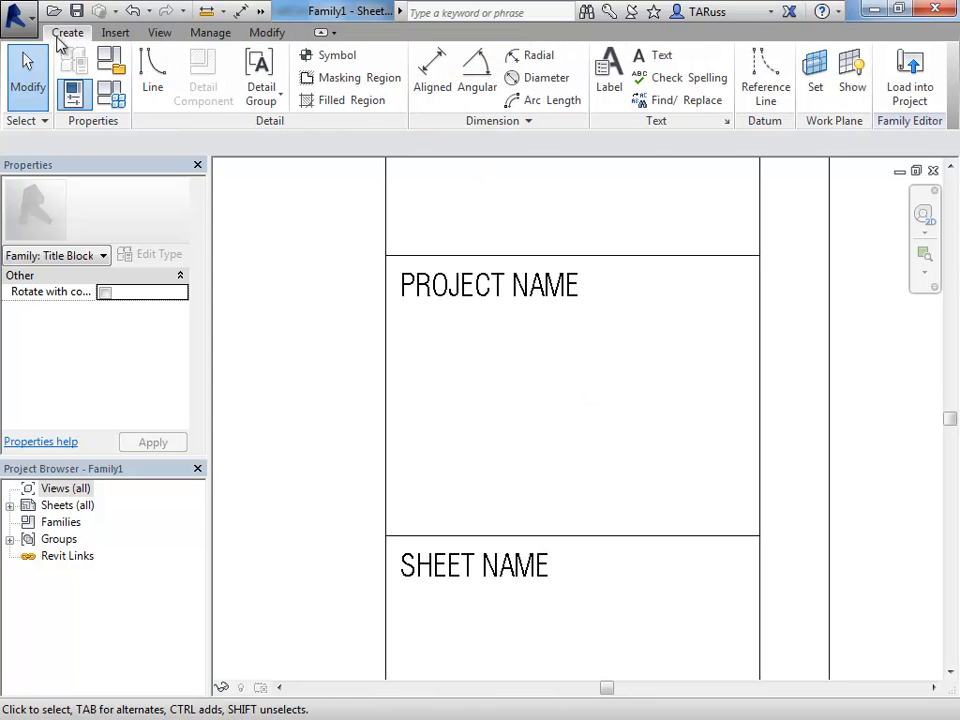
left_click(610, 80)
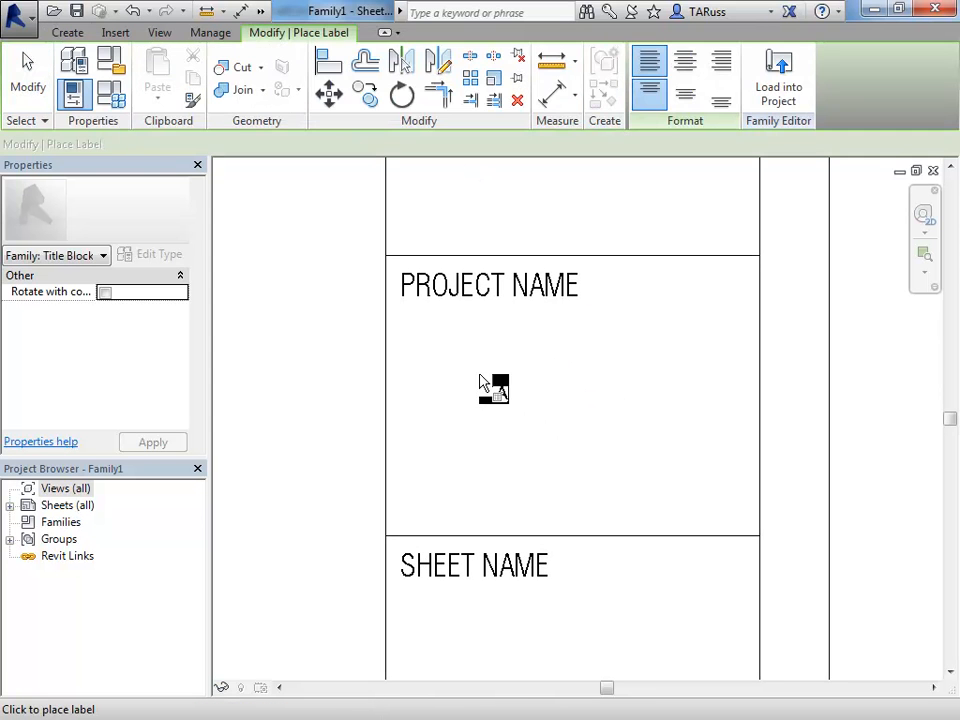
left_click(405, 334)
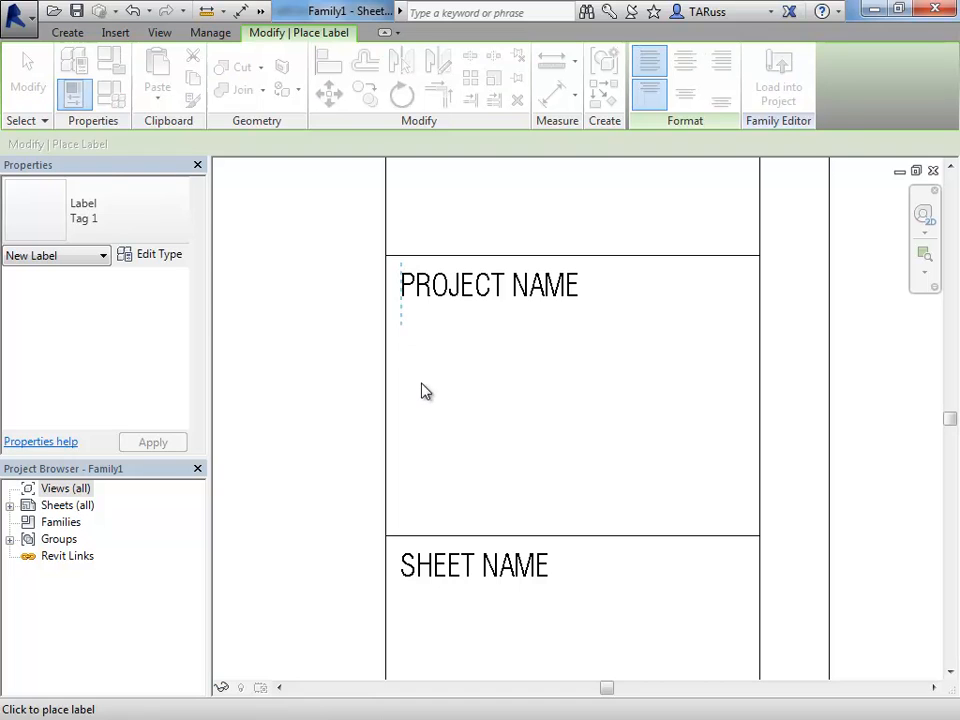
- Add the Project Name sheet parameter to the new label and finish placing labels
left_click_drag(556, 84, 556, 158)
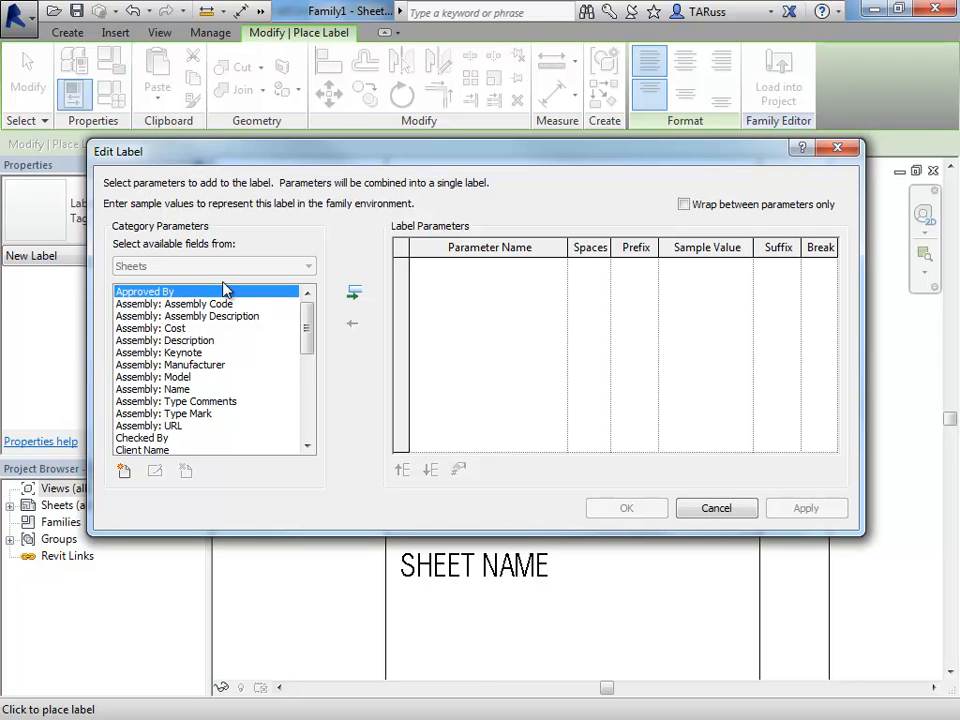
left_click_drag(310, 333, 317, 401)
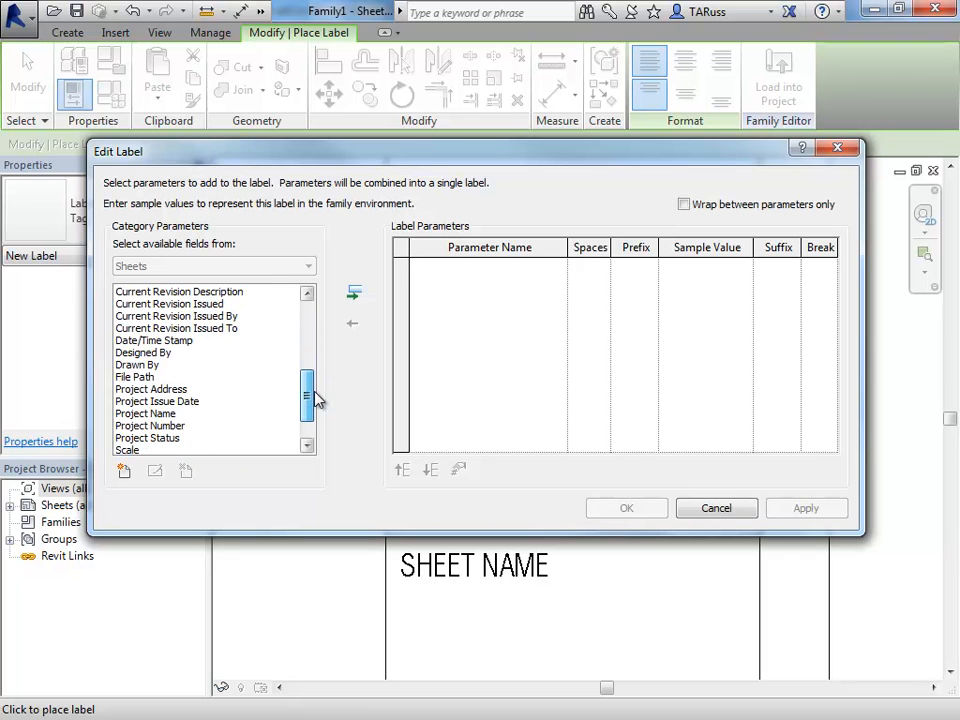
left_click(153, 416)
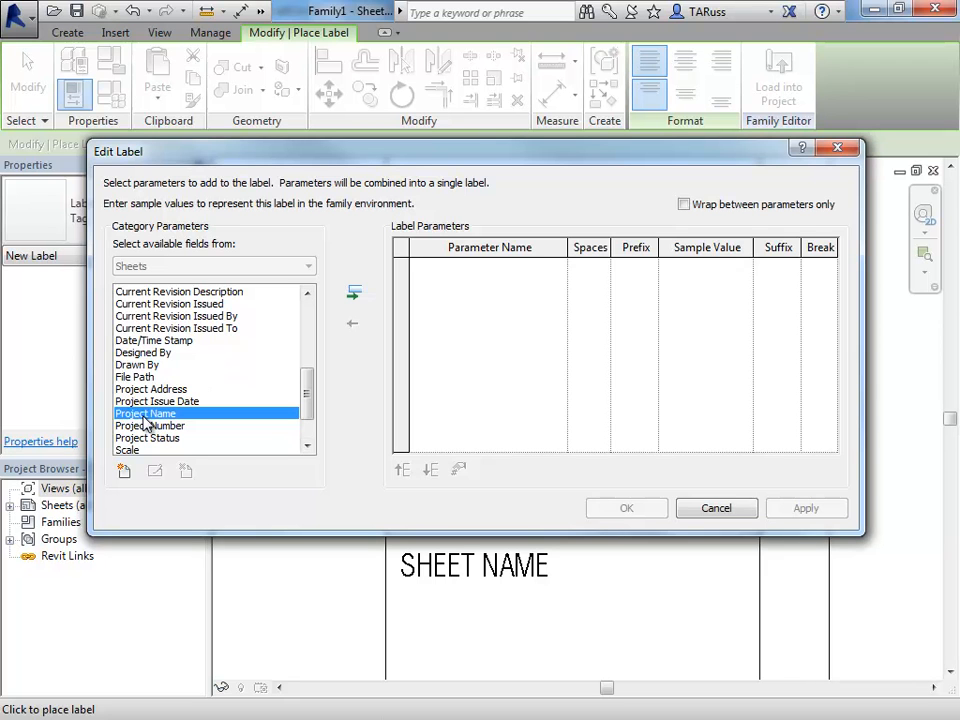
left_click(355, 294)
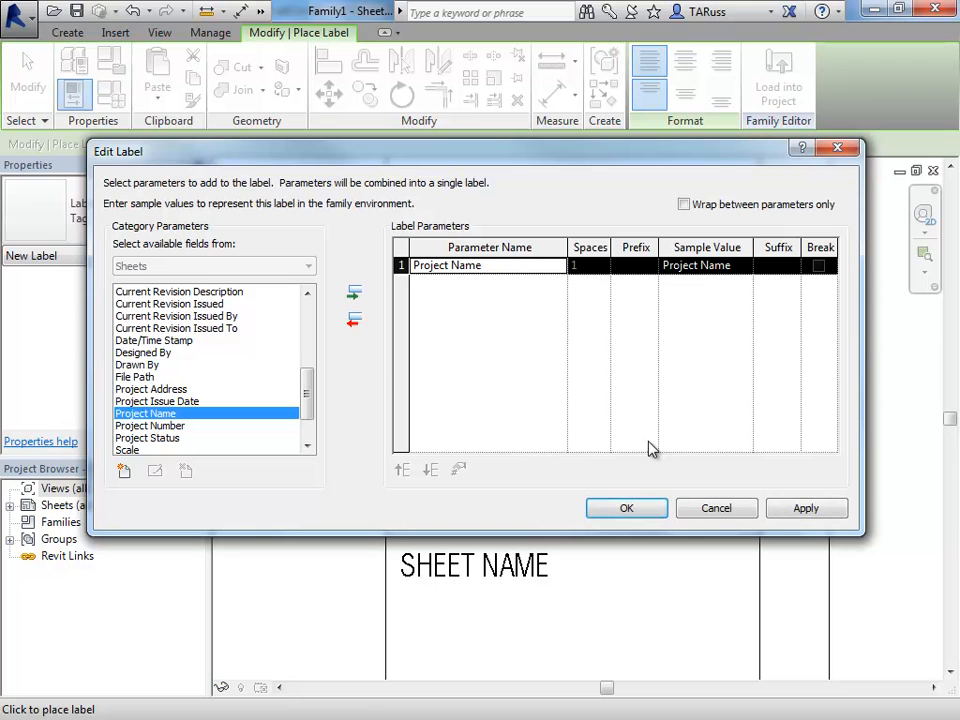
left_click(626, 509)
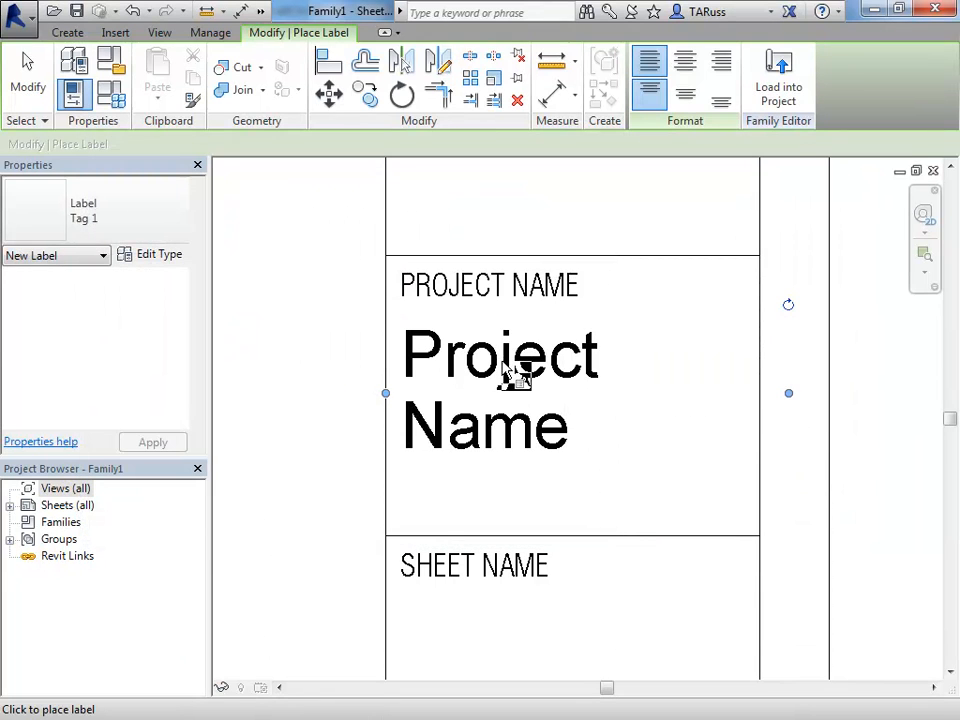
left_click(28, 70)
- Duplicate the type of the Project Name label under the name Tag 2
scroll(546, 403, "down", 3)
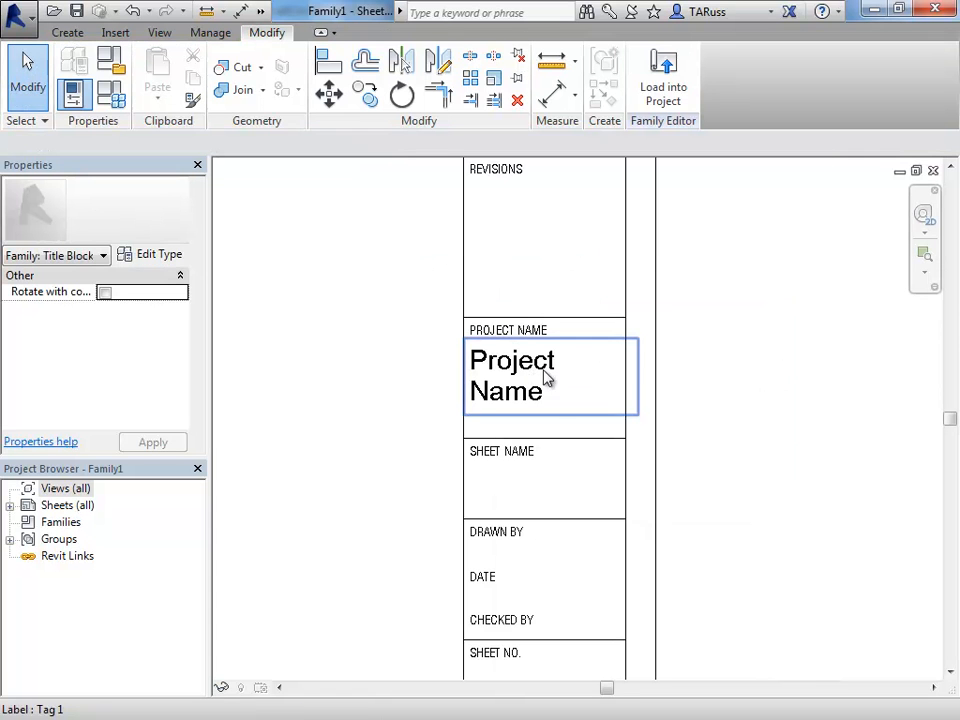
scroll(546, 378, "up", 2)
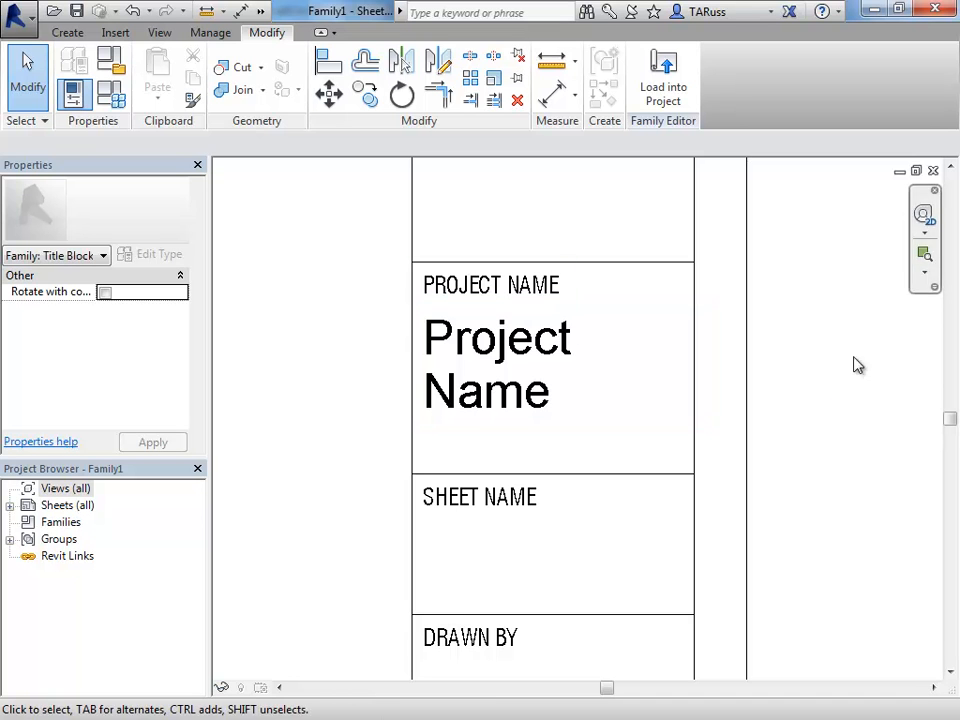
left_click(505, 362)
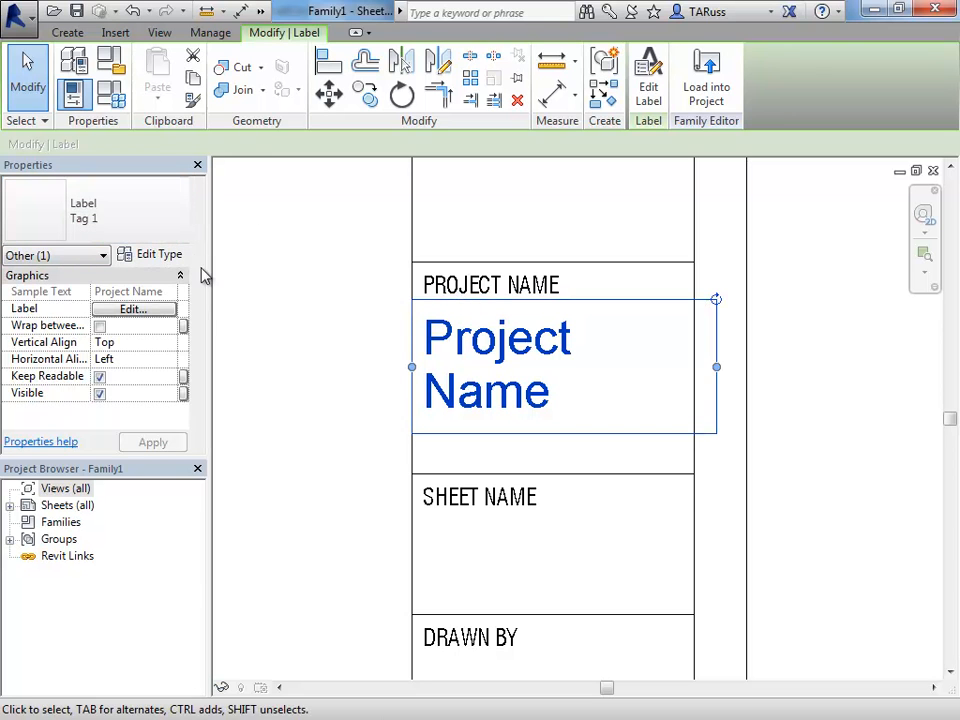
left_click(152, 256)
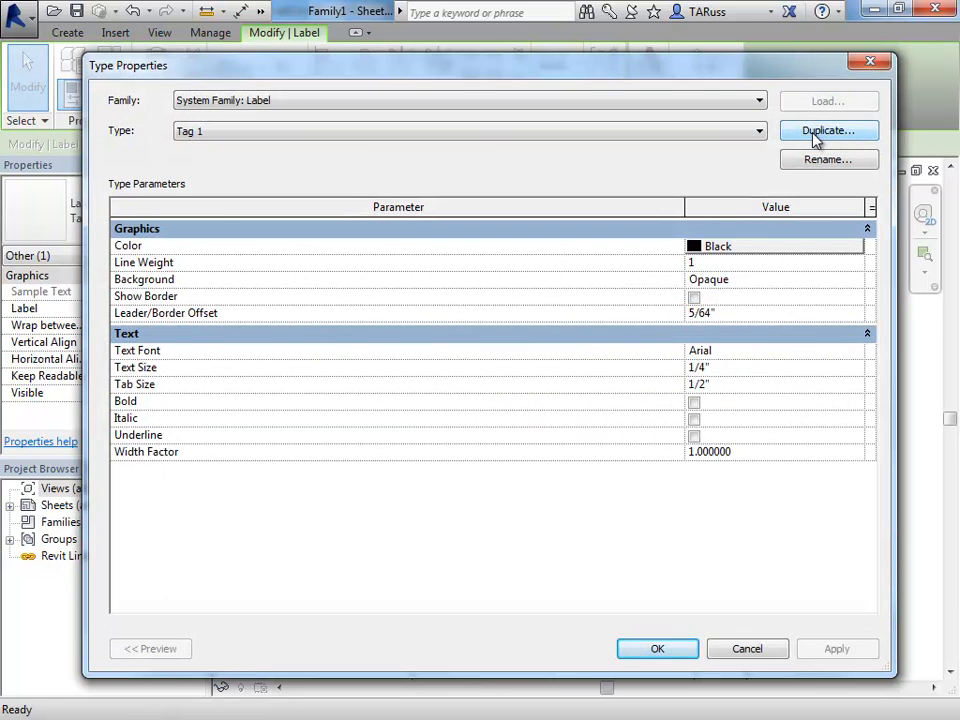
left_click(815, 132)
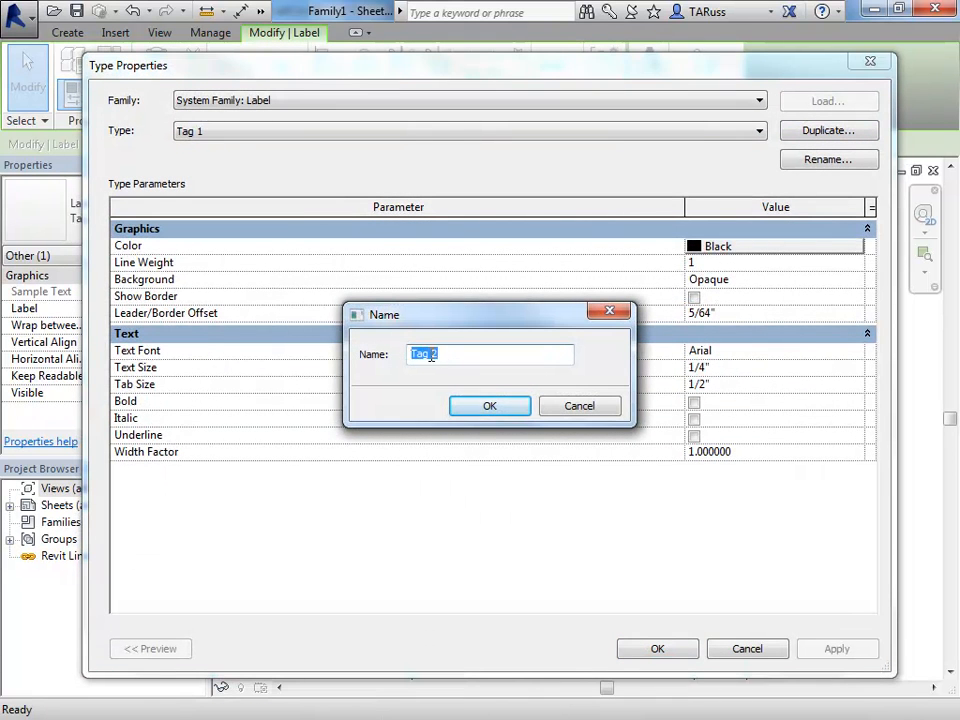
left_click(490, 406)
- Set the Tag 2 label type's text font to Swis721 LtCn BT and apply it to the Project Name label
left_click(808, 354)
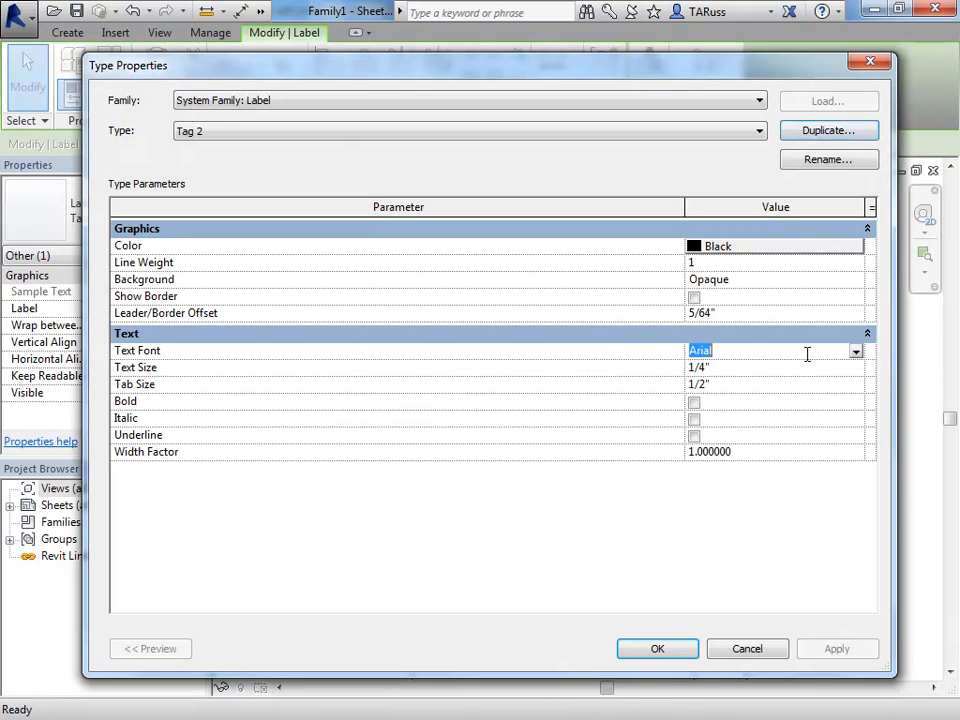
left_click(853, 354)
left_click_drag(860, 381, 866, 447)
left_click(758, 424)
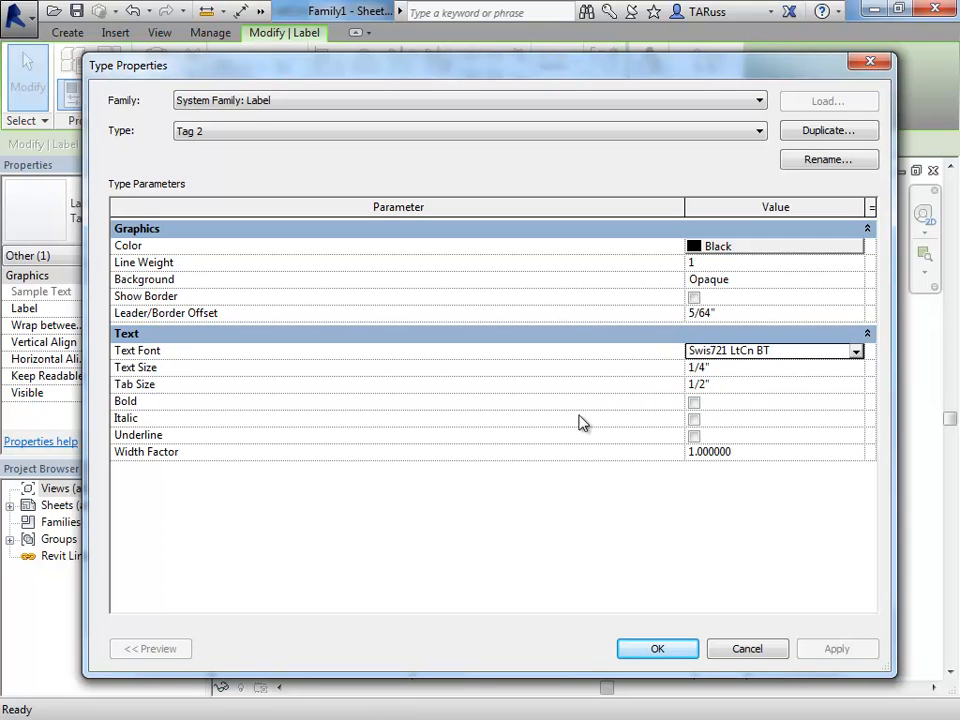
mouse_move(785, 75)
left_mouse_down()
mouse_move(78, 183)
mouse_move(681, 105)
mouse_move(797, 79)
mouse_move(789, 86)
left_mouse_up()
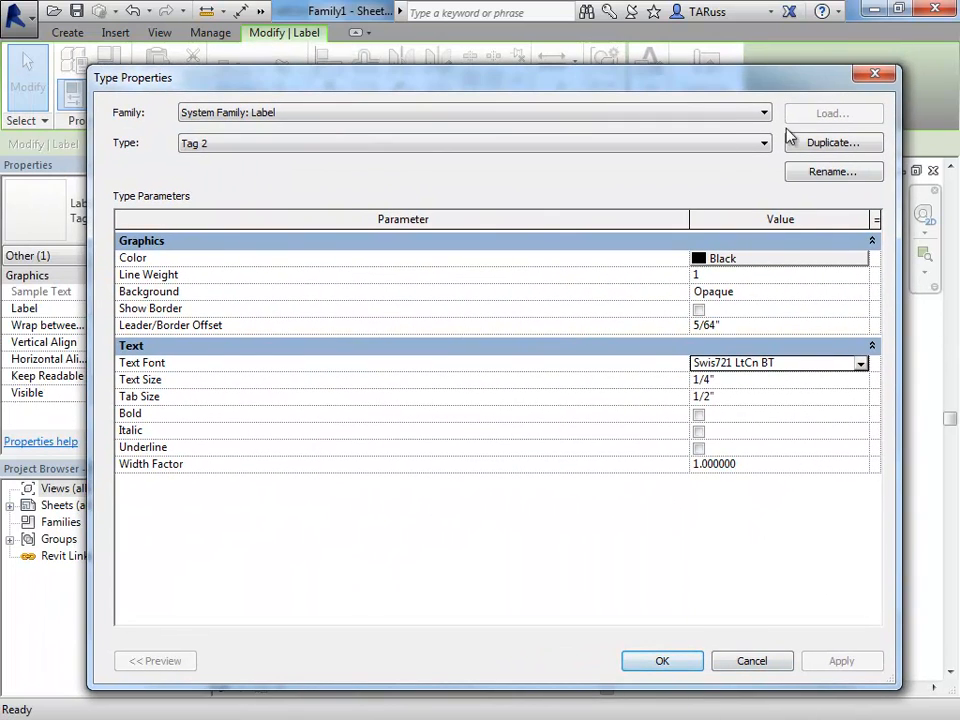
left_click_drag(819, 86, 318, 222)
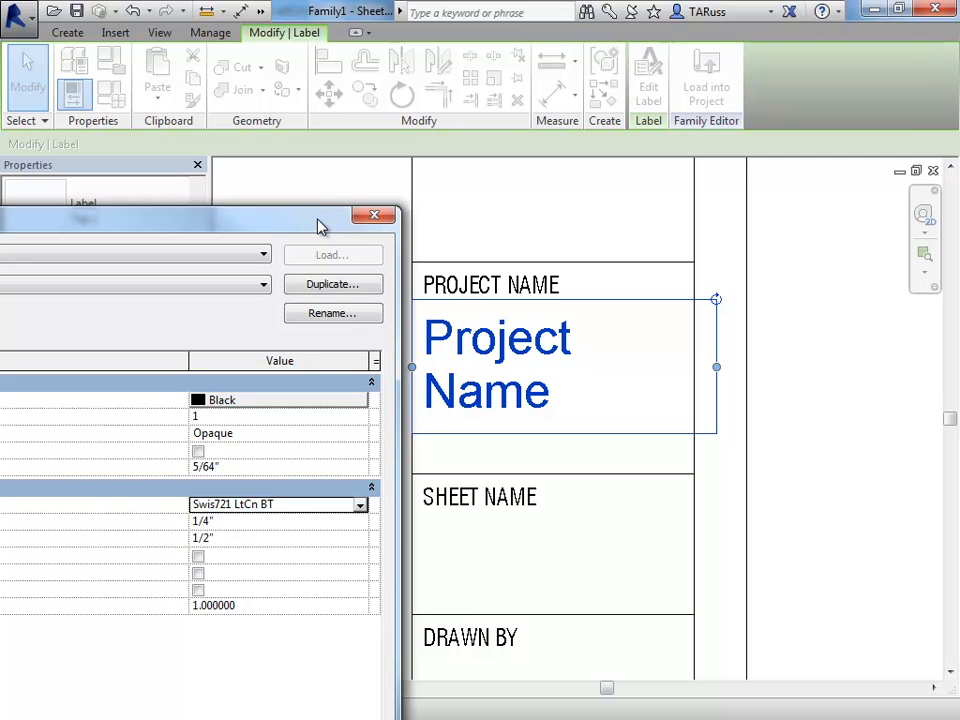
left_click_drag(320, 227, 806, 72)
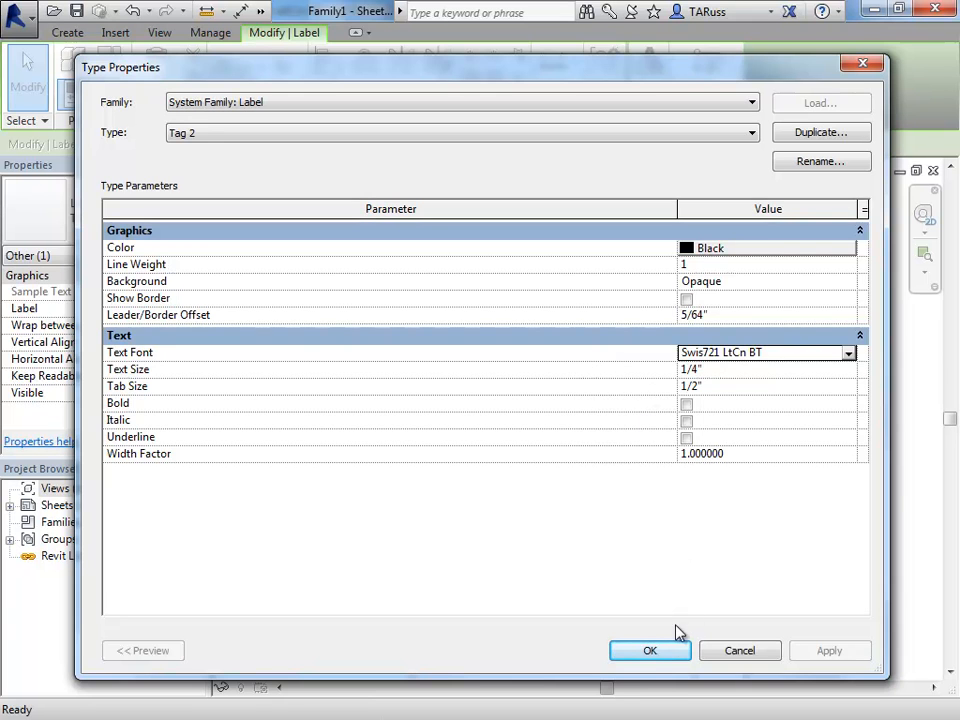
left_click(659, 651)
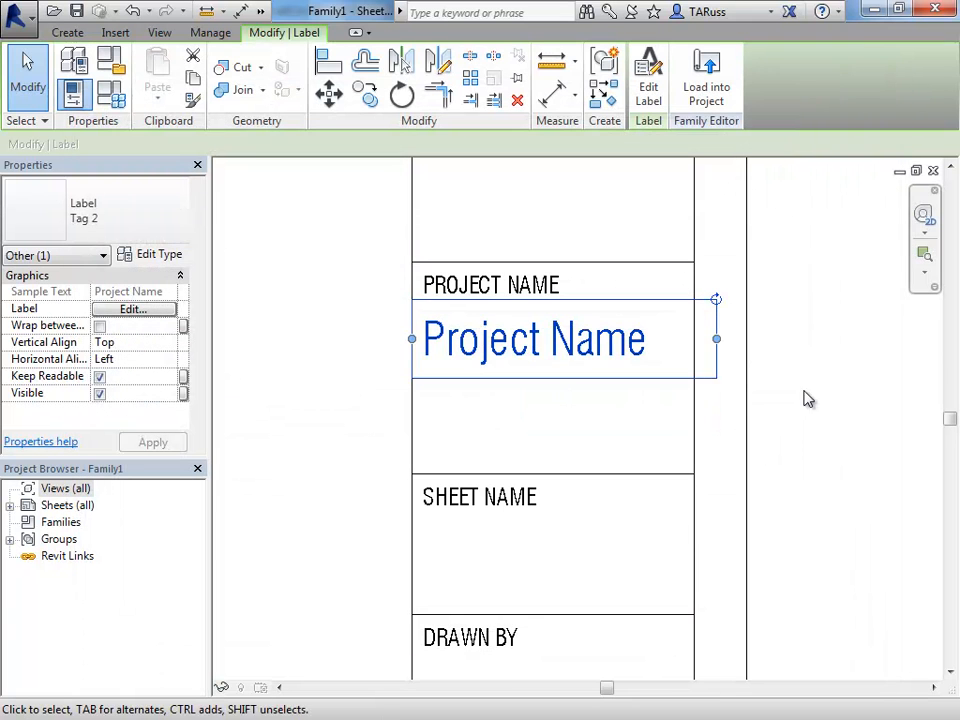
left_click(834, 411)
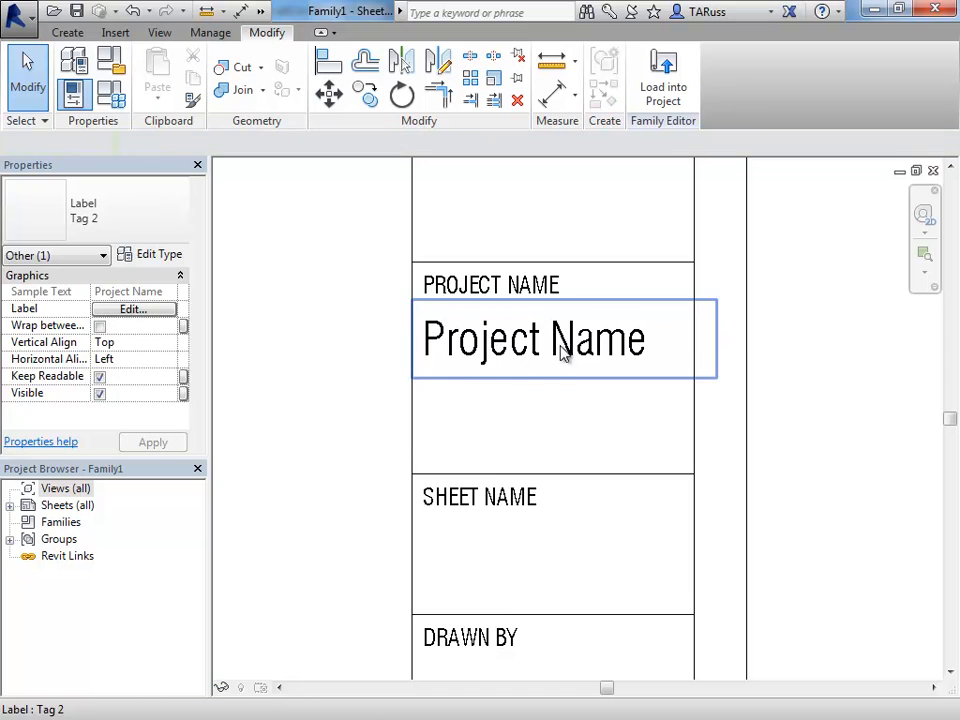
- Place a new label just below the SHEET NAME text, aligned with its left edge
scroll(508, 412, "down", 1)
middle_click_drag(566, 546, 558, 459)
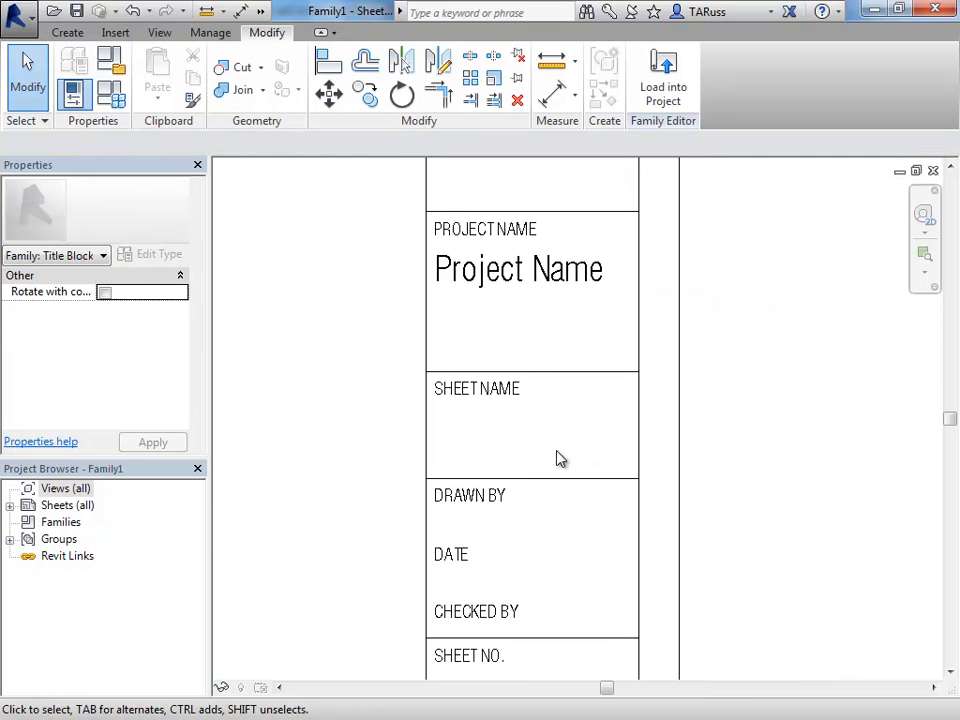
middle_click_drag(489, 461, 538, 452)
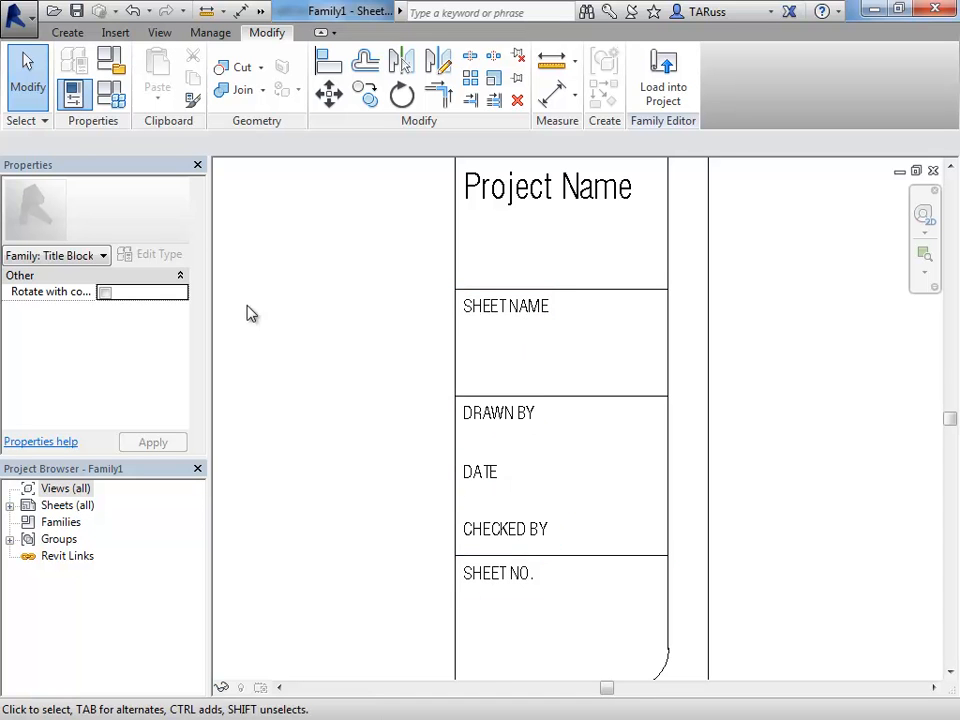
left_click(67, 33)
left_click(609, 72)
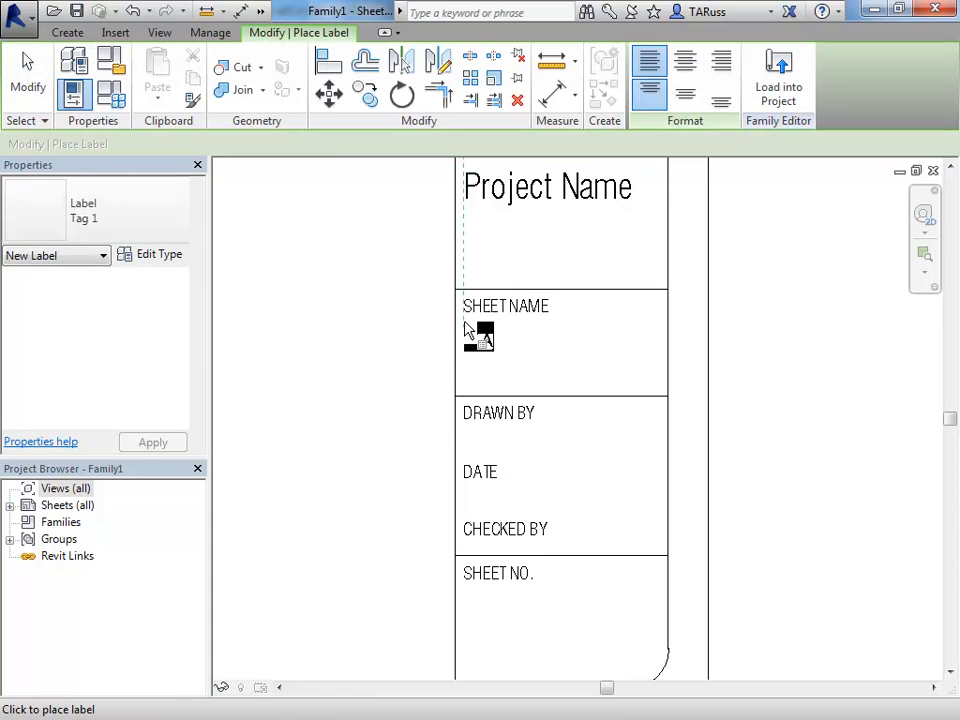
left_click(464, 330)
- Add the Sheet Name parameter to the new label and finish placing labels
left_click_drag(306, 321, 310, 421)
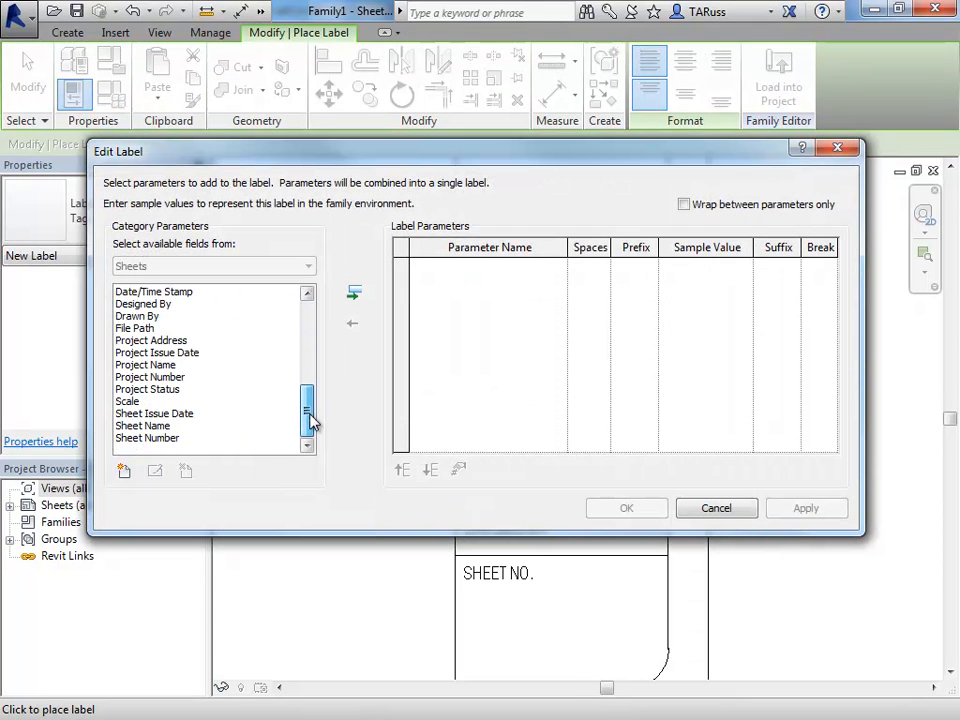
left_click(146, 425)
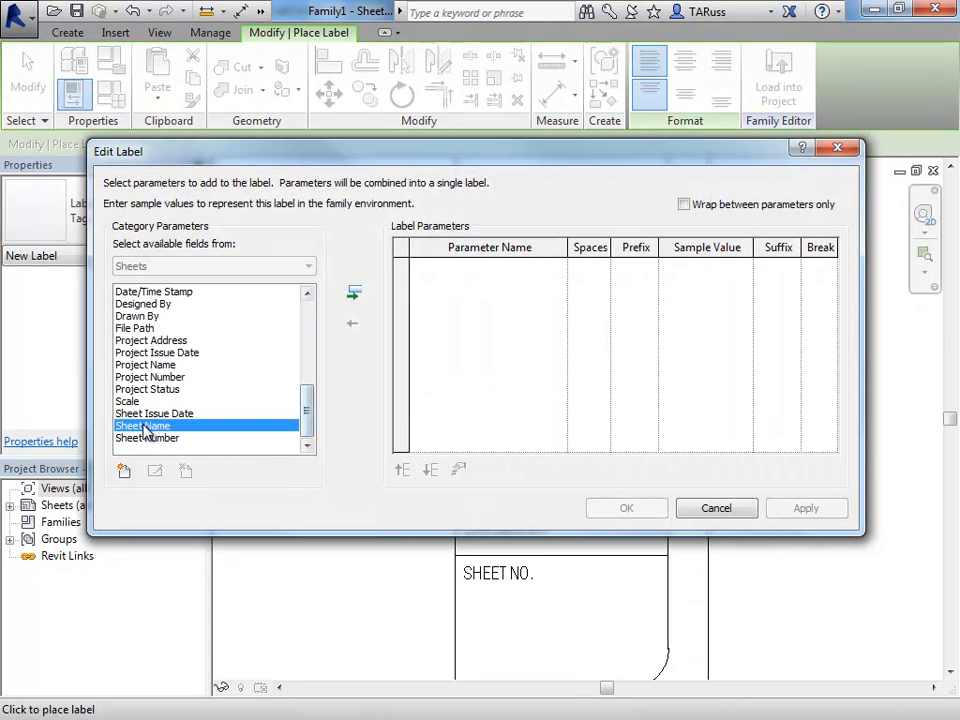
left_click(354, 295)
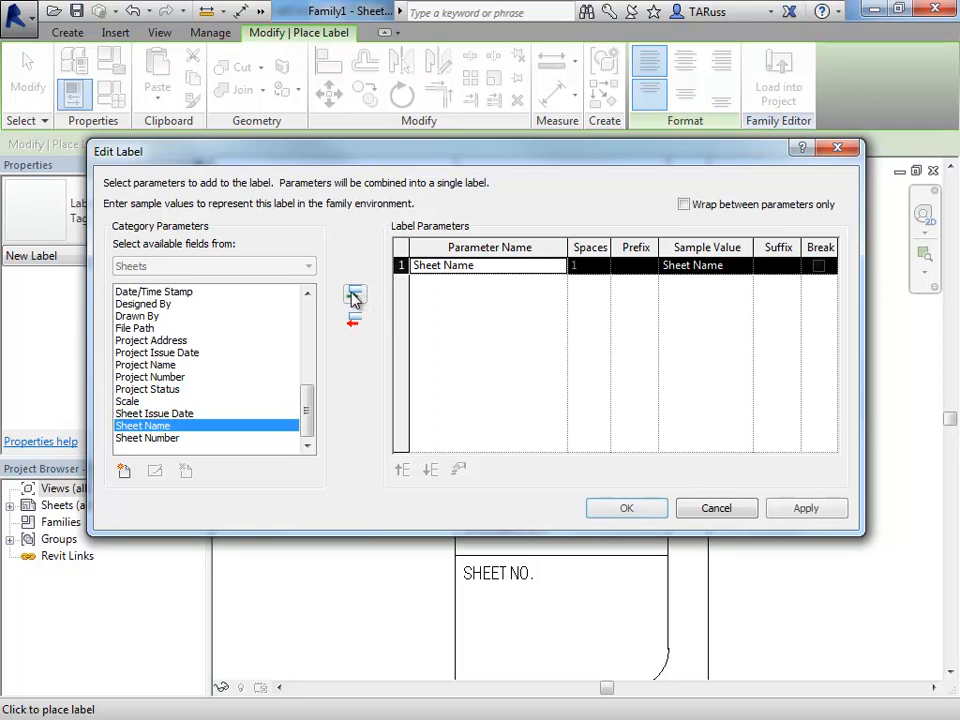
left_click(627, 509)
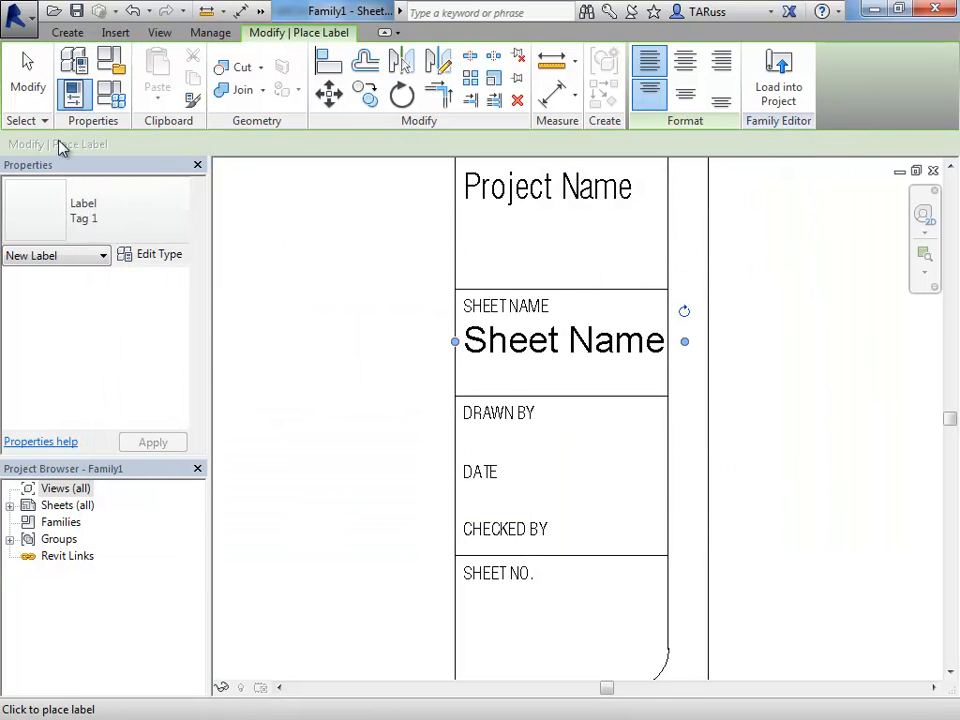
key("Escape")
- Change the Sheet Name label's type to Tag 2 and deselect the label
left_click(628, 355)
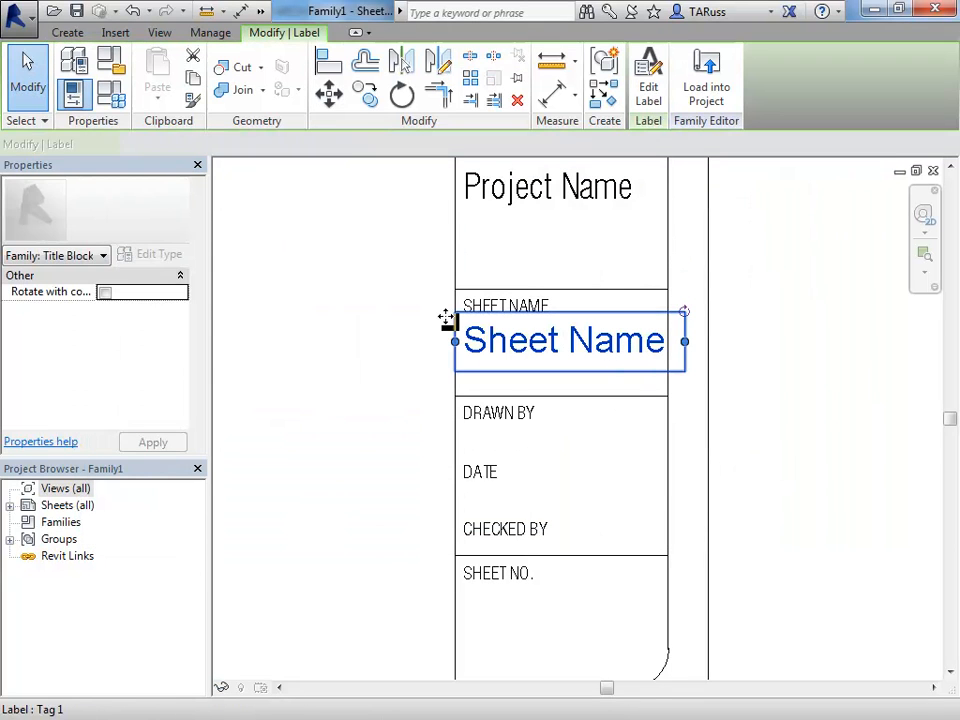
left_click(172, 256)
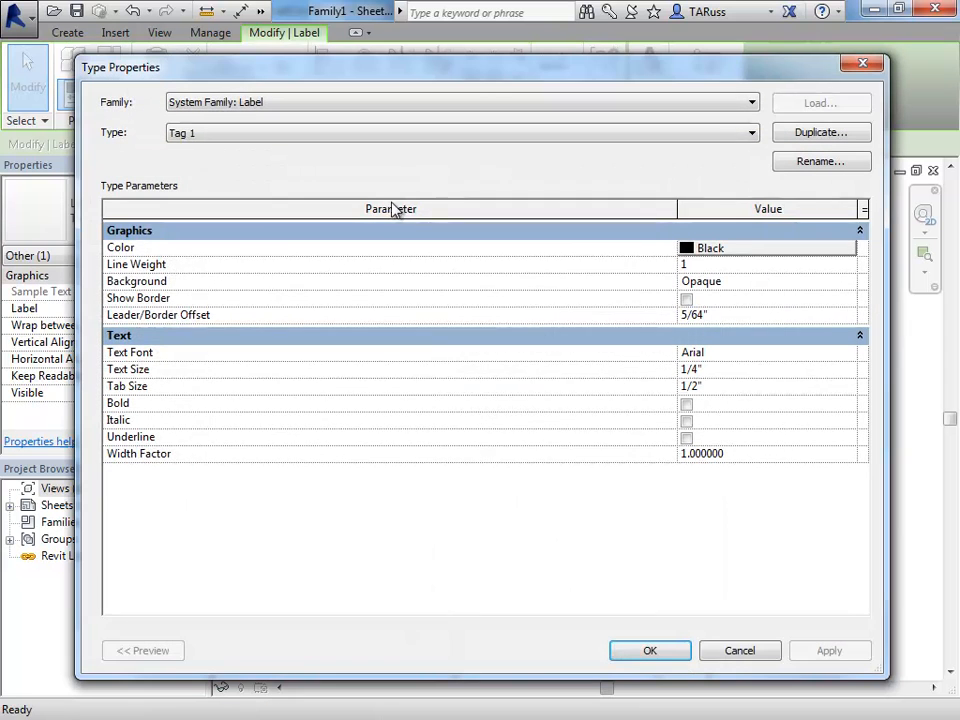
left_click(212, 136)
left_click(196, 163)
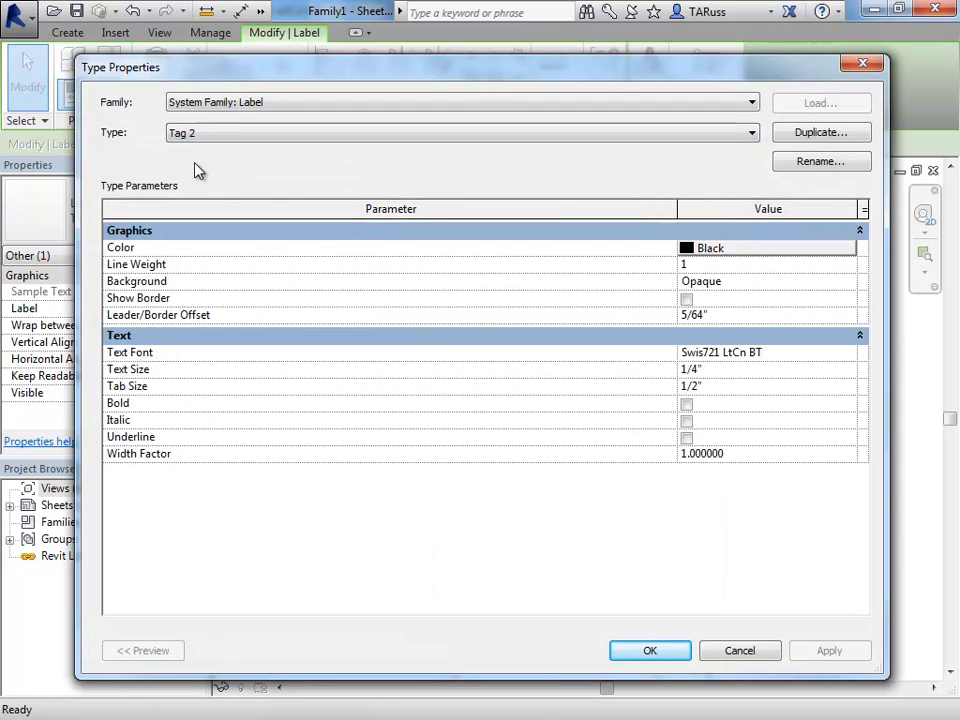
left_click(656, 652)
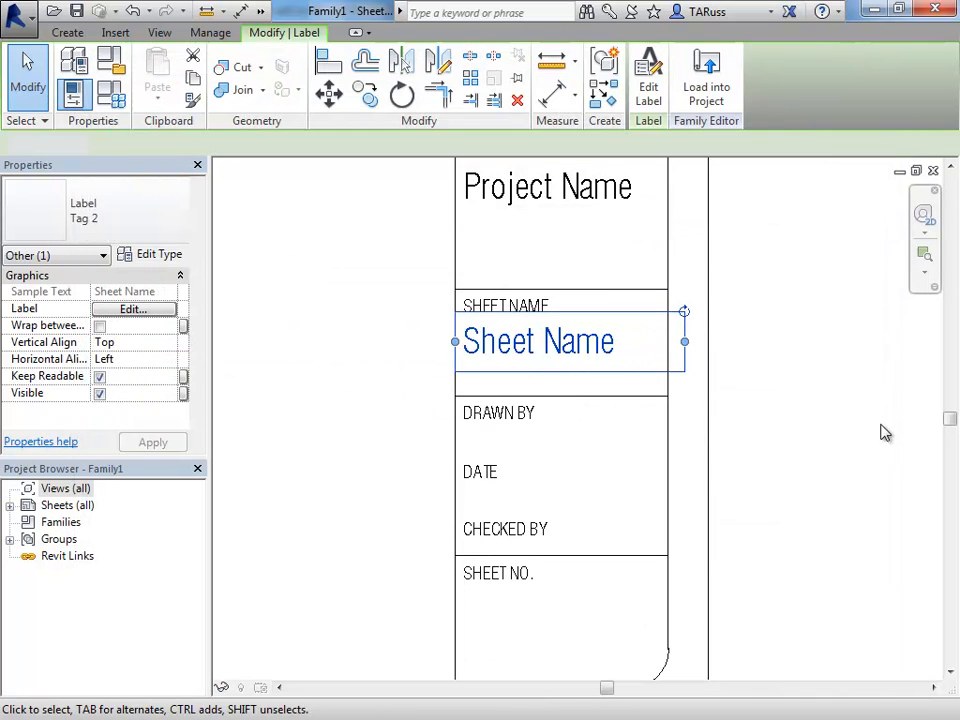
left_click(885, 432)
- Examine the labels in the title strip from the PROJECT NAME cell down to the SHEET NO. cell, including drawn by, date and checked by
middle_click_drag(639, 561, 634, 536)
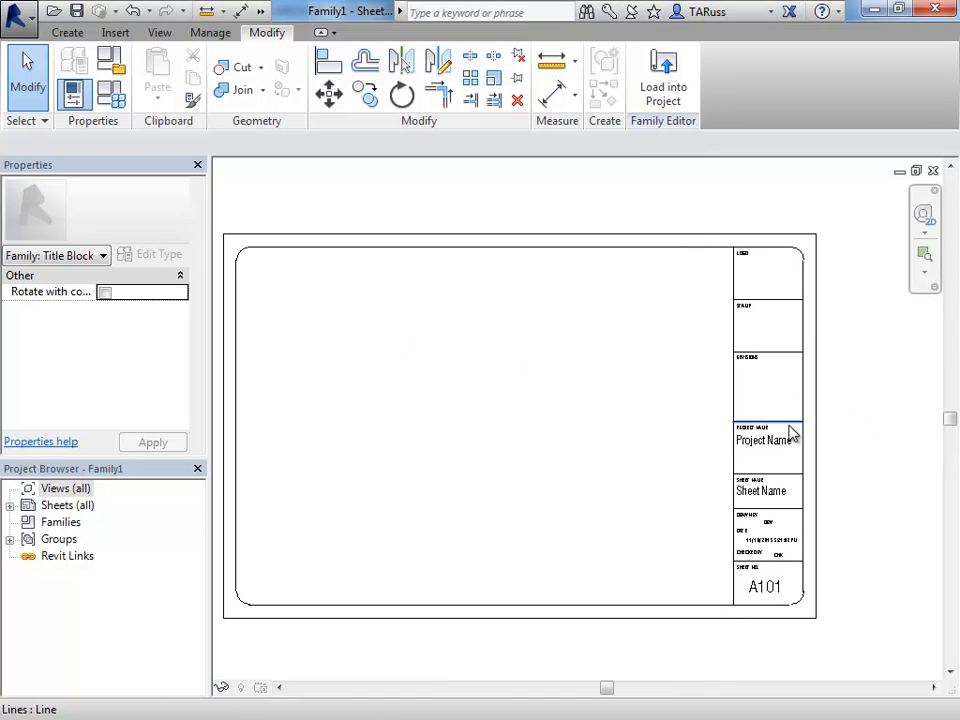
scroll(789, 429, "up", 5)
scroll(641, 279, "up", 4)
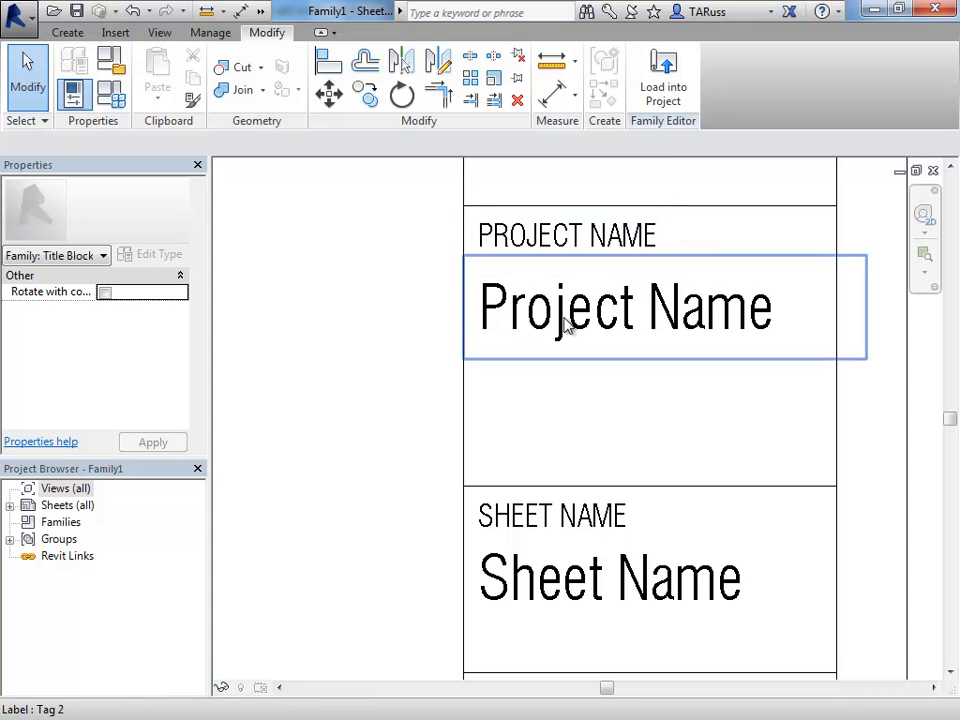
scroll(575, 318, "down", 4)
scroll(603, 290, "up", 3)
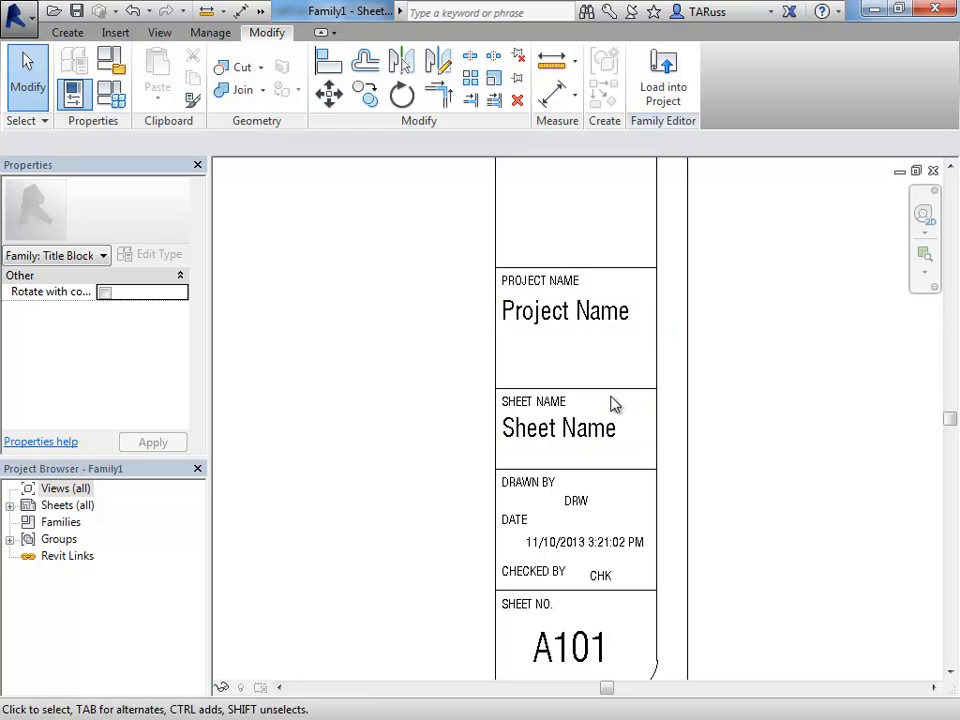
middle_click_drag(671, 491, 727, 451)
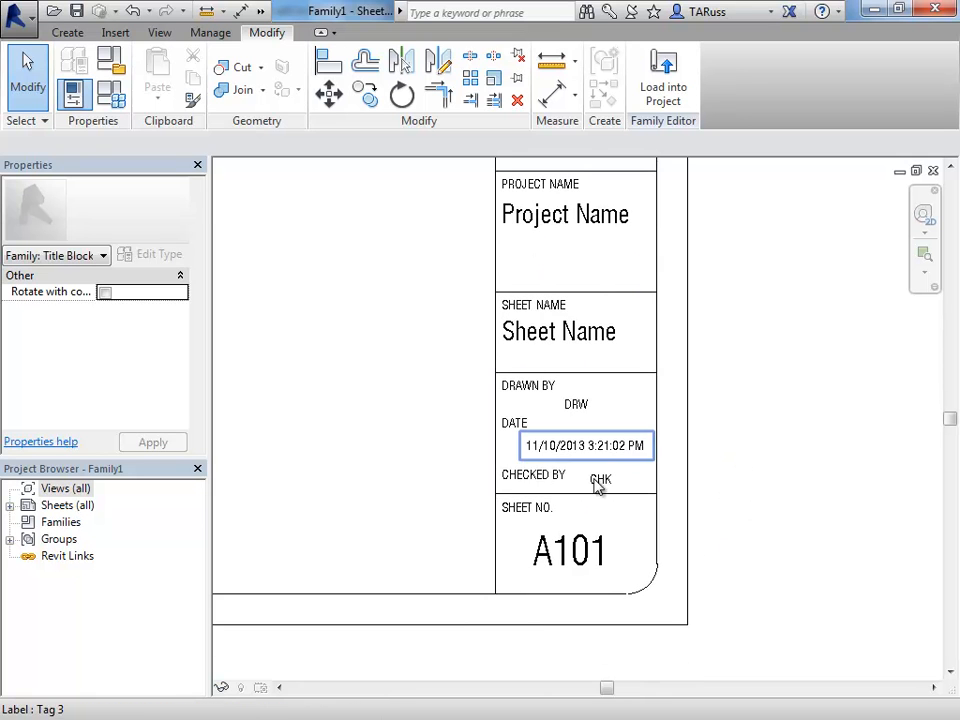
scroll(568, 555, "up", 2)
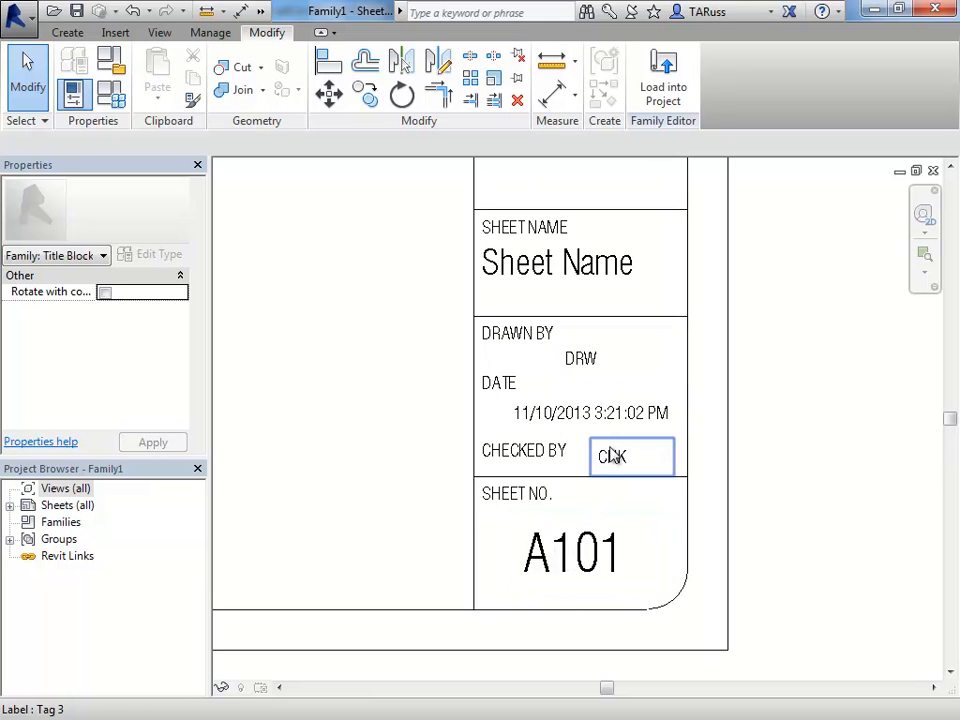
scroll(603, 427, "up", 2)
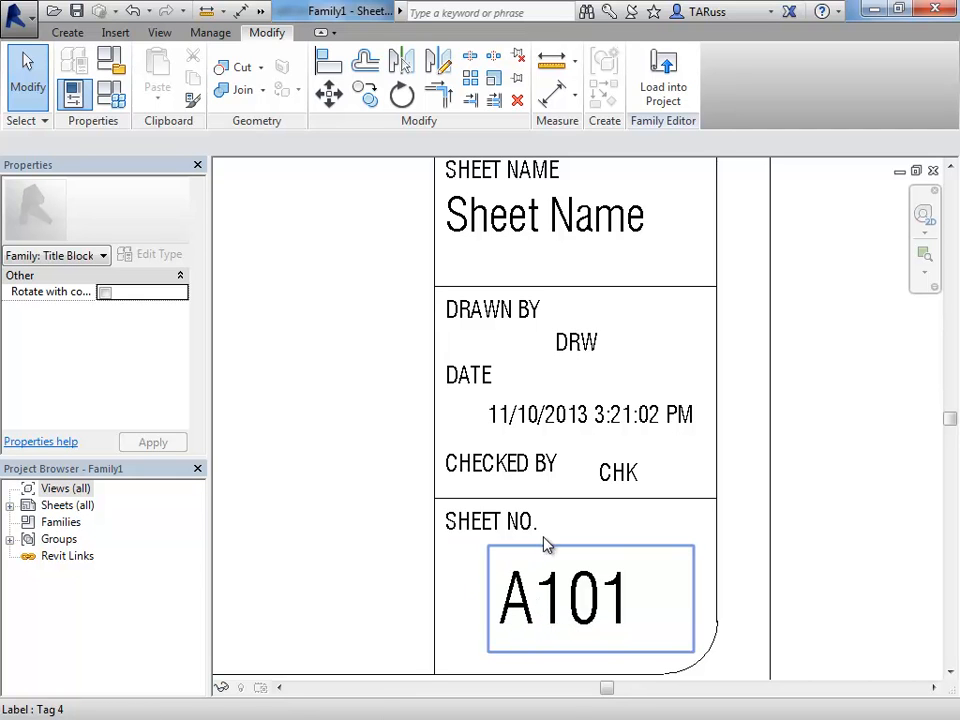
scroll(790, 600, "down", 6)
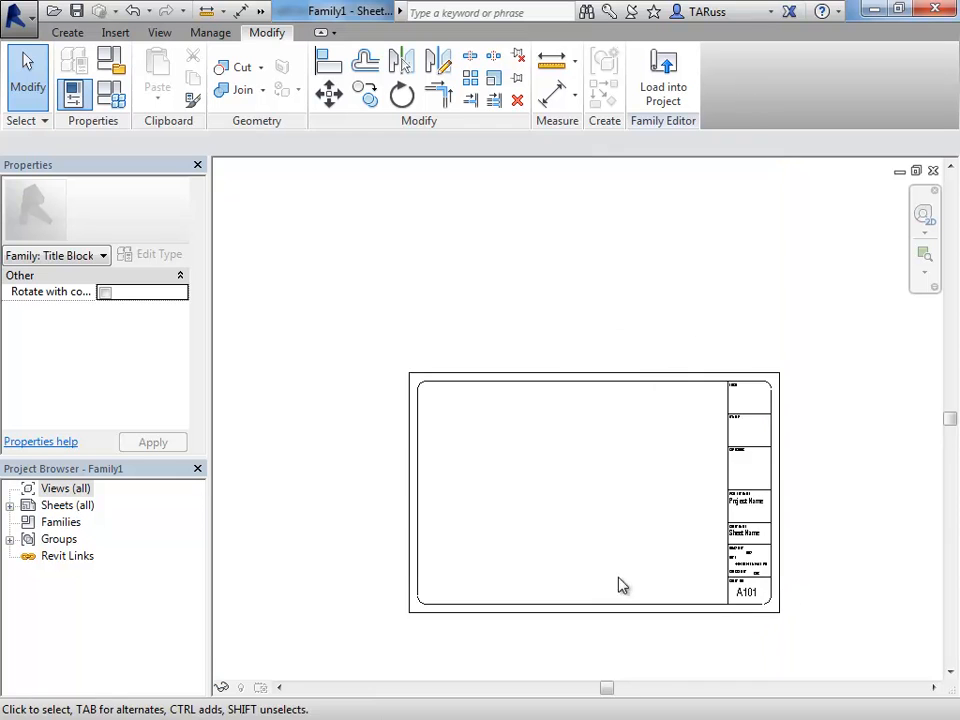
scroll(656, 596, "up", 1)
middle_click_drag(707, 623, 703, 609)
scroll(624, 614, "up", 1)
middle_click_drag(624, 621, 650, 660)
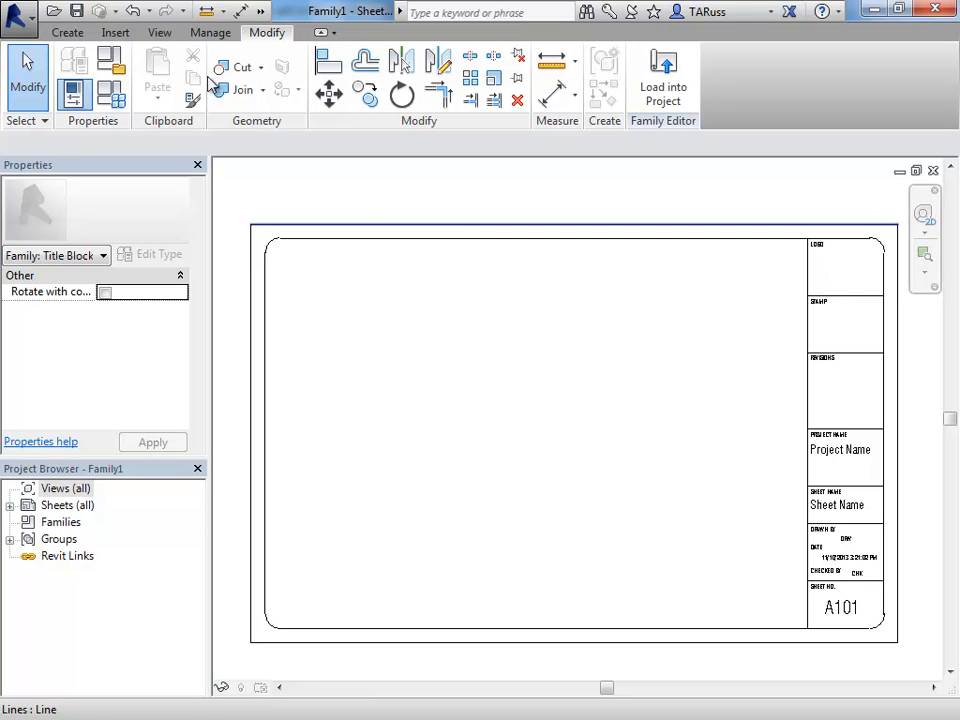
- Start a CAD import and browse the Data drive's TR folder to the sait logos folder inside SAIT admin
left_click(115, 34)
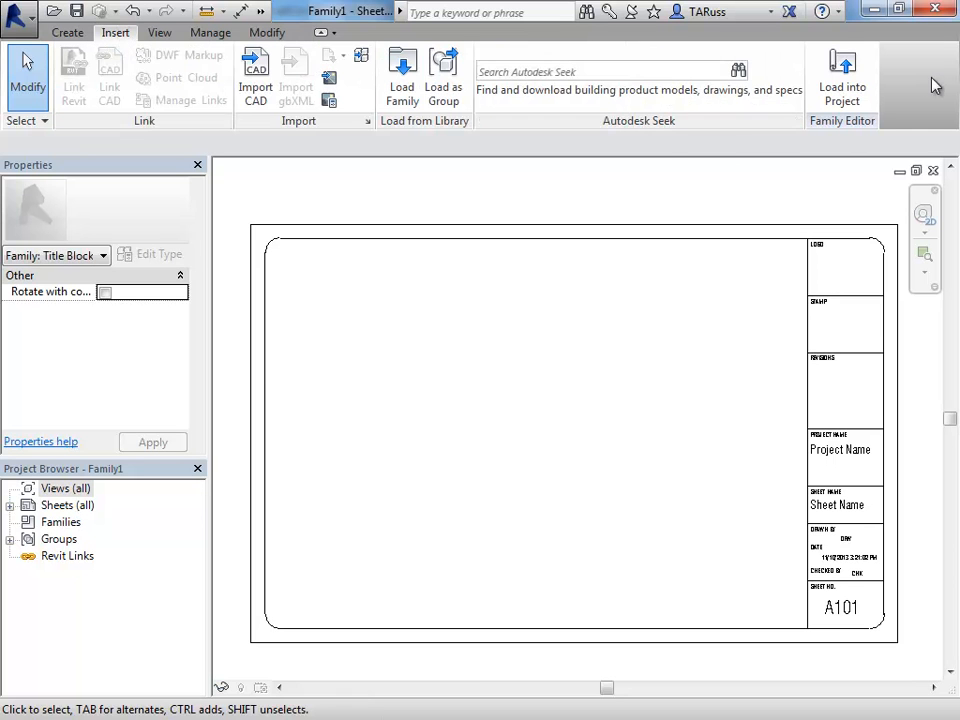
left_click(256, 80)
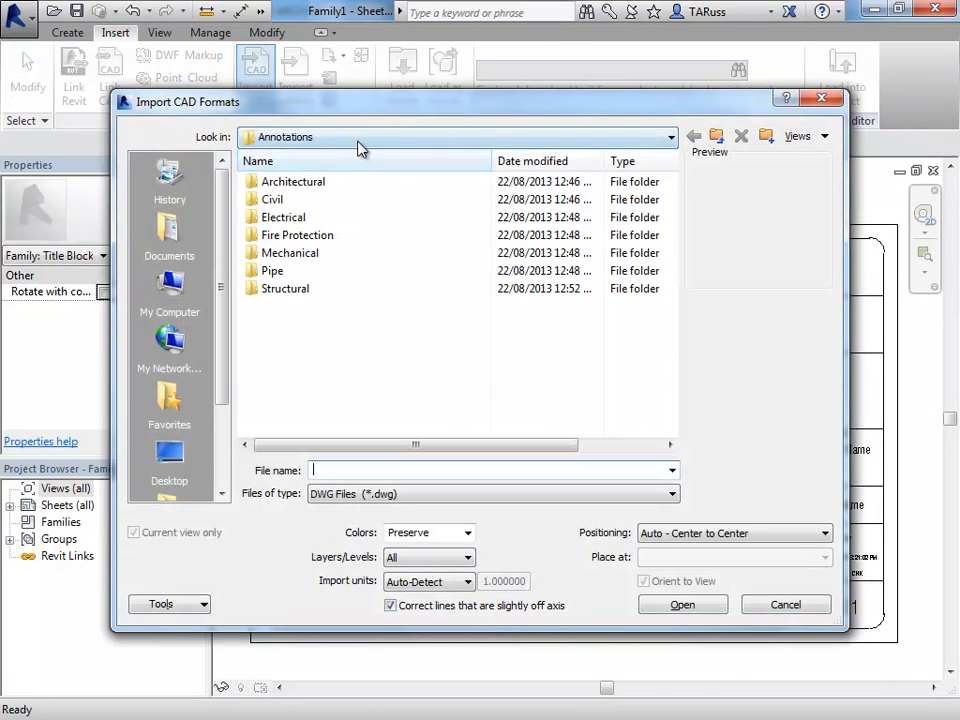
left_click(360, 140)
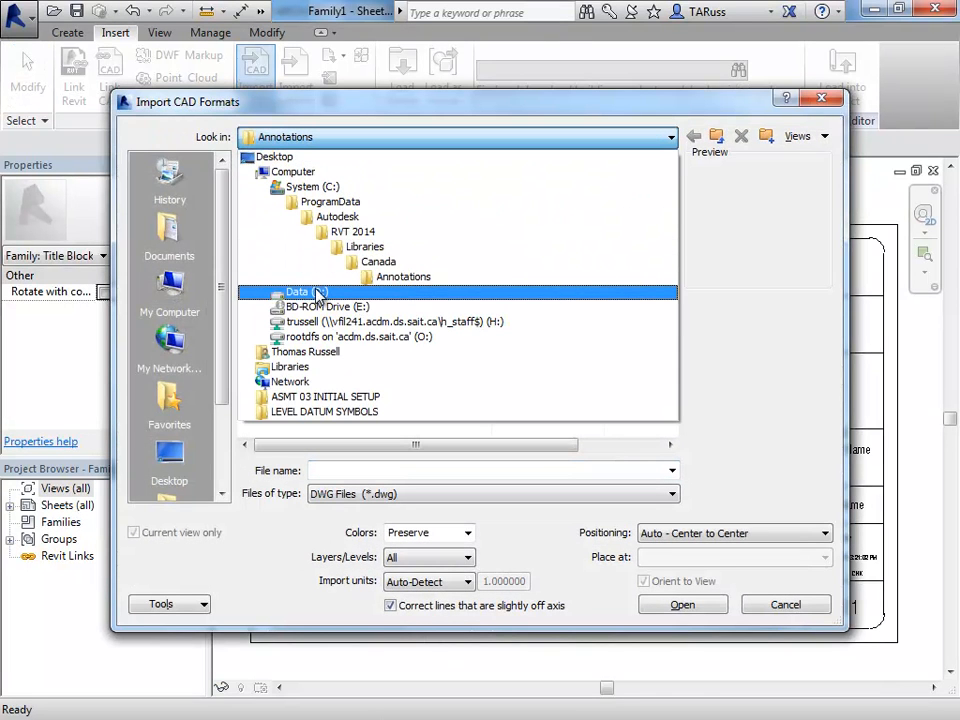
left_click(316, 293)
double_click(270, 222)
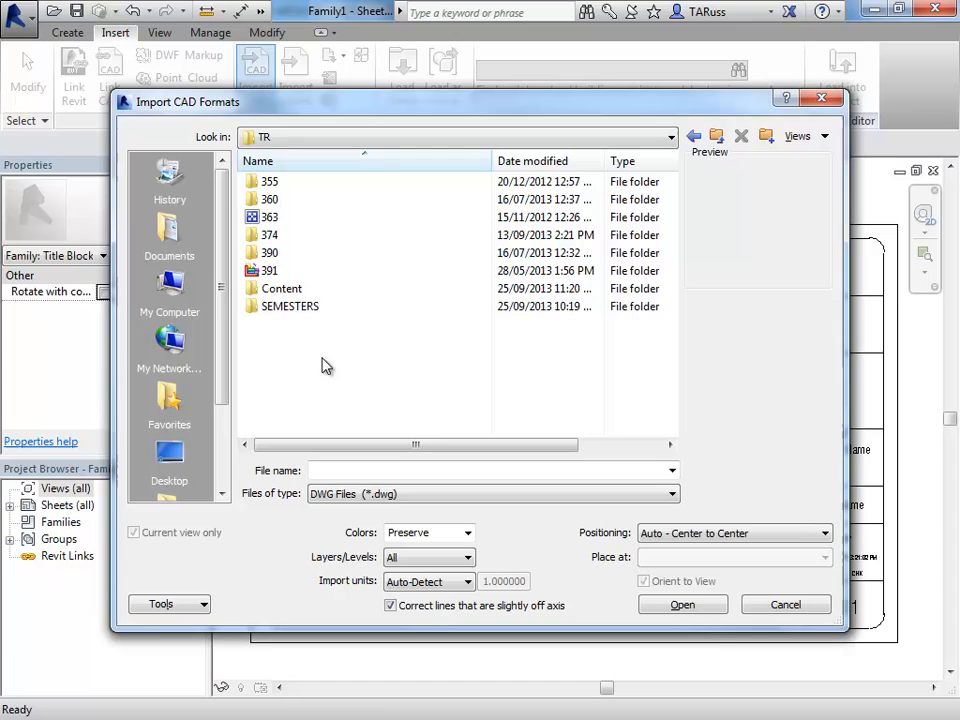
double_click(293, 290)
double_click(302, 296)
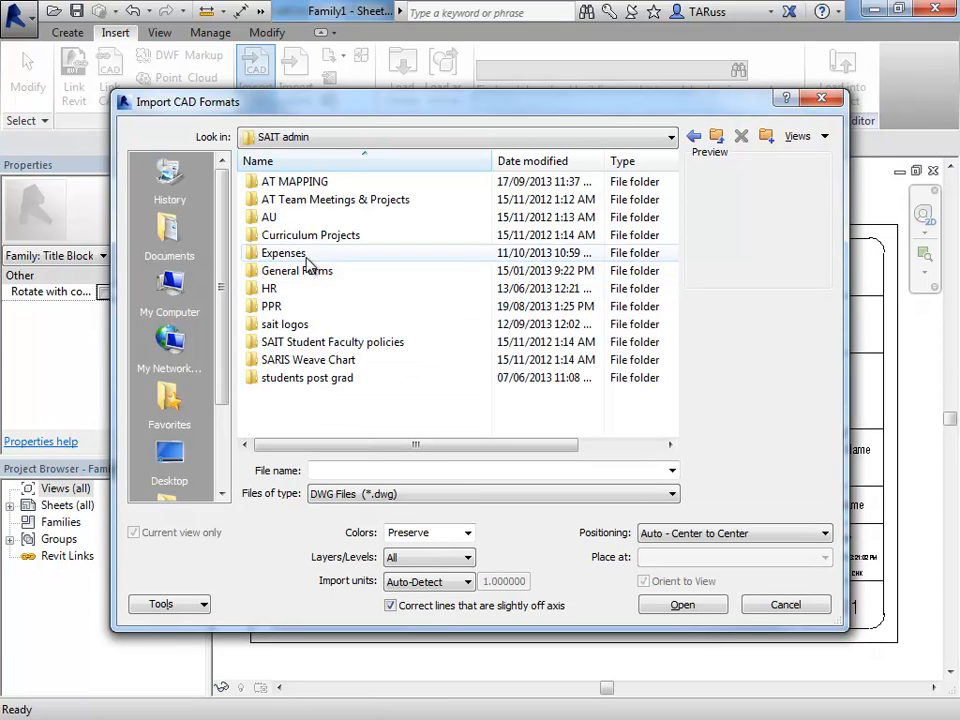
double_click(297, 329)
- Import the logo drawing SAIT black.dwg into the title block family
left_click(292, 183)
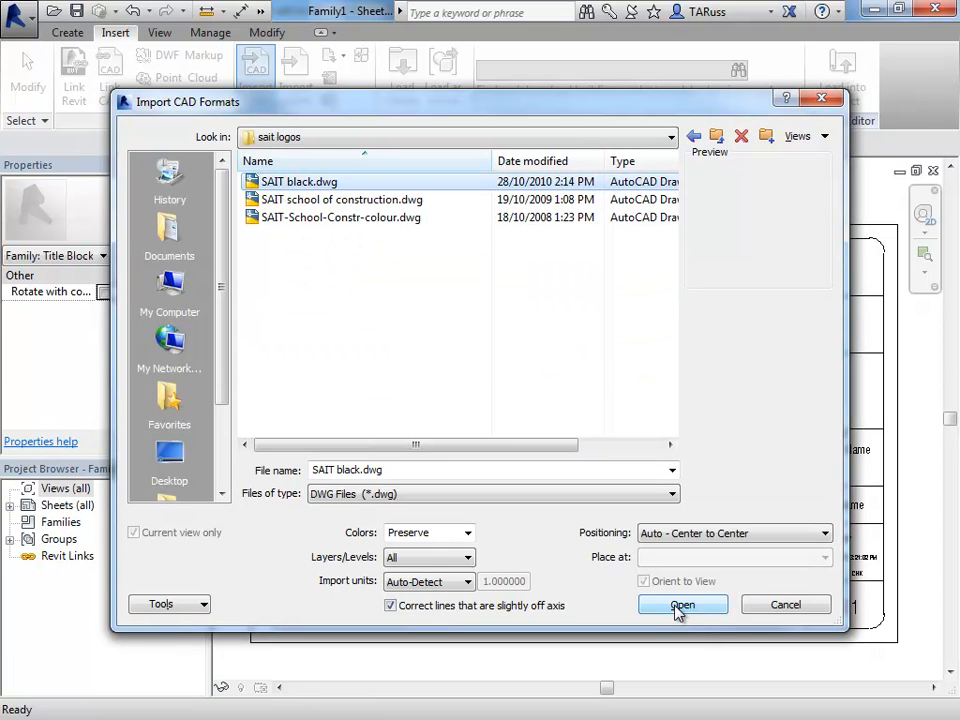
left_click(679, 606)
left_click(544, 396)
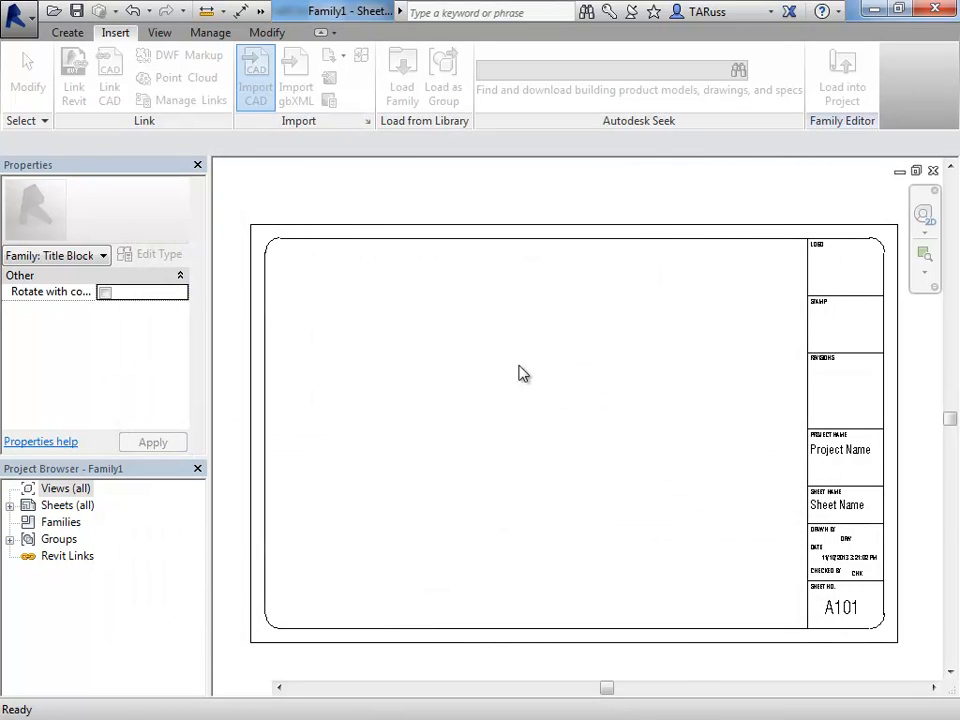
scroll(572, 392, "down", 5)
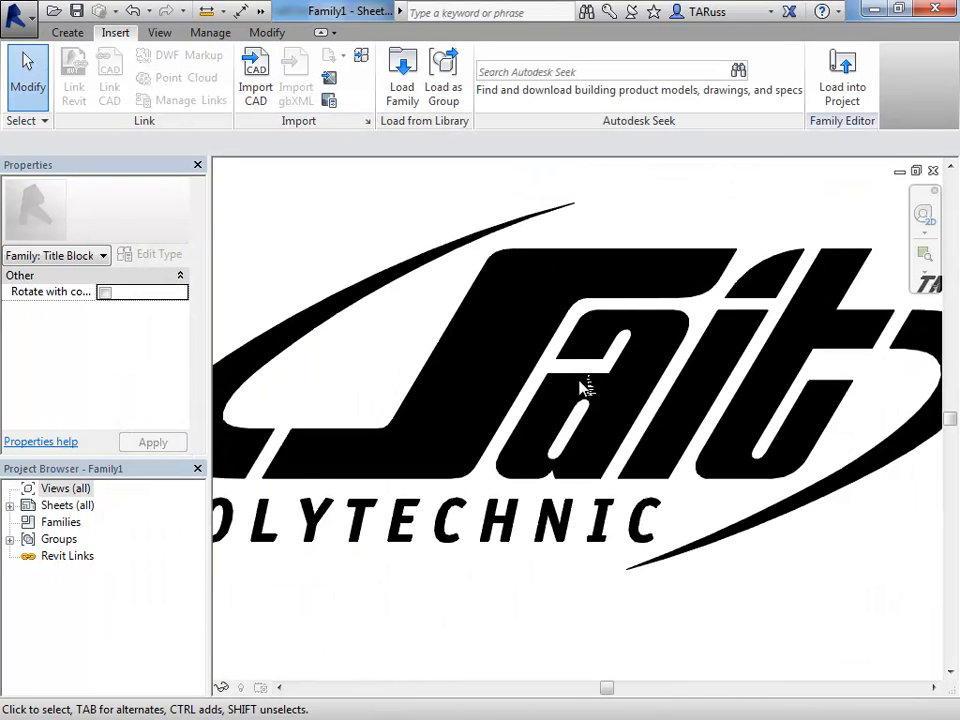
scroll(585, 388, "down", 2)
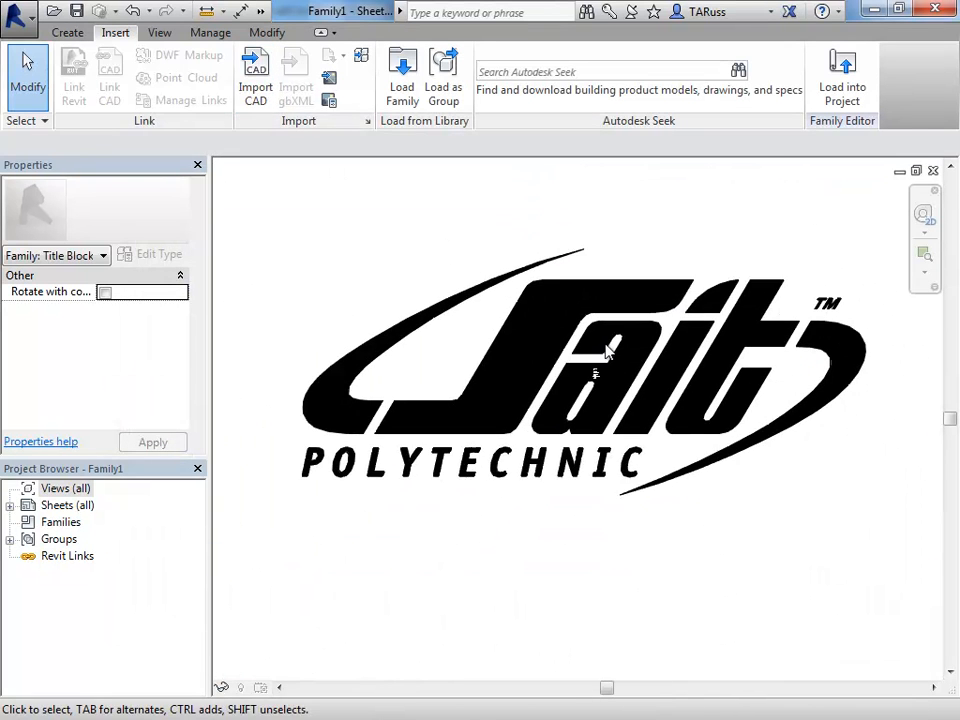
- Scale the imported SAIT logo graphically about the title block's centre to about 0.0033 of its original size
left_click(516, 310)
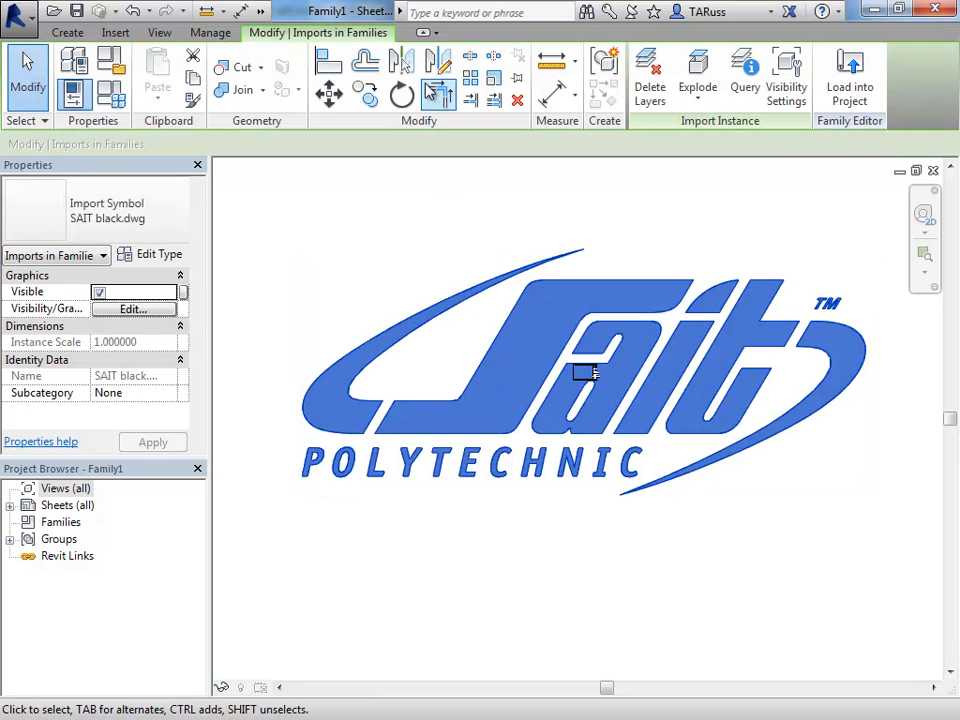
left_click(493, 79)
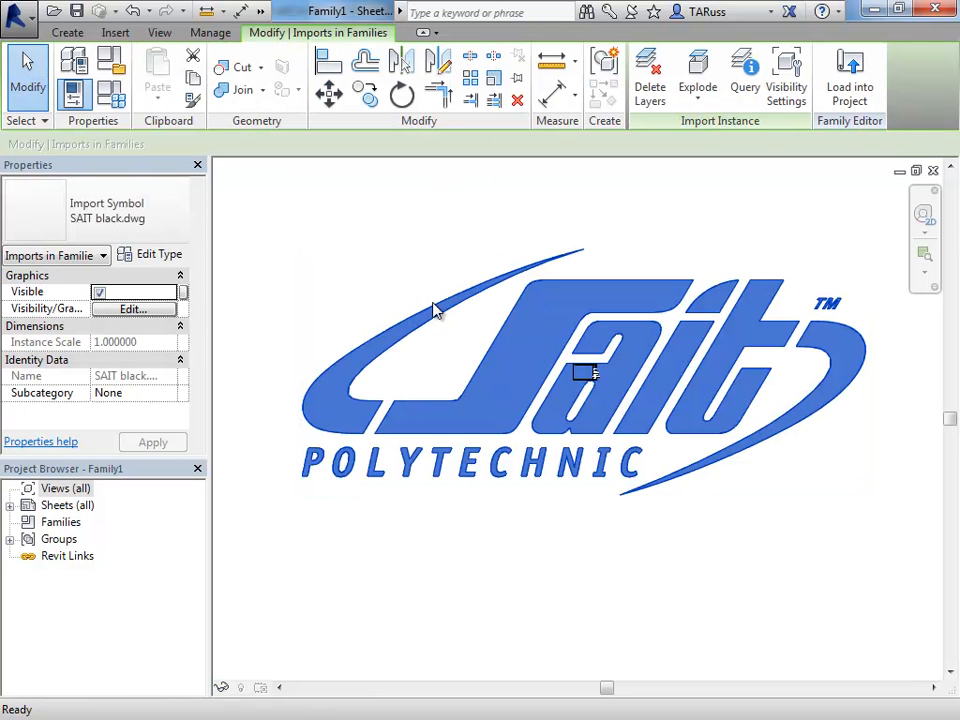
left_click(596, 372)
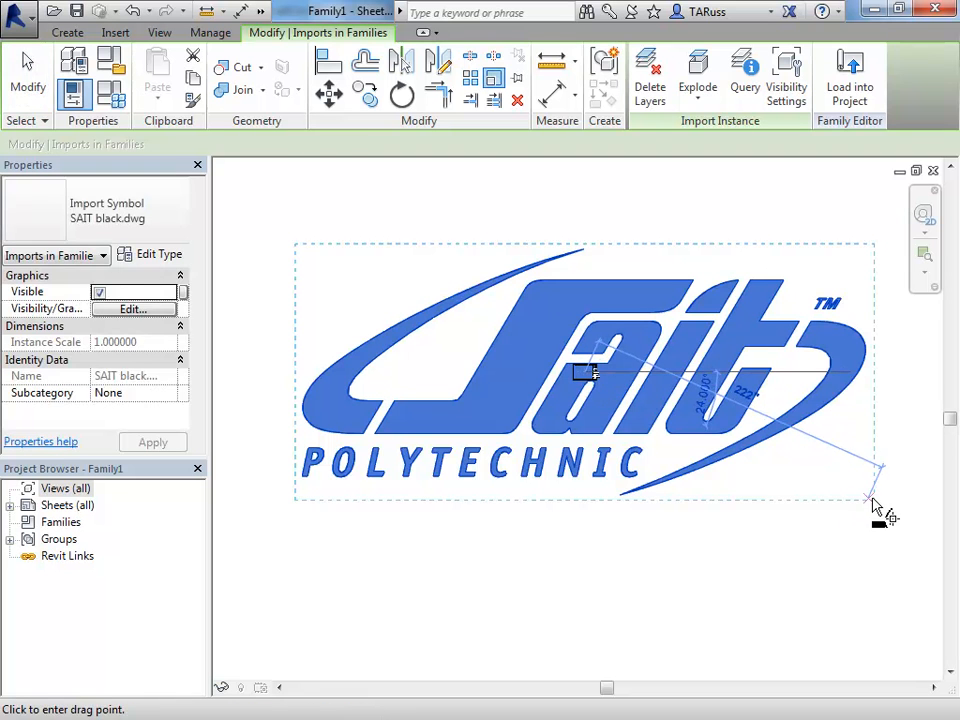
left_click(878, 506)
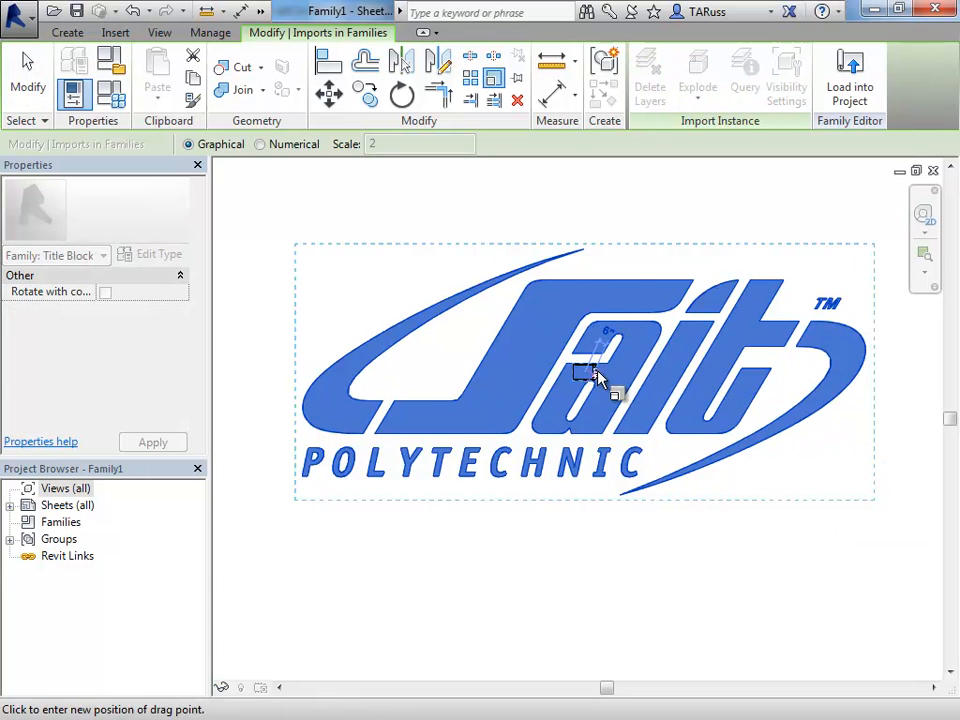
scroll(578, 372, "up", 5)
scroll(566, 366, "down", 3)
scroll(575, 410, "down", 2)
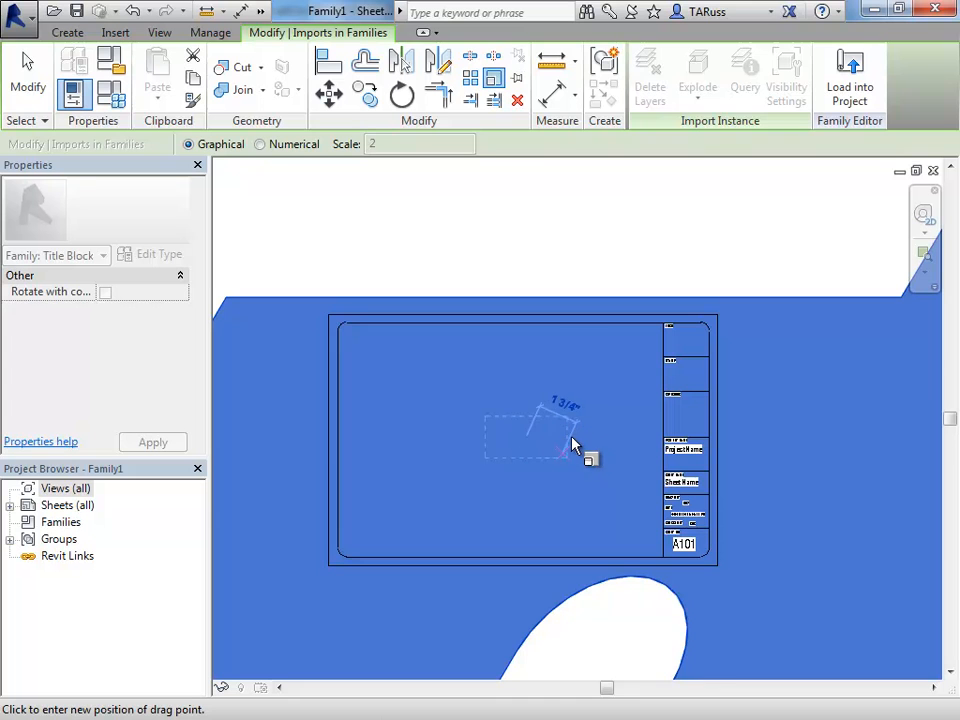
scroll(562, 445, "up", 2)
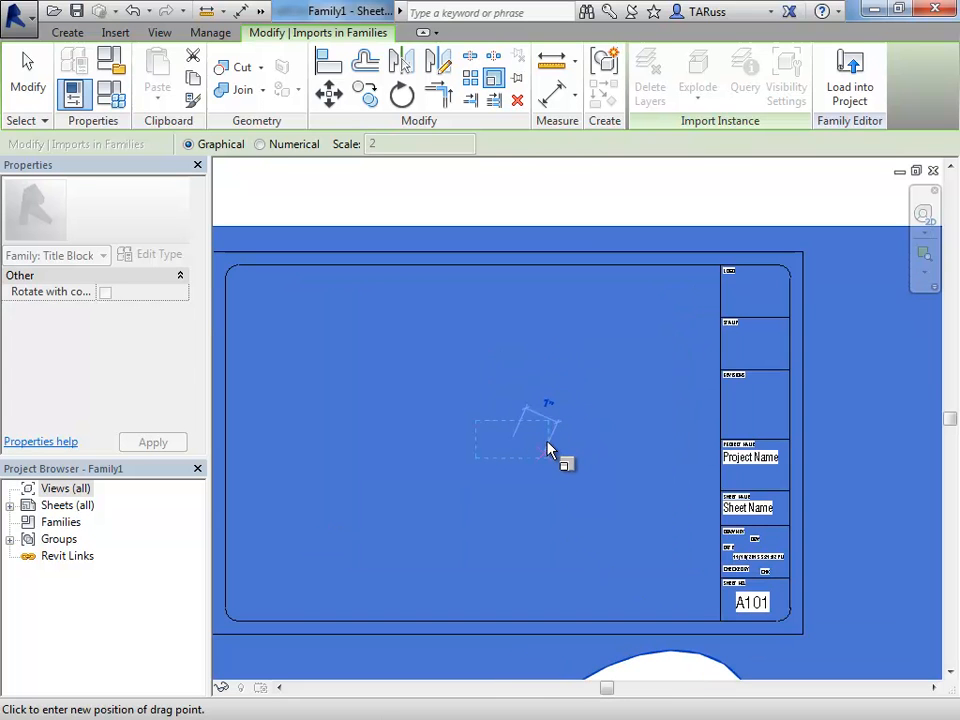
left_click(543, 450)
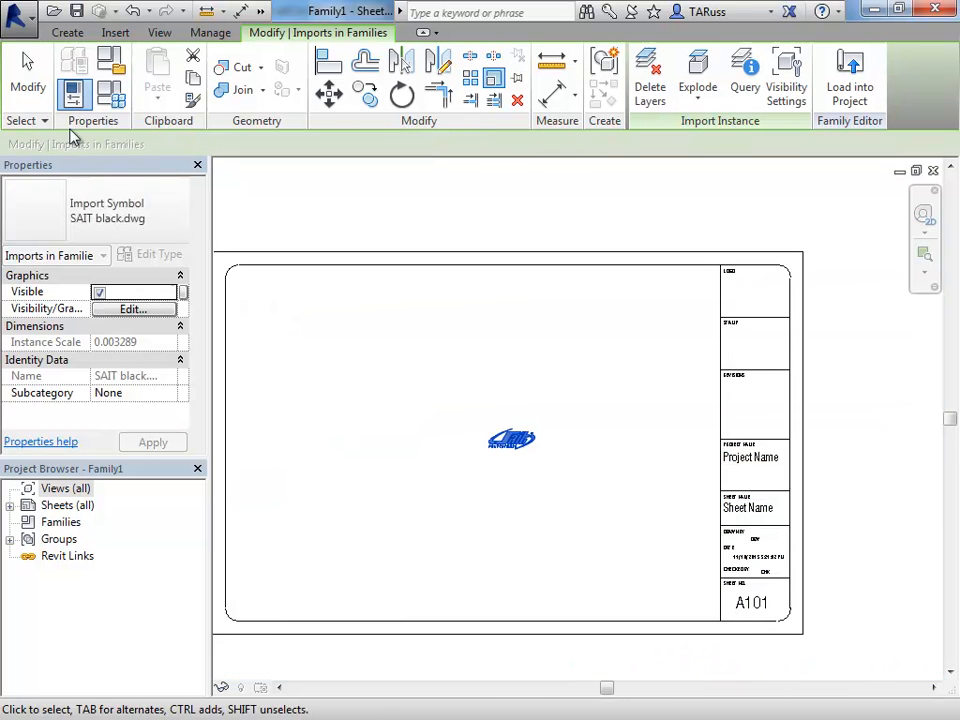
- Move the scaled logo into the LOGO cell of the title strip, deselect it and check its fit
left_click(38, 92)
left_click_drag(514, 450, 754, 306)
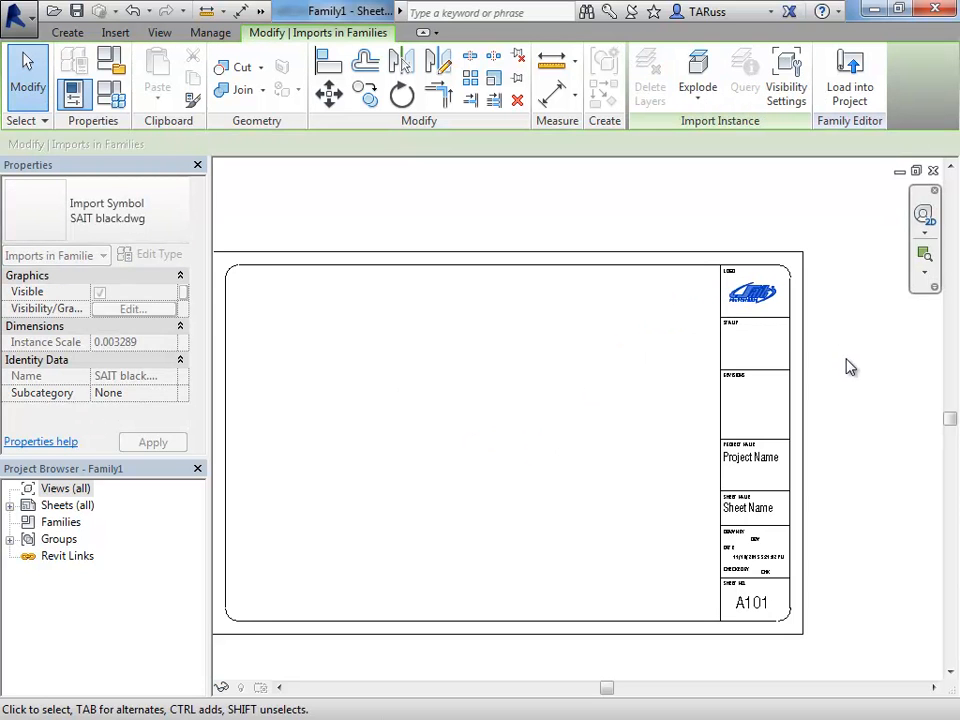
left_click(612, 428)
middle_click_drag(612, 428, 656, 454)
scroll(843, 320, "up", 2)
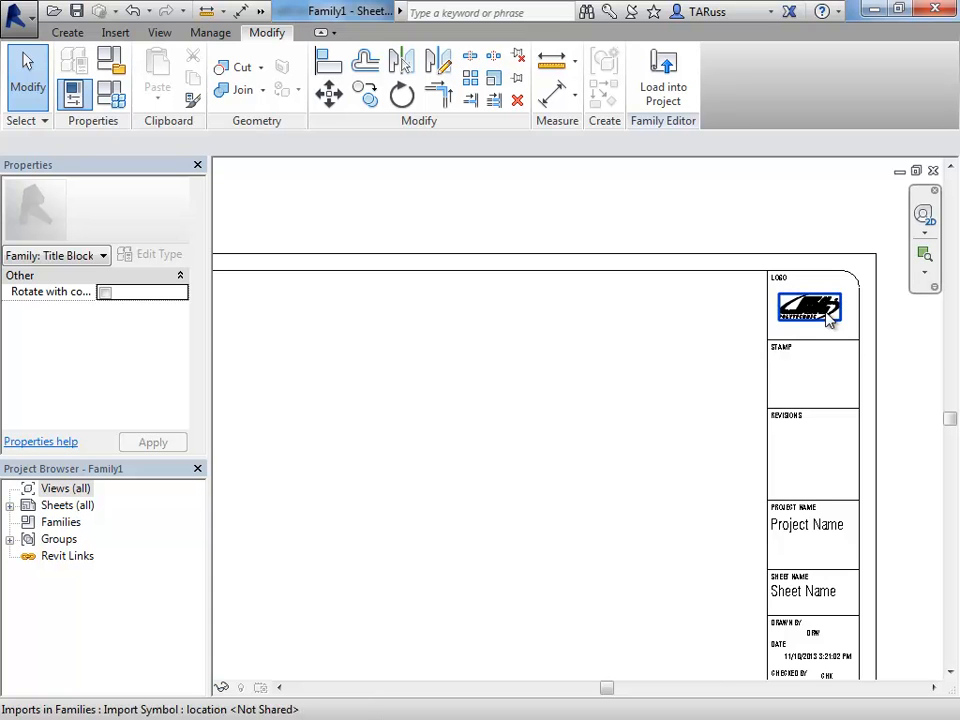
middle_click_drag(842, 328, 750, 400)
scroll(752, 398, "up", 5)
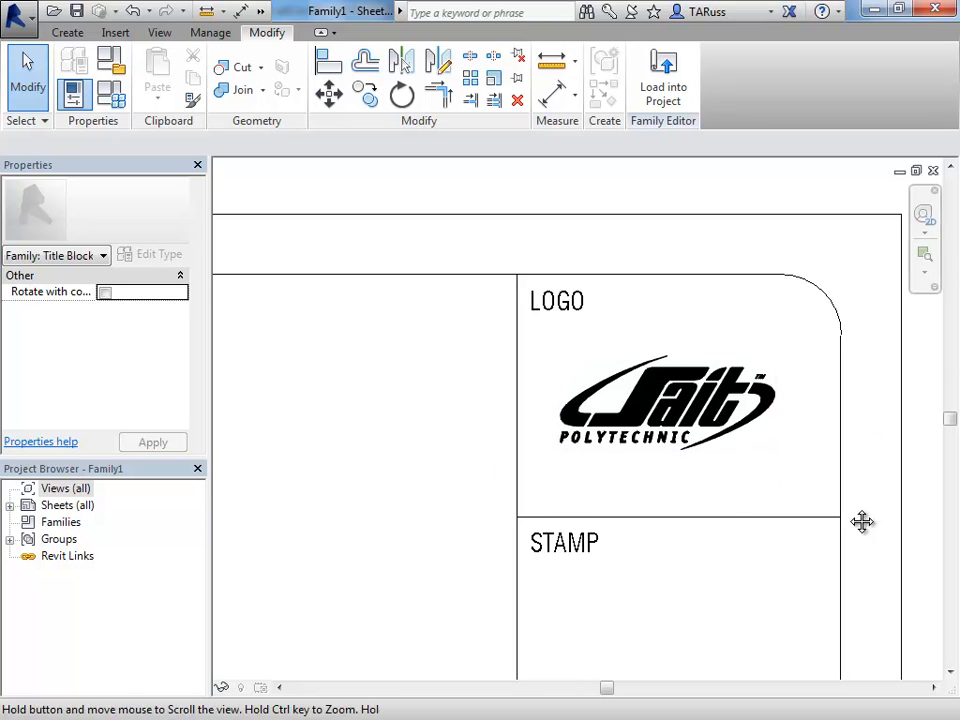
middle_click_drag(861, 521, 790, 510)
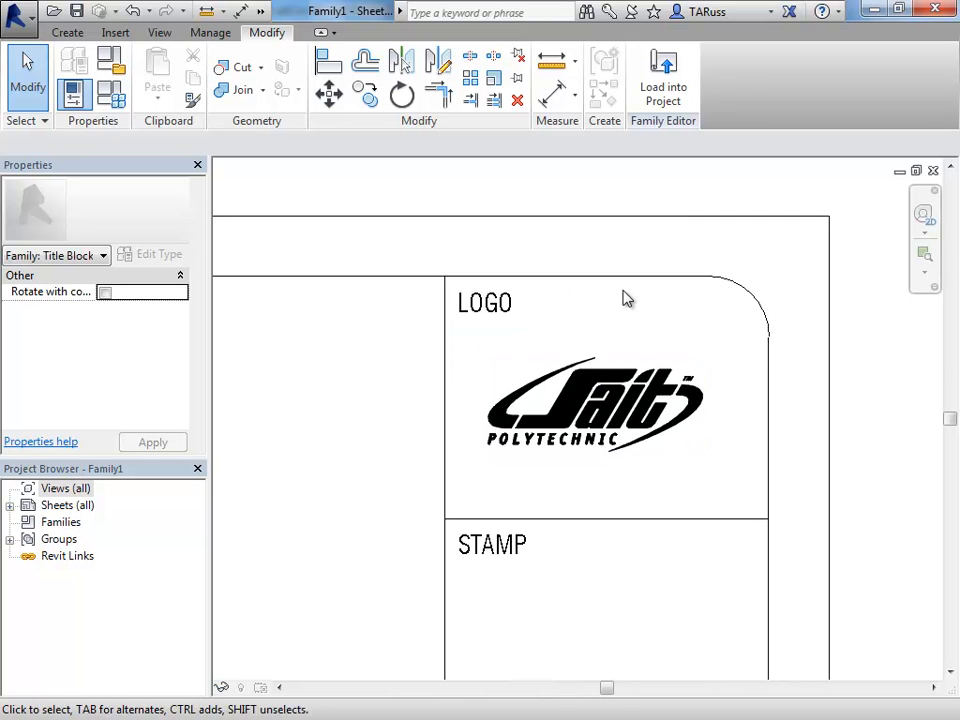
scroll(622, 297, "down", 3)
middle_click_drag(542, 363, 677, 359)
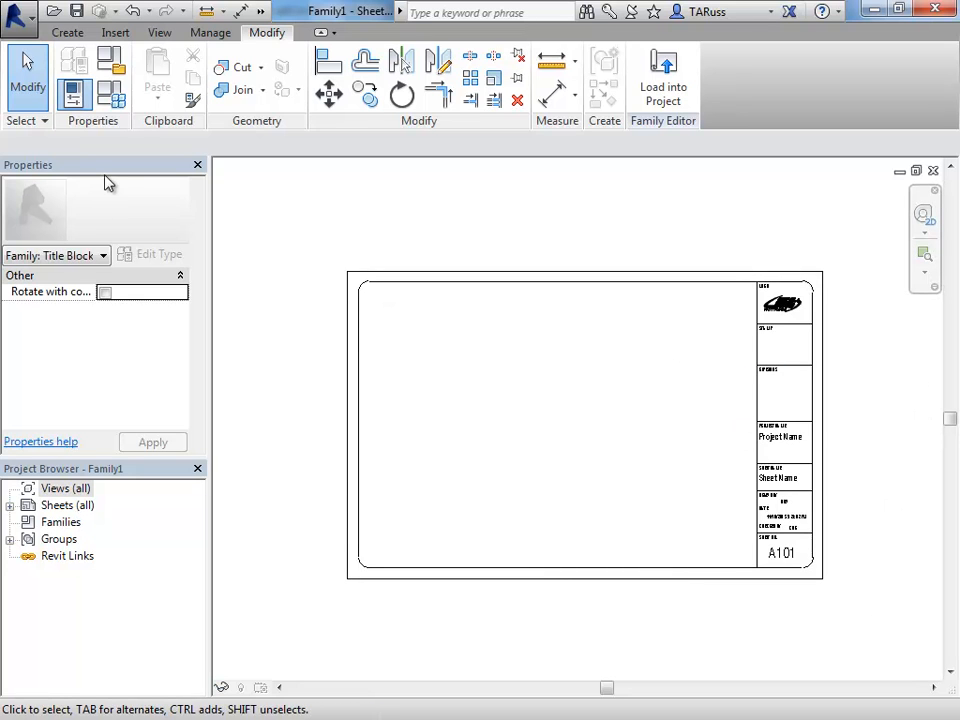
- Start saving the title block as a family and browse the C drive to ProgramData, Autodesk, RVT 2014
left_click(14, 20)
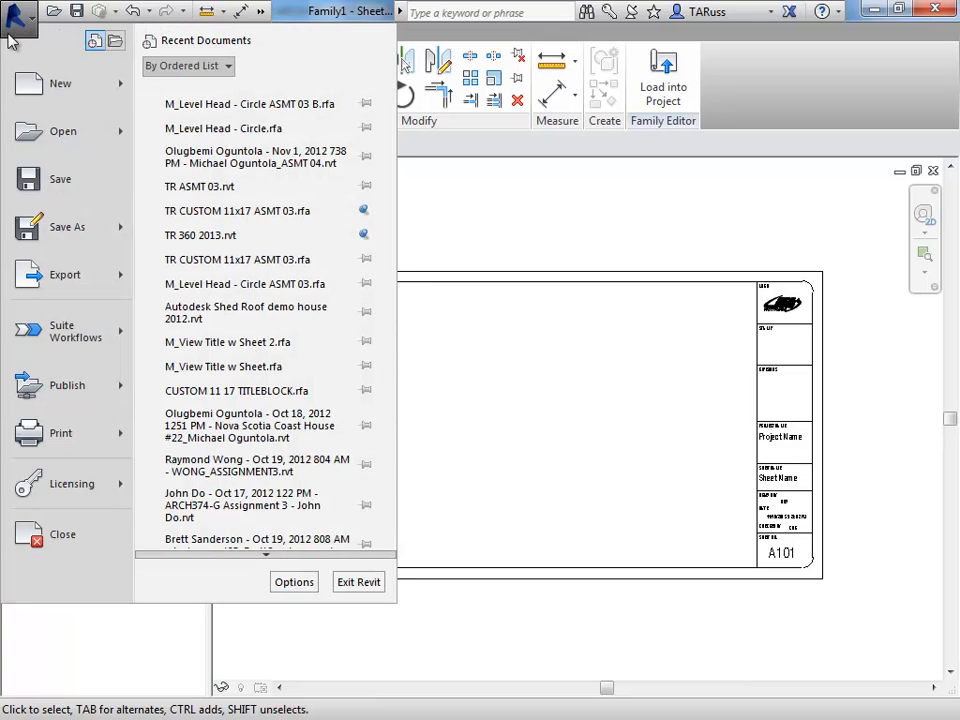
mouse_move(50, 232)
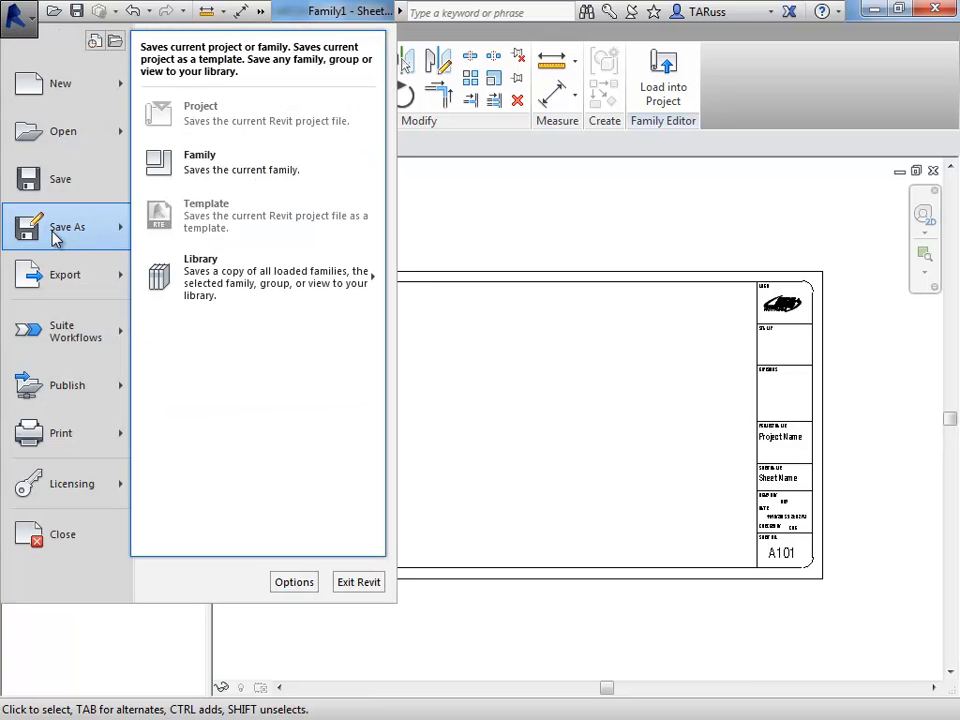
left_click(233, 170)
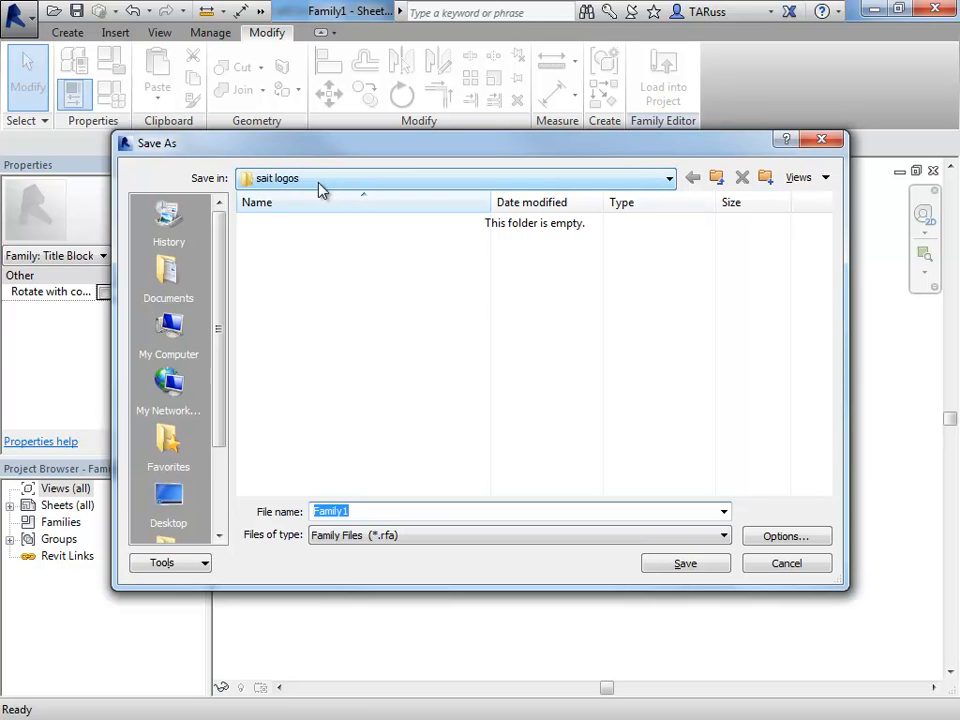
left_click(292, 184)
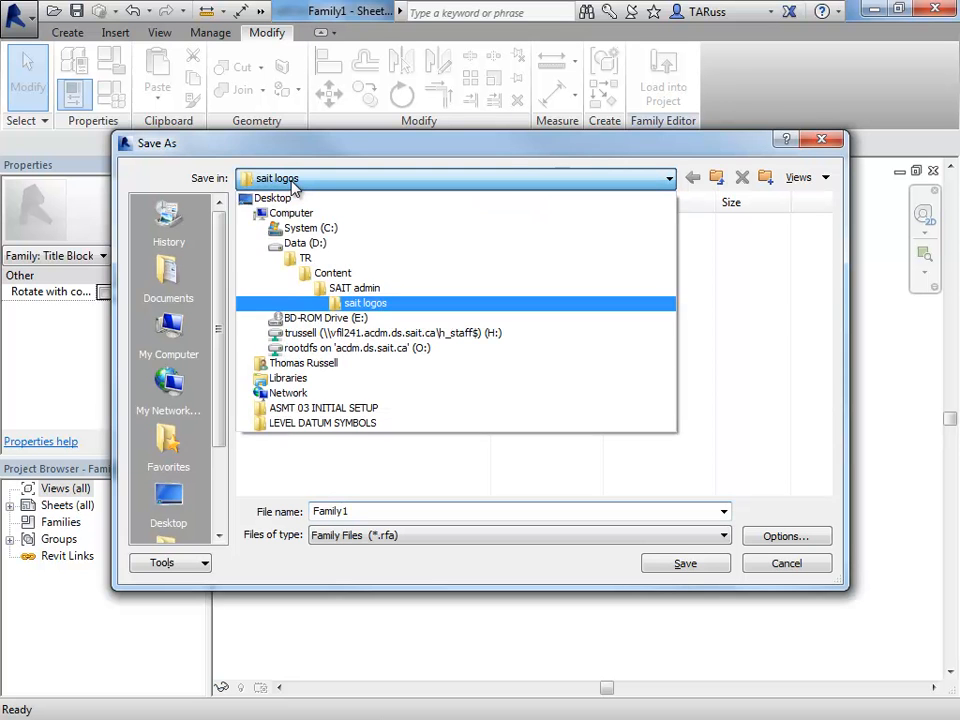
left_click(330, 229)
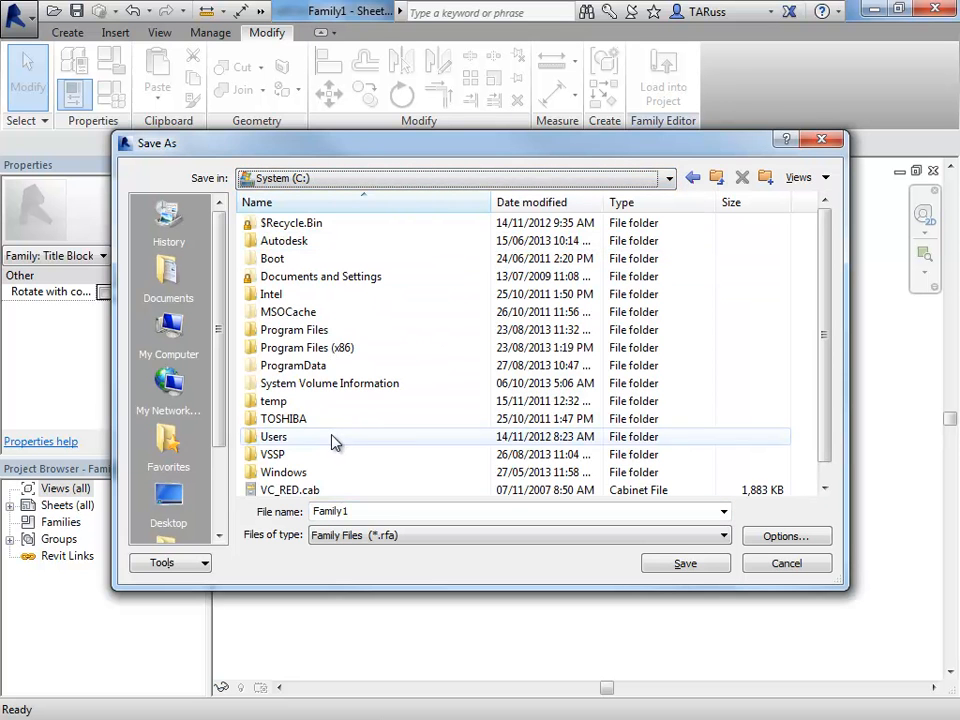
double_click(300, 366)
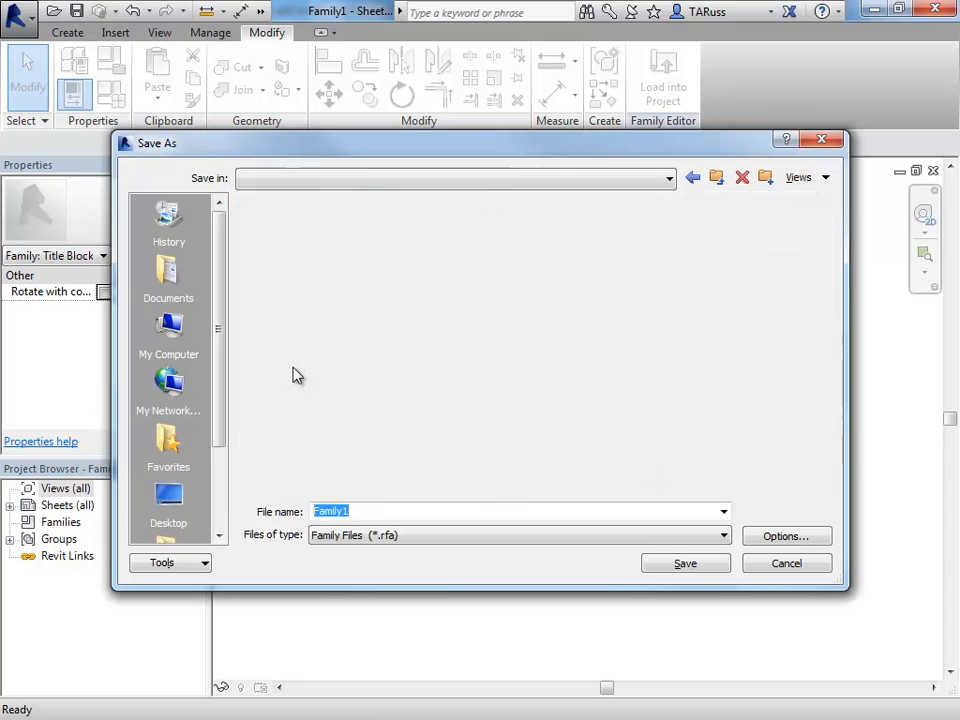
double_click(345, 366)
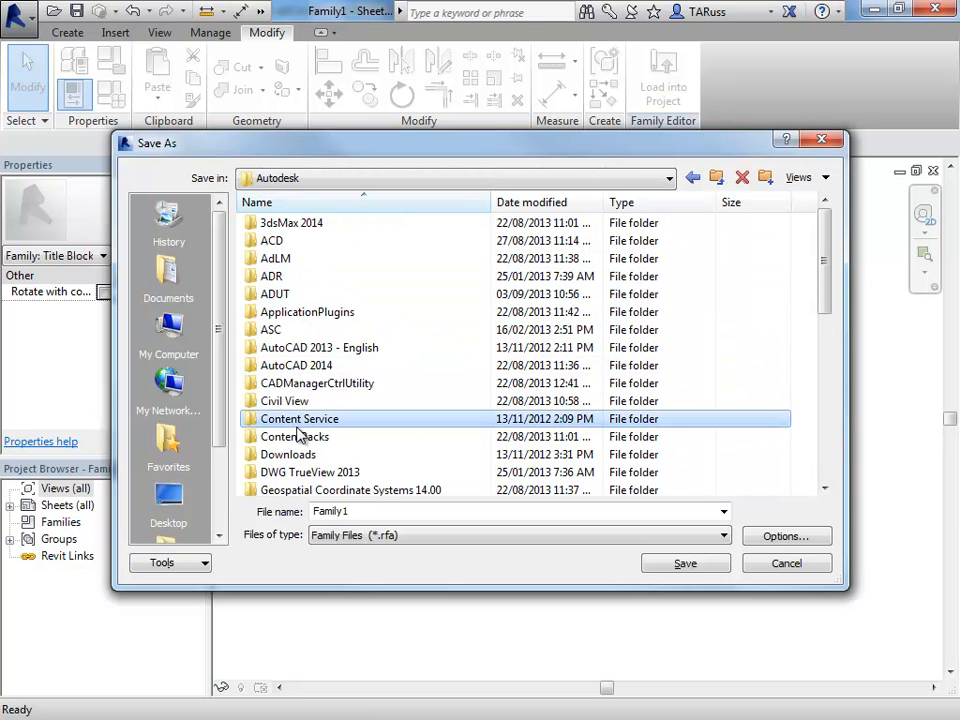
scroll(300, 435, "down", 7)
scroll(320, 398, "down", 1)
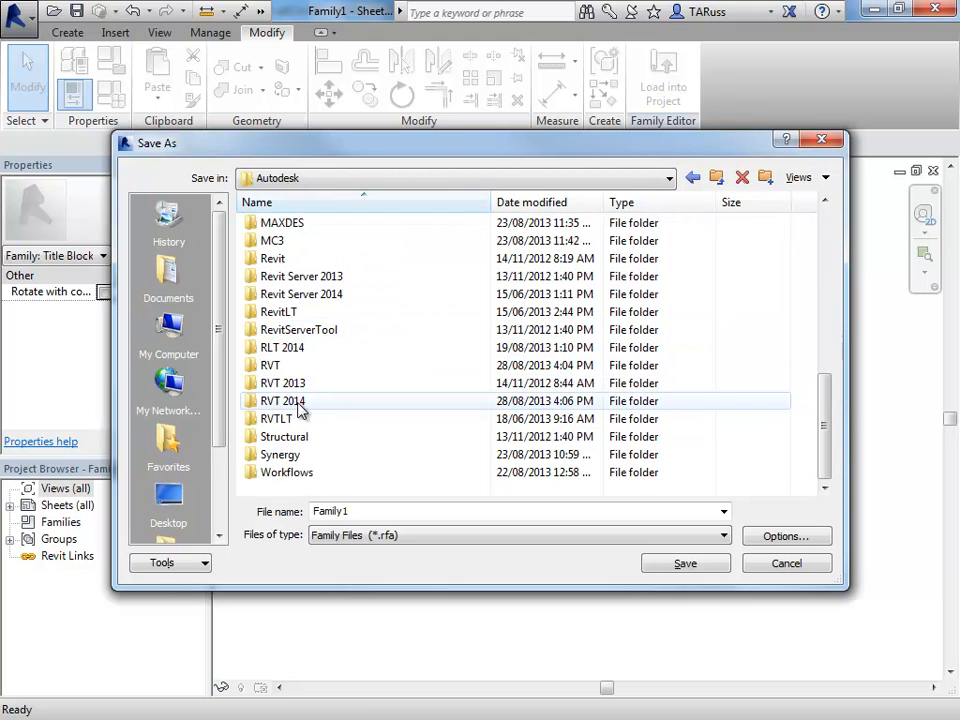
double_click(284, 405)
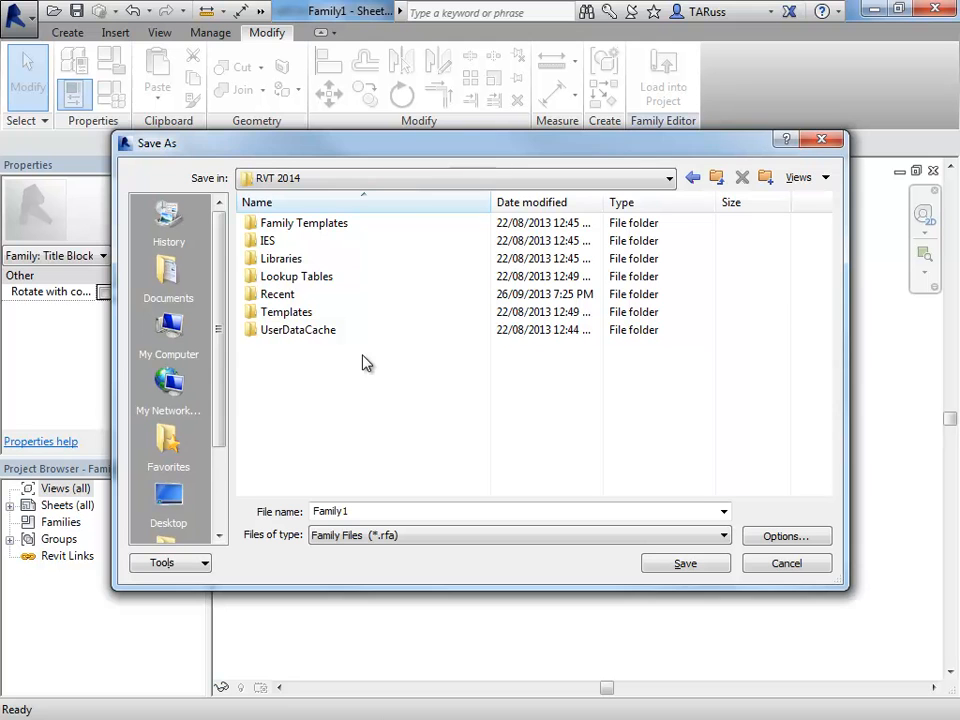
- Set the save location to the Titleblocks folder inside Libraries, US Imperial
left_click(277, 260)
double_click(279, 262)
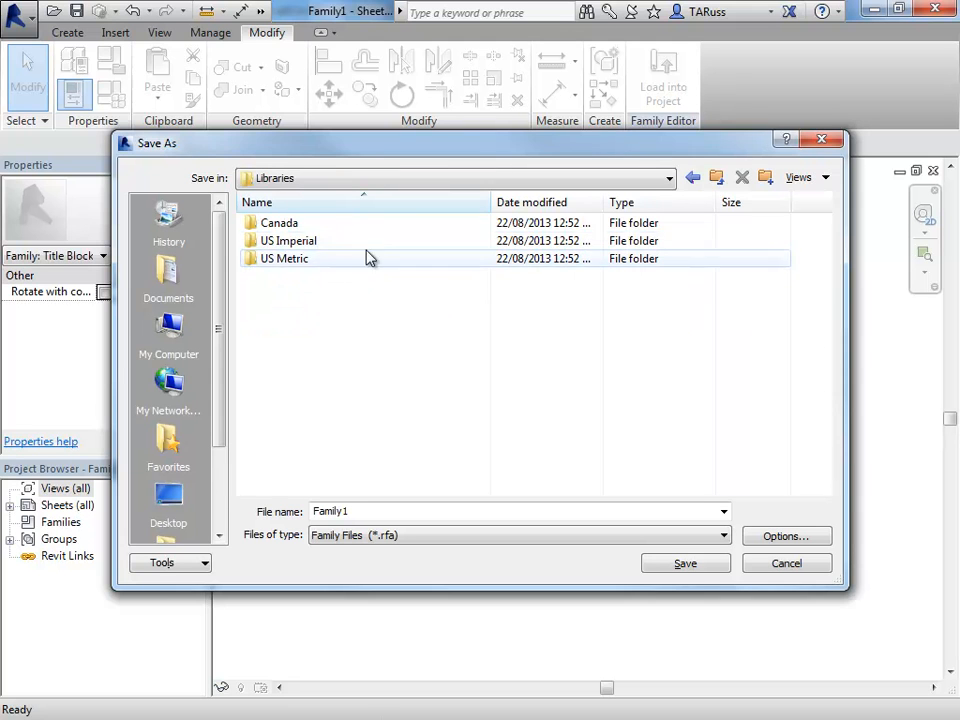
double_click(274, 241)
left_click(278, 225)
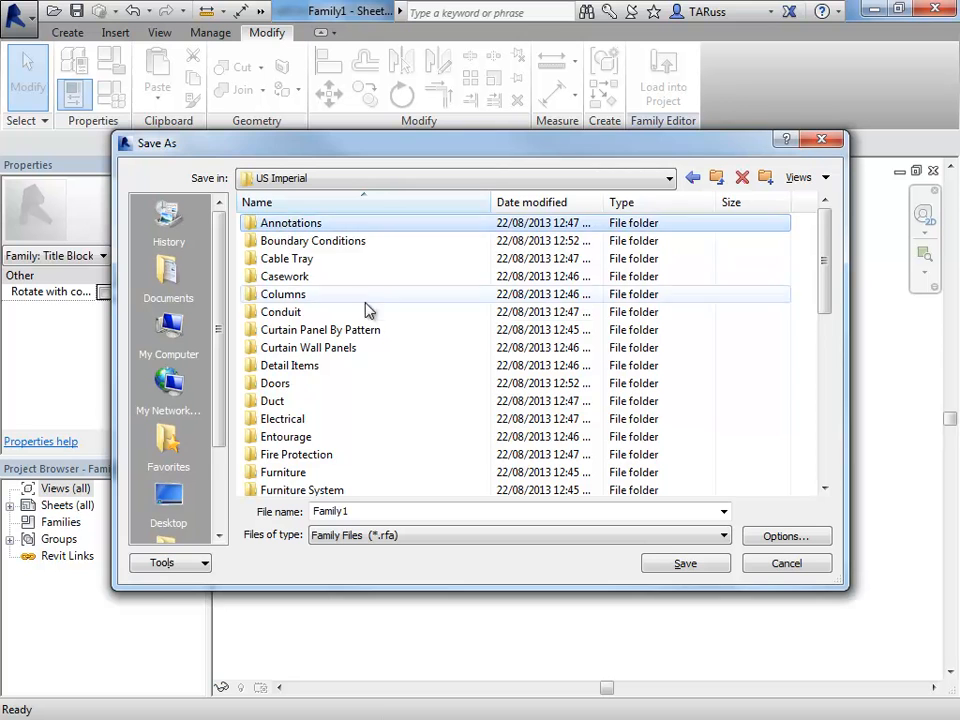
scroll(360, 315, "down", 8)
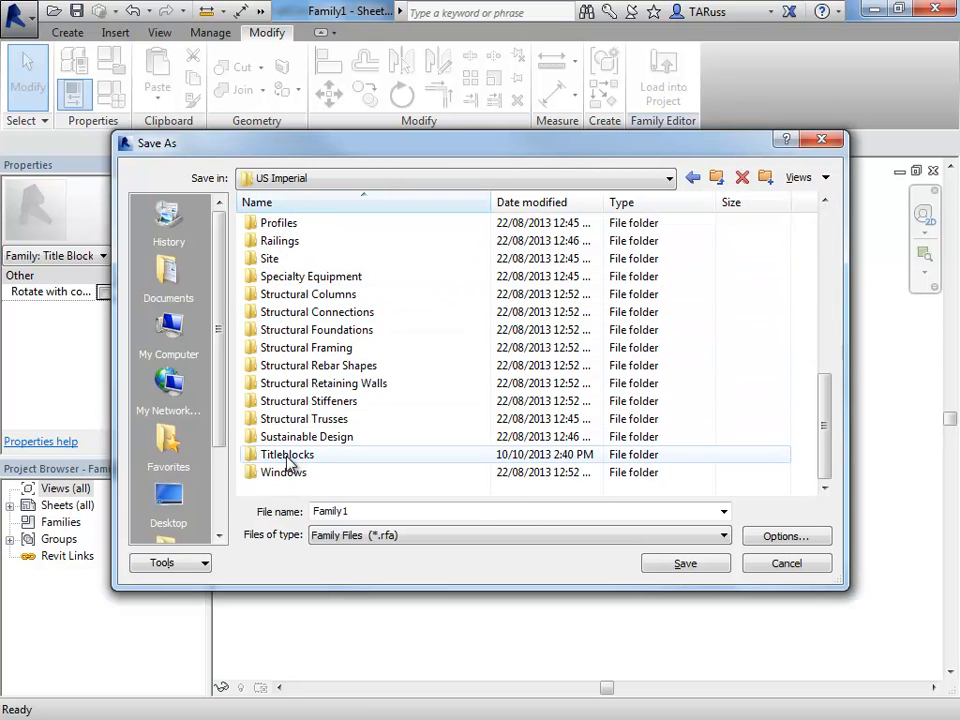
double_click(287, 456)
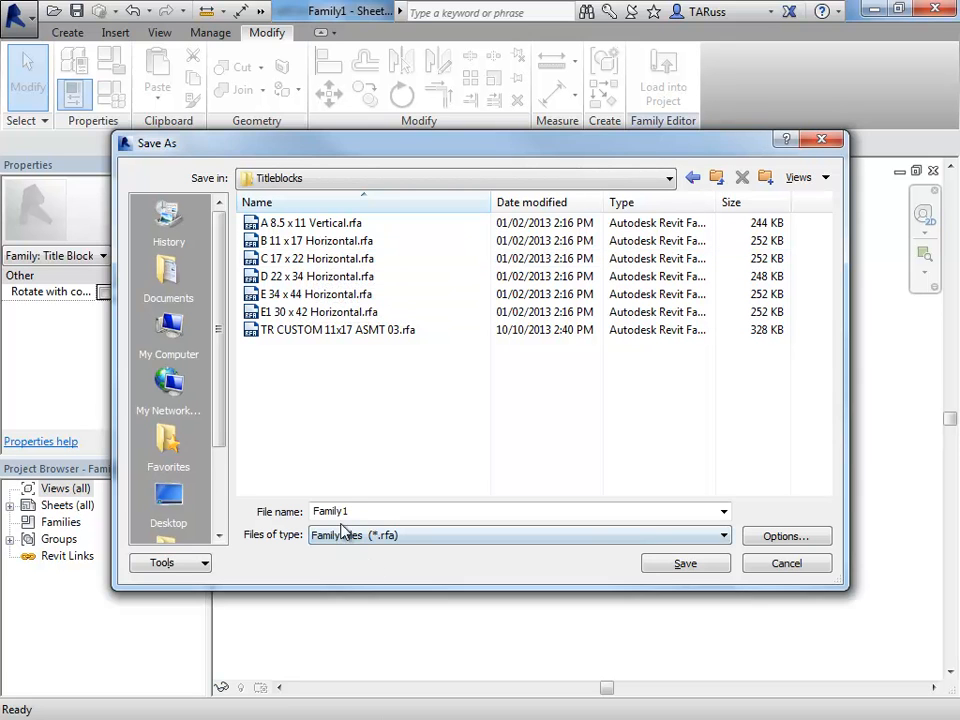
- Name the family file CUSTOM 11x17 TITLEBLOCK and save it
double_click(376, 511)
type("CU")
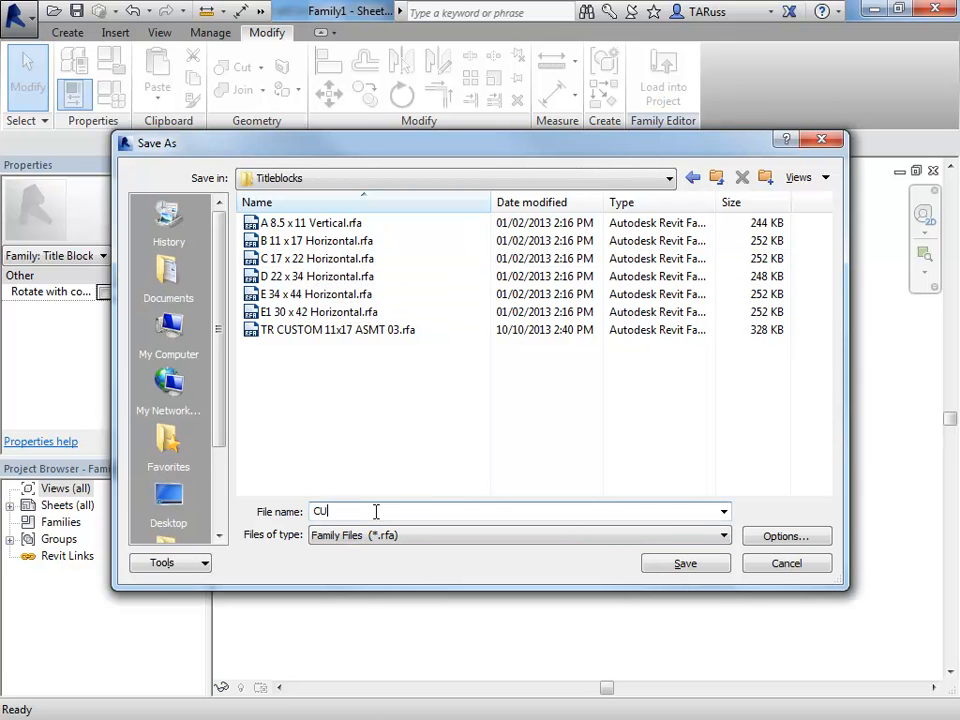
type("STOM 11x17 TITLEBLOCK")
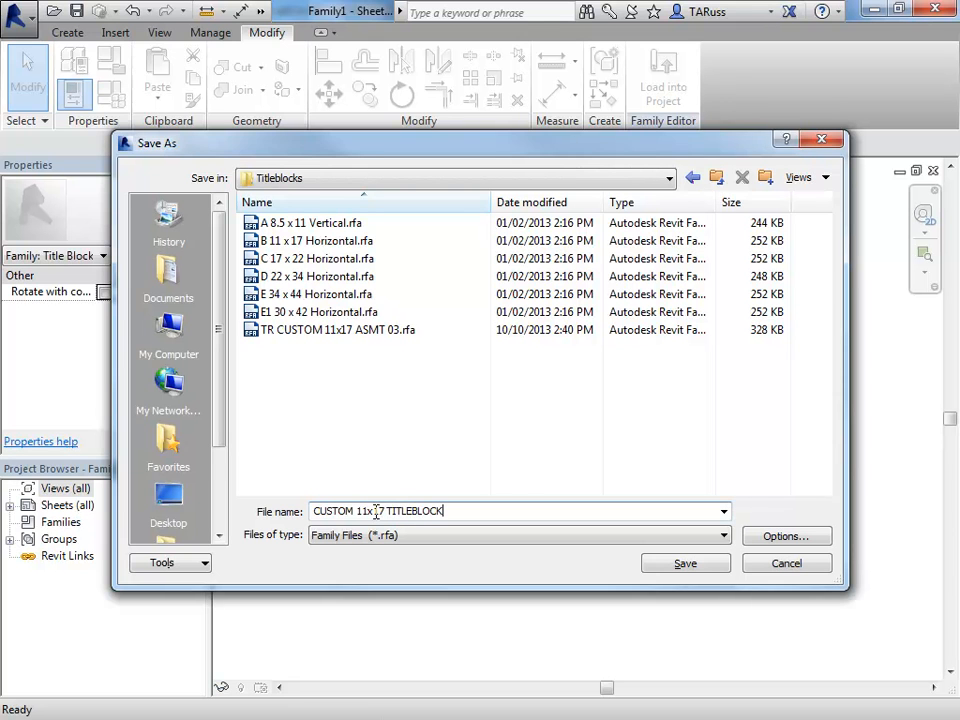
left_click(693, 564)
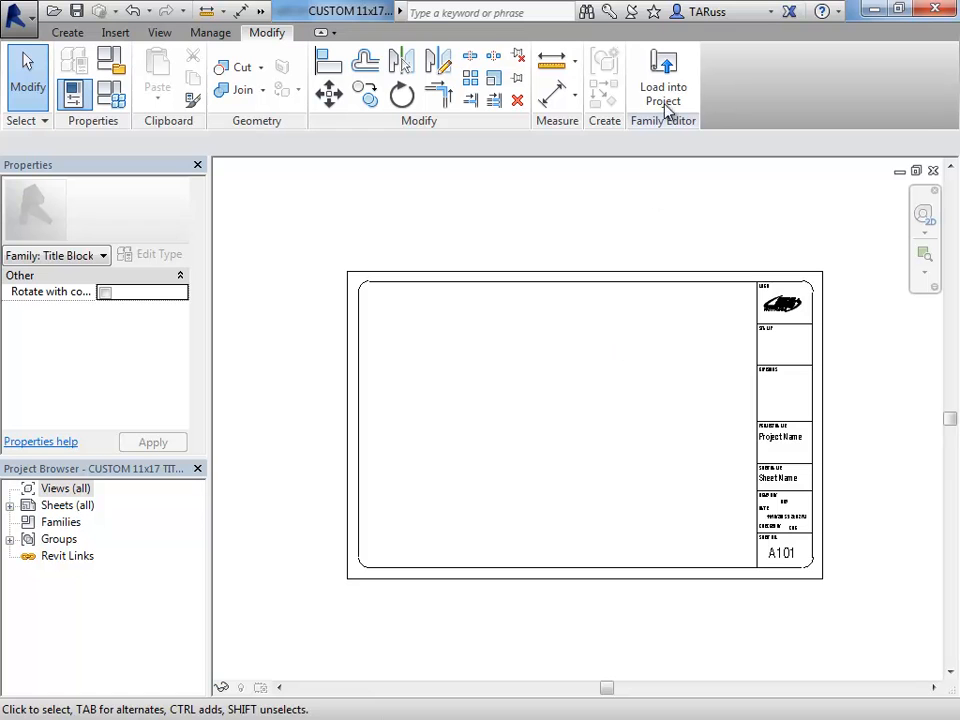
- Load the title block family into Project3 and open sheet A101
left_click(664, 82)
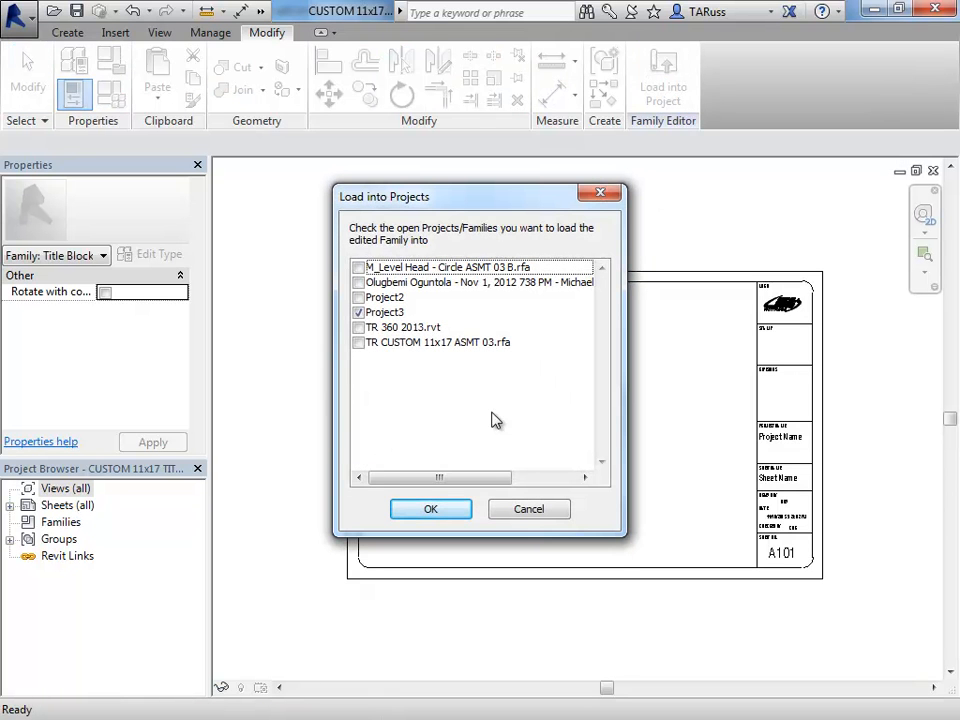
left_click(433, 512)
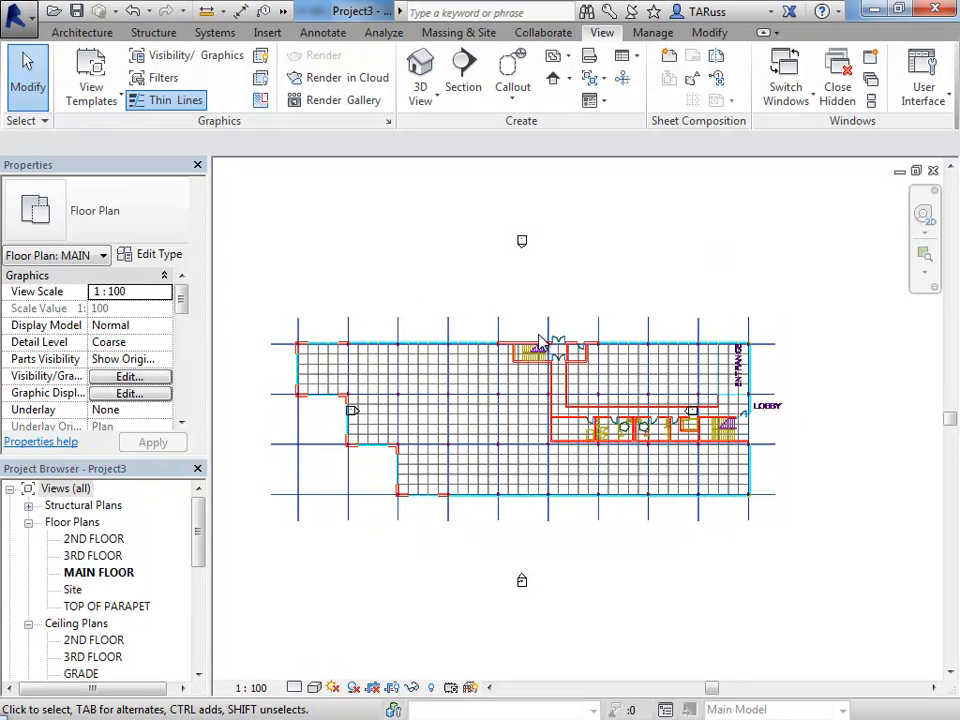
left_click_drag(195, 533, 195, 640)
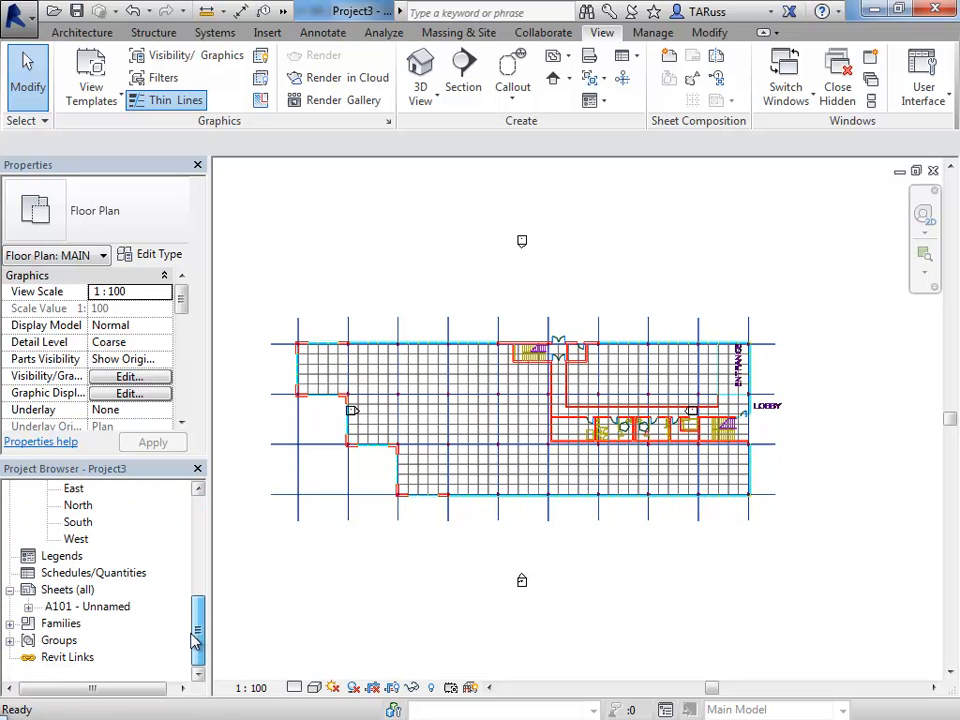
double_click(68, 607)
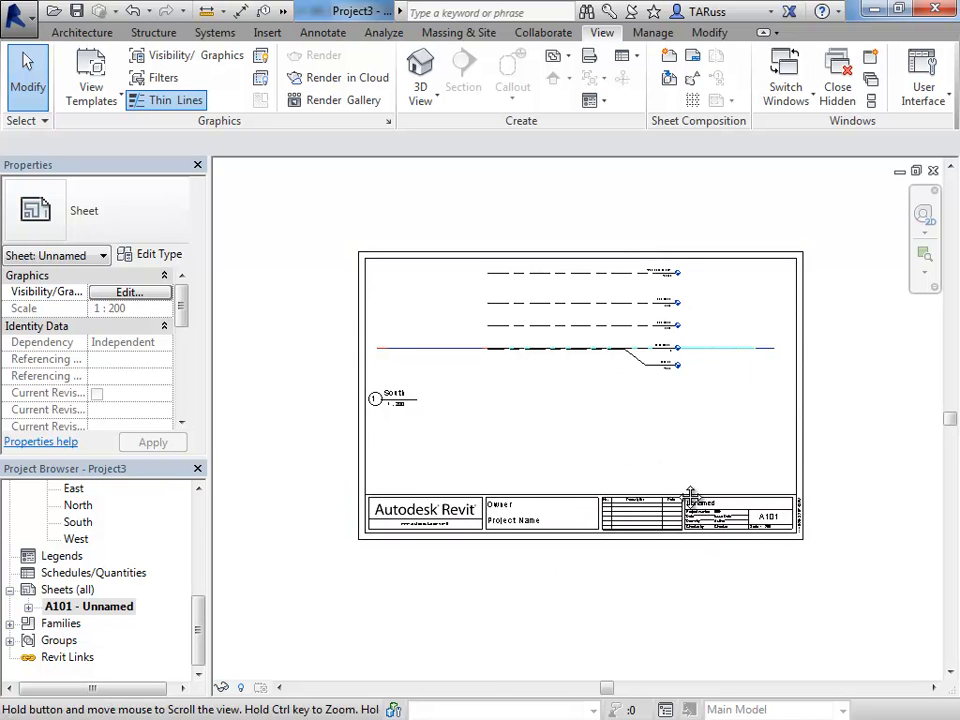
middle_click_drag(690, 489, 669, 515)
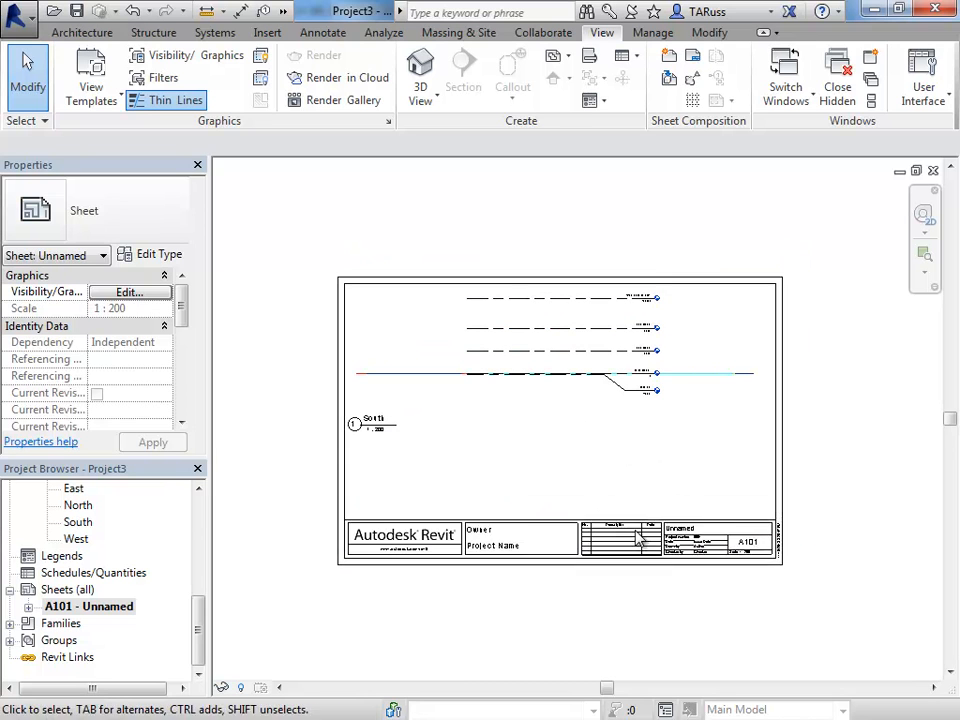
- Change the title block type on sheet A101 to CUSTOM 11x17 TITLEBLOCK and deselect it
left_click(786, 497)
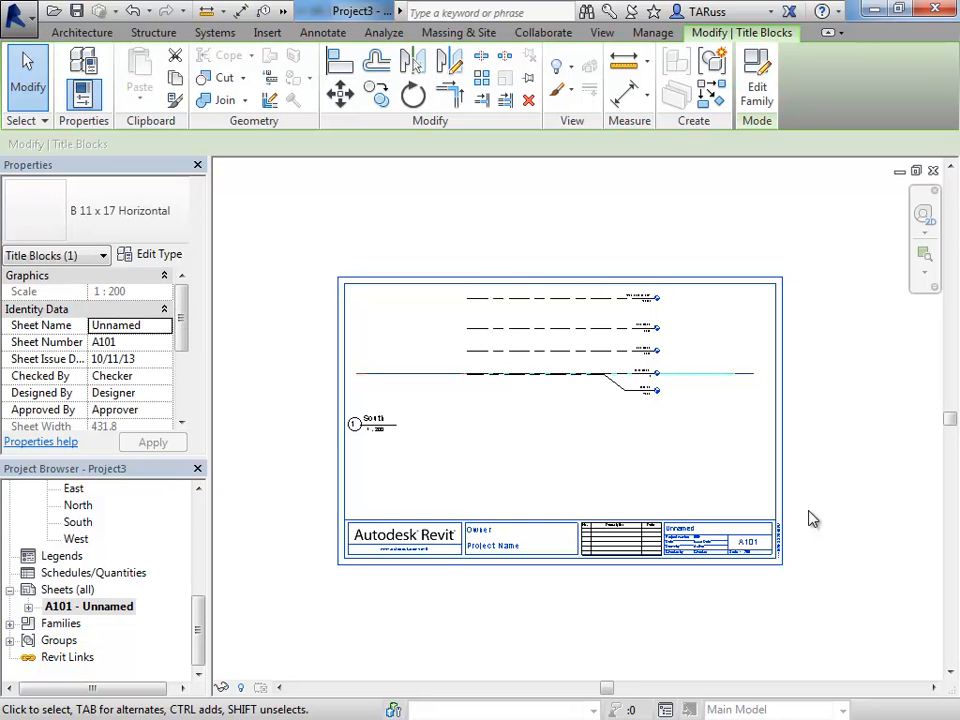
left_click(140, 228)
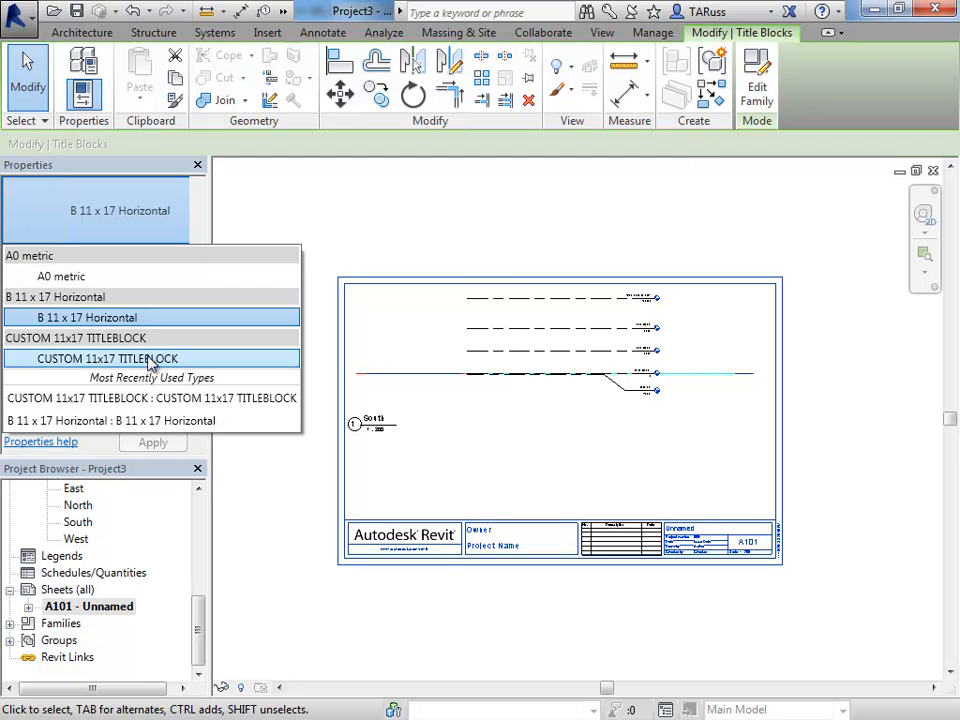
left_click(128, 366)
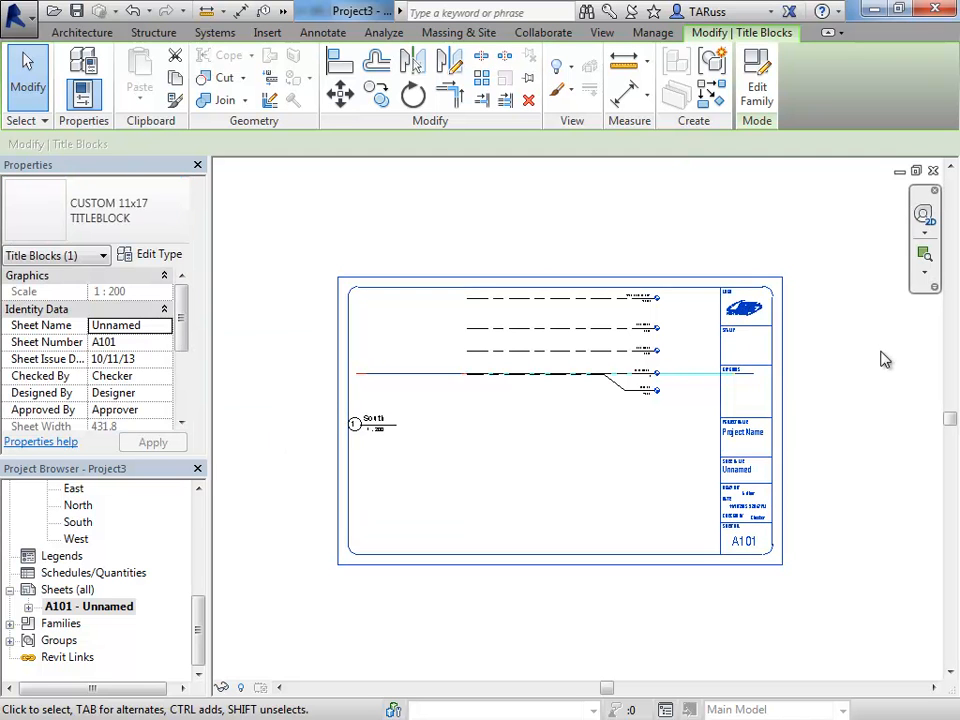
left_click(613, 514)
scroll(613, 514, "up", 2)
middle_click_drag(680, 553, 707, 581)
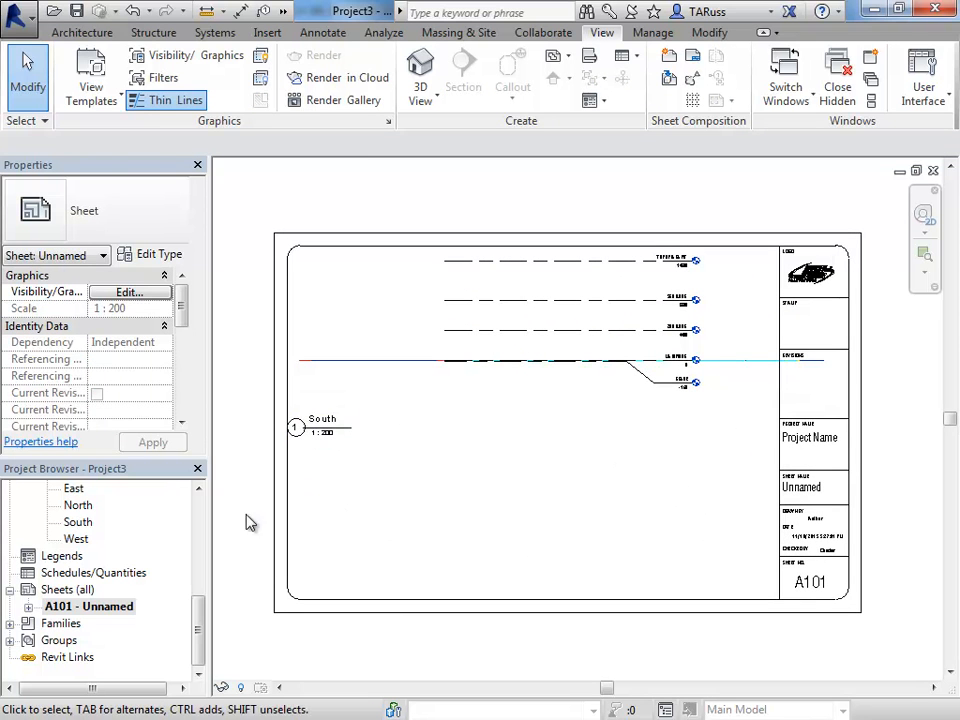